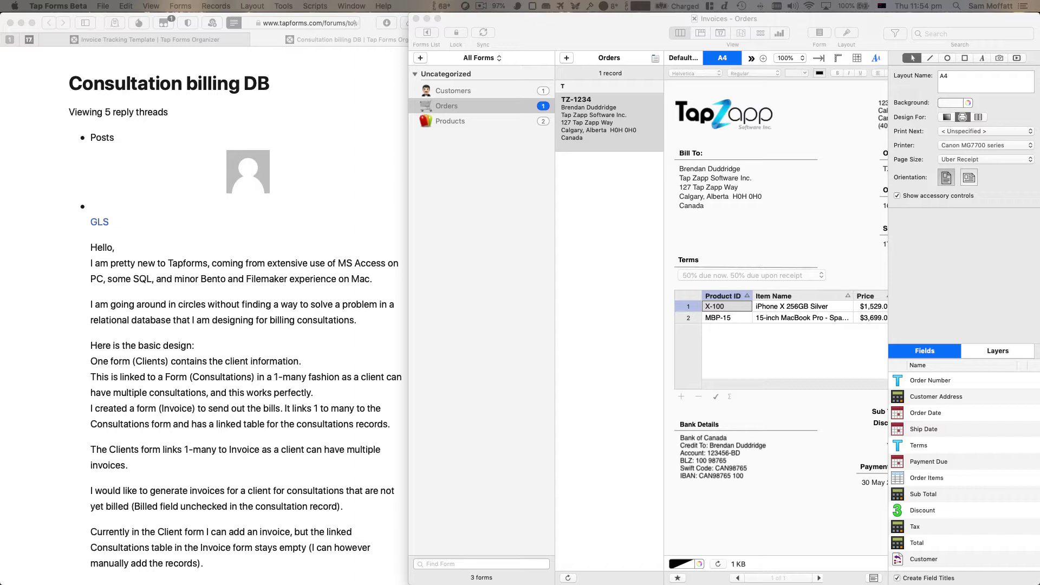
Step: Bring Safari's 'Consultation billing DB' forum thread in front of the Tap Forms database
{"action": "left_click", "coordinate": [81, 196]}
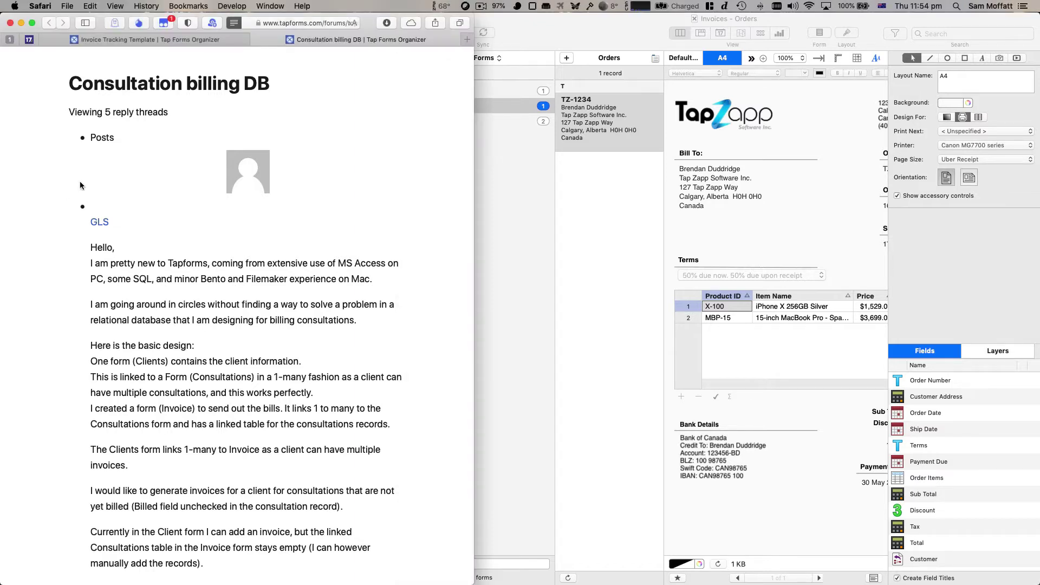
{"action": "left_click", "coordinate": [92, 45]}
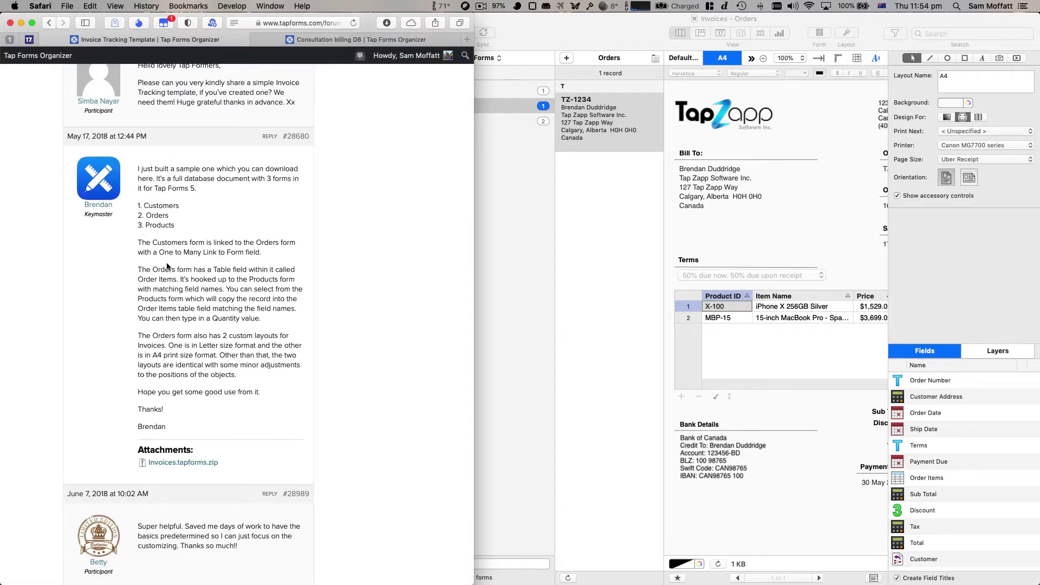
{"action": "scroll", "coordinate": [167, 266], "scroll_direction": "up", "scroll_amount": 2}
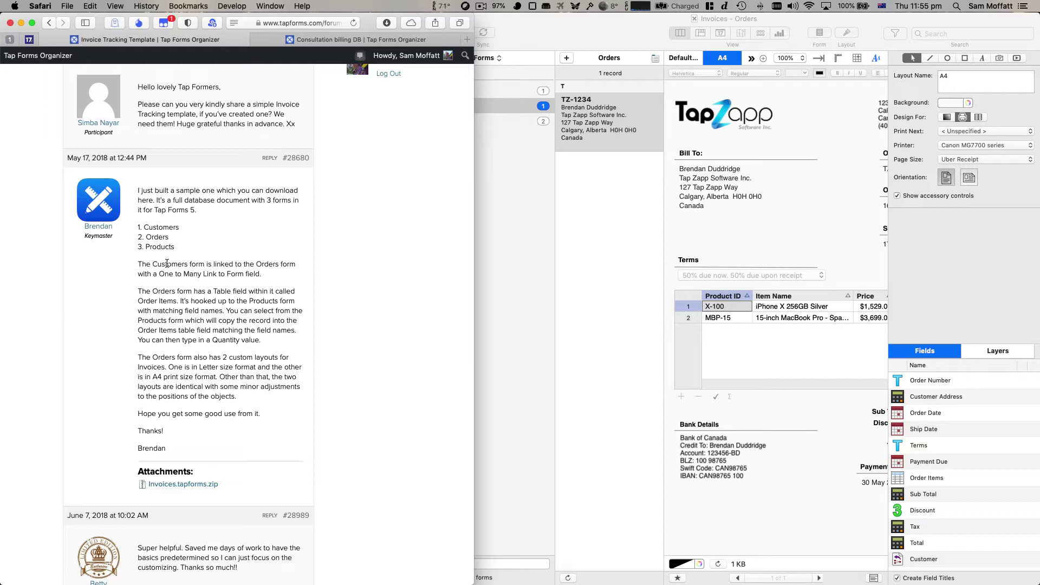
{"action": "scroll", "coordinate": [167, 263], "scroll_direction": "up", "scroll_amount": 10}
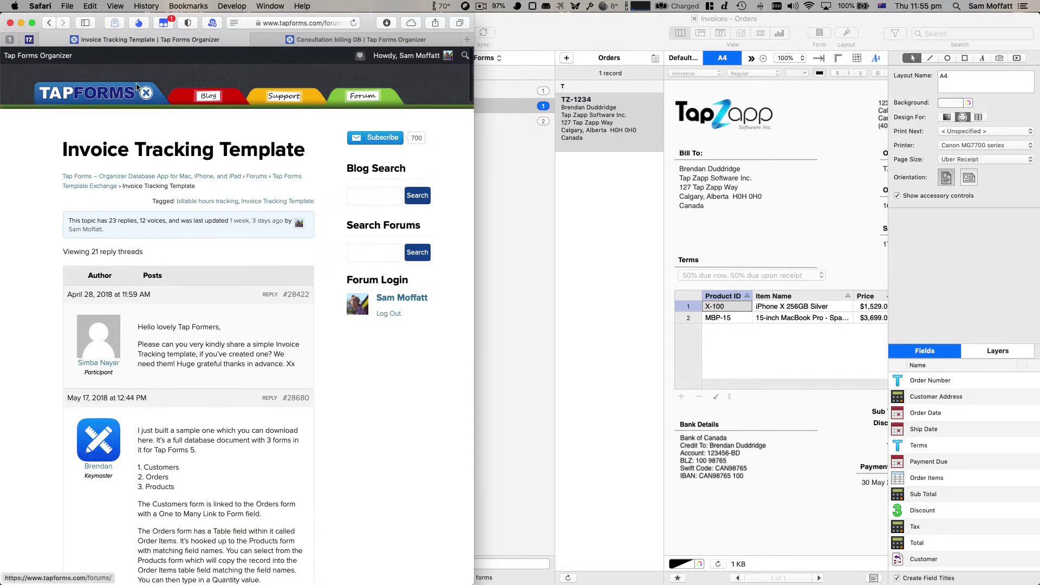
{"action": "scroll", "coordinate": [215, 128], "scroll_direction": "down", "scroll_amount": 8}
{"action": "scroll", "coordinate": [215, 128], "scroll_direction": "up", "scroll_amount": 5}
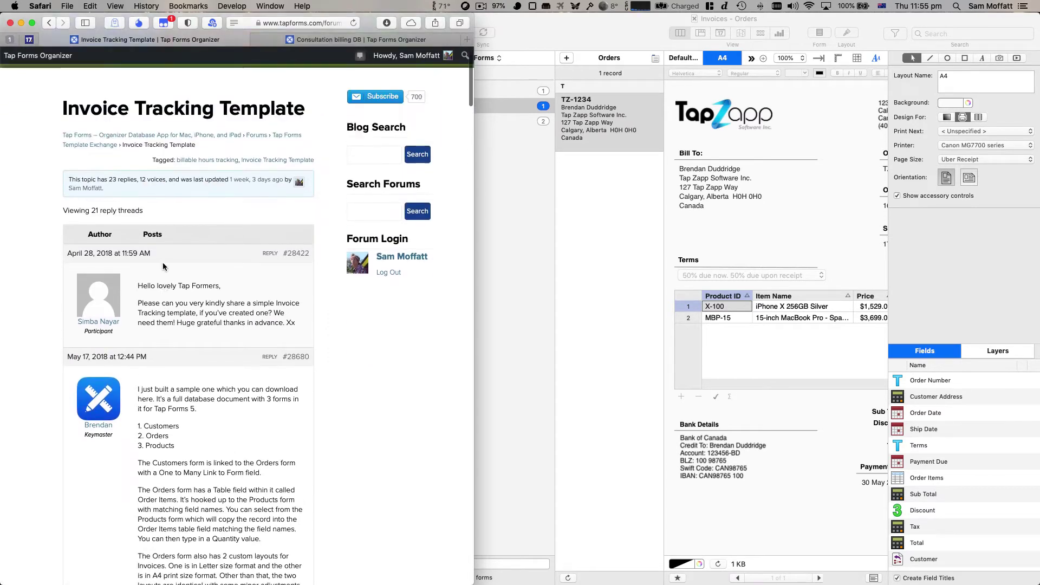
{"action": "scroll", "coordinate": [227, 340], "scroll_direction": "down", "scroll_amount": 8}
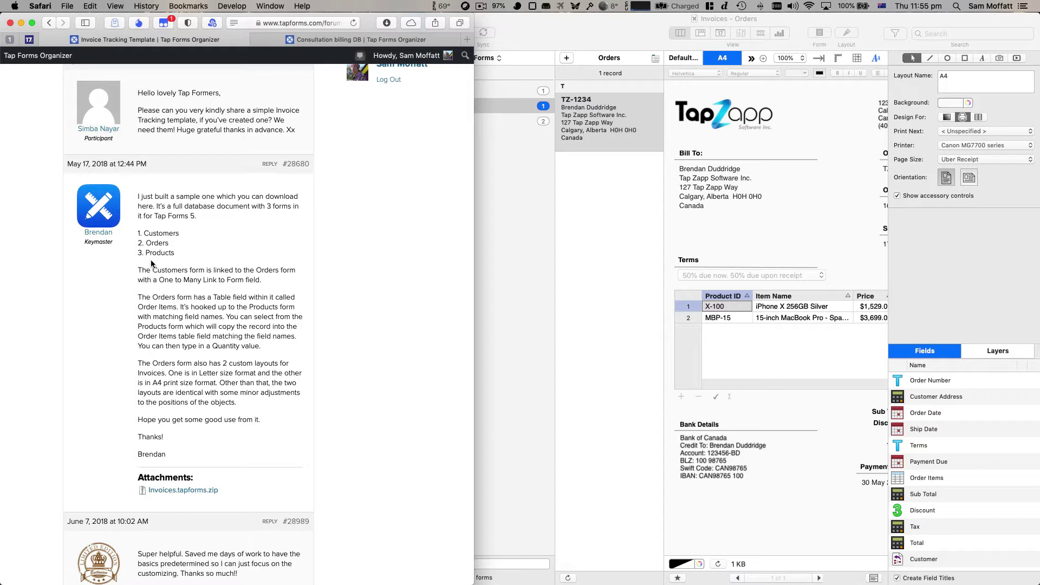
{"action": "left_click", "coordinate": [293, 40]}
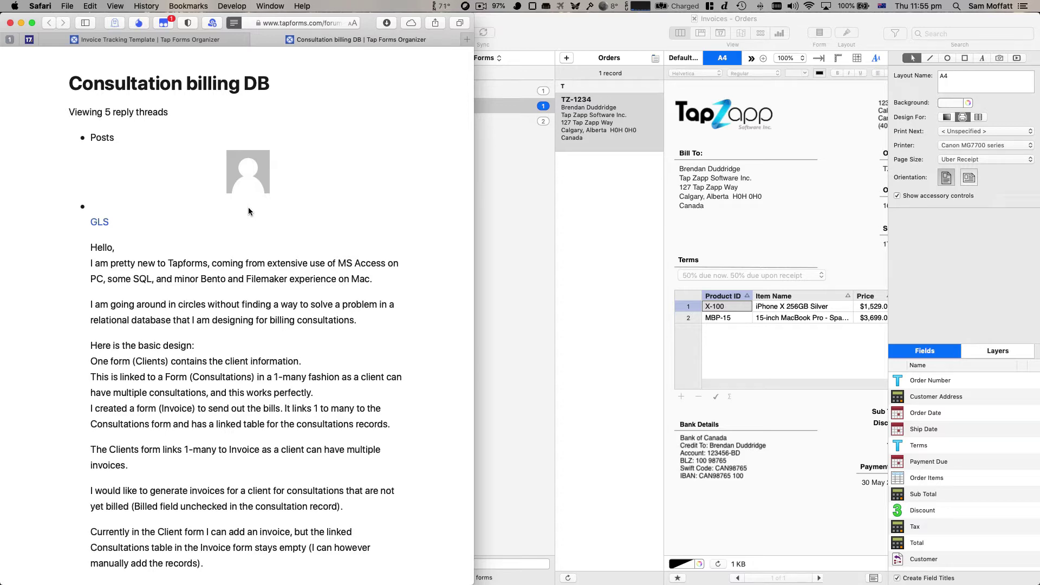
Step: Compare Tap Forms with the post, selecting the words Consultations, Invoice and Clients
{"action": "left_click", "coordinate": [507, 208]}
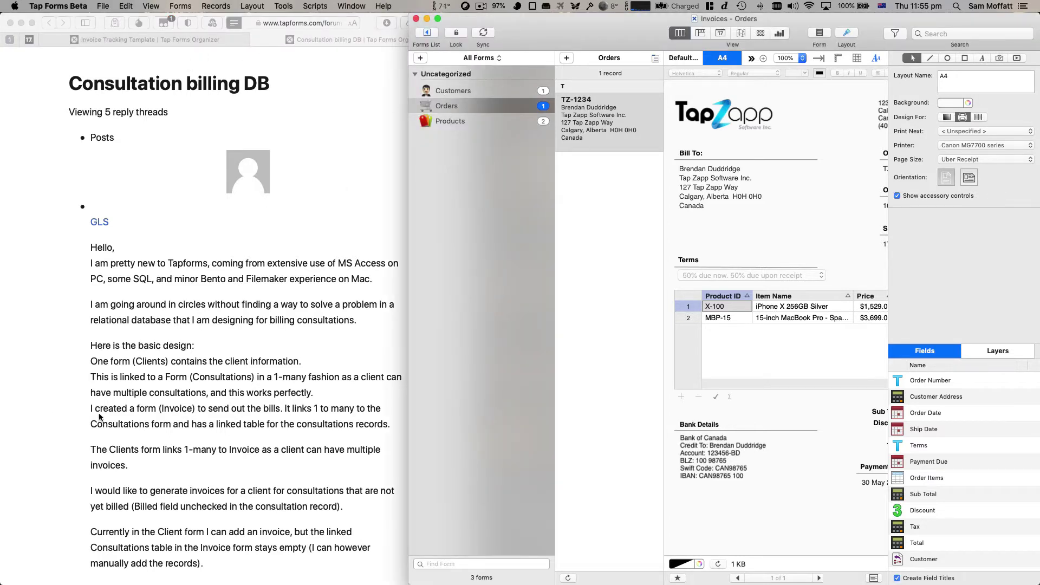
{"action": "left_click", "coordinate": [129, 366]}
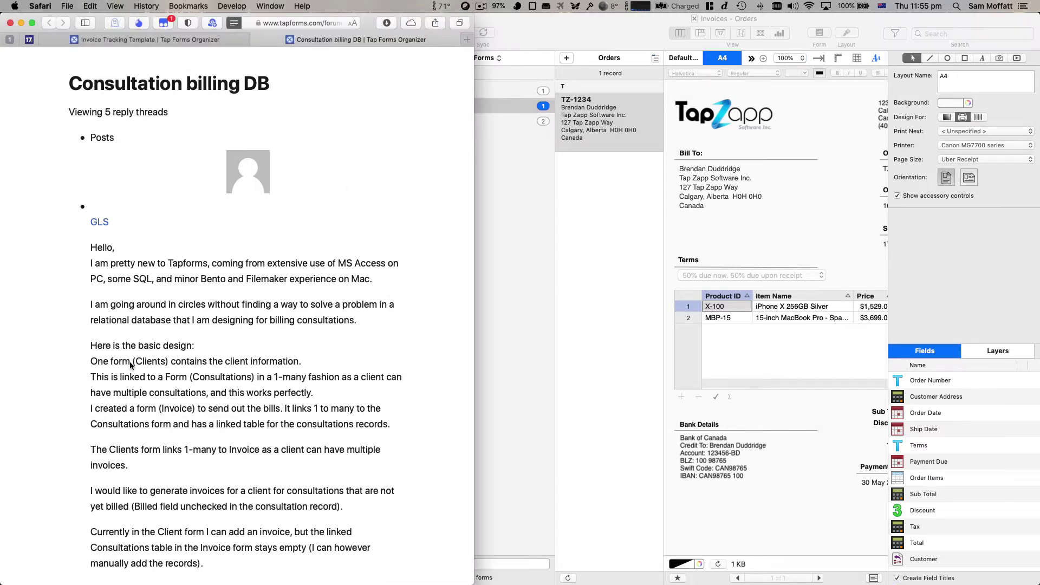
{"action": "double_click", "coordinate": [231, 379]}
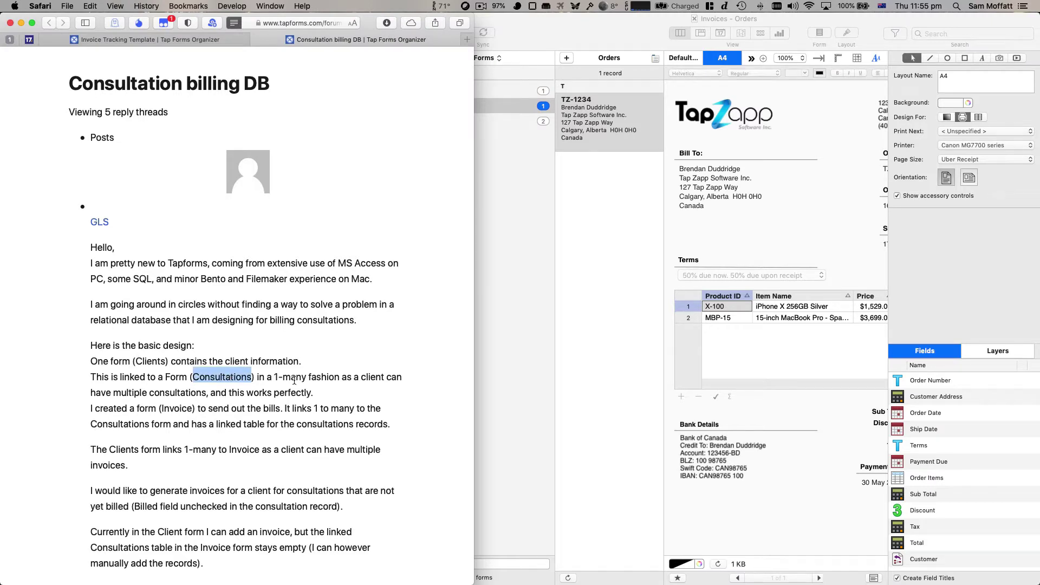
{"action": "left_click", "coordinate": [480, 350]}
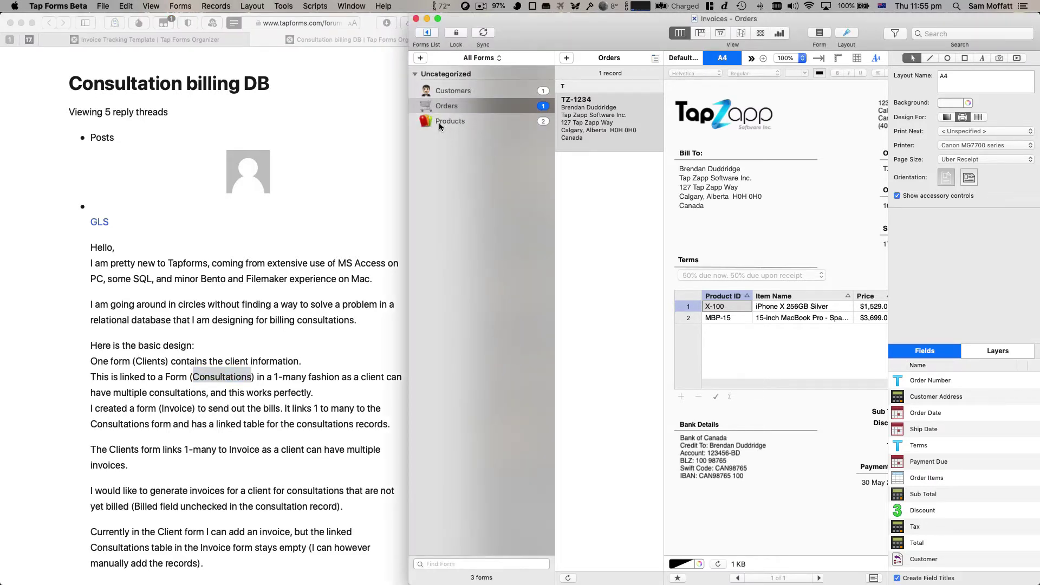
{"action": "left_click", "coordinate": [235, 384]}
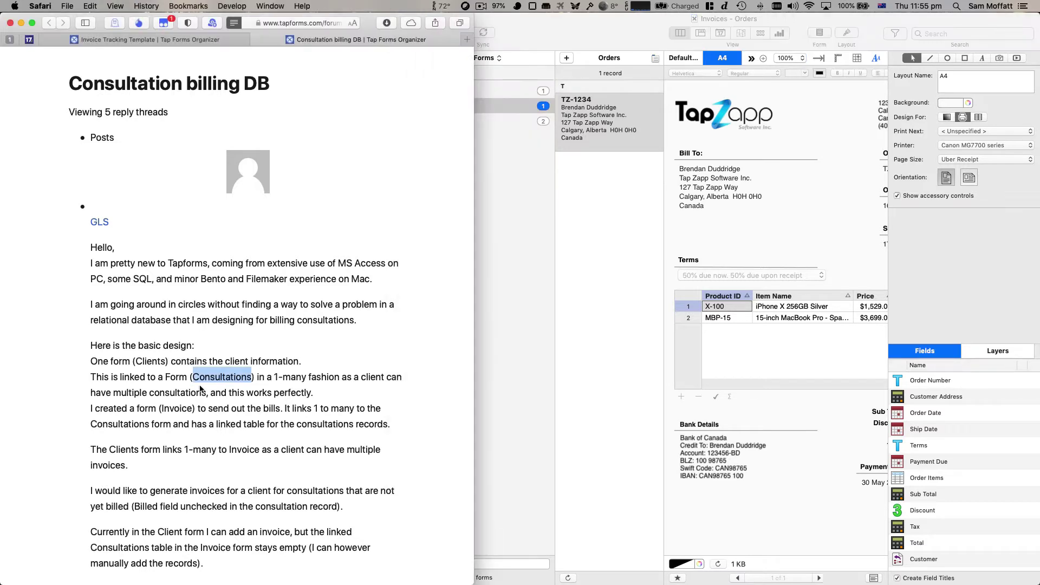
{"action": "double_click", "coordinate": [172, 407]}
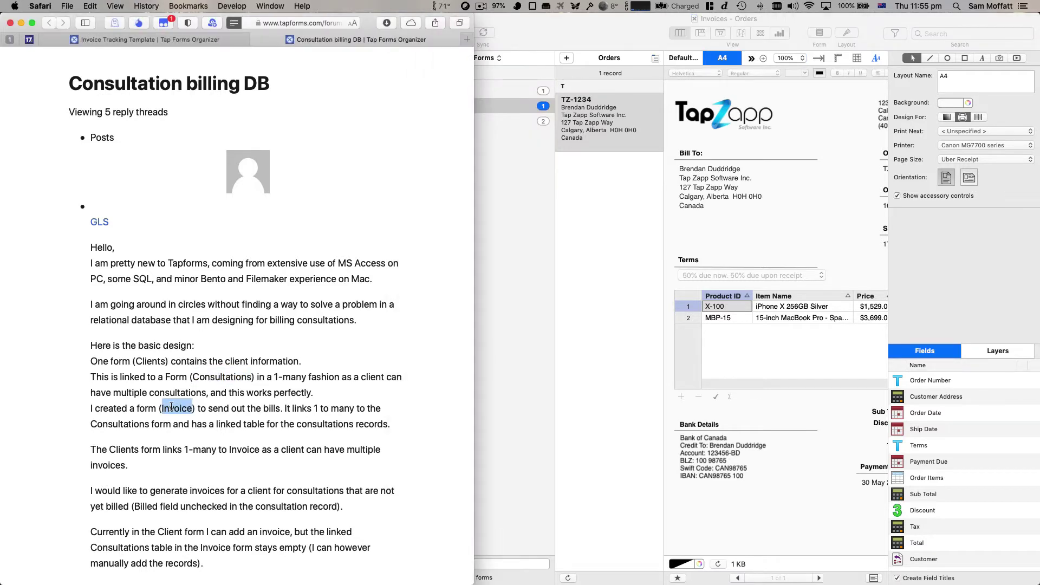
{"action": "left_click", "coordinate": [172, 406]}
{"action": "double_click", "coordinate": [149, 360]}
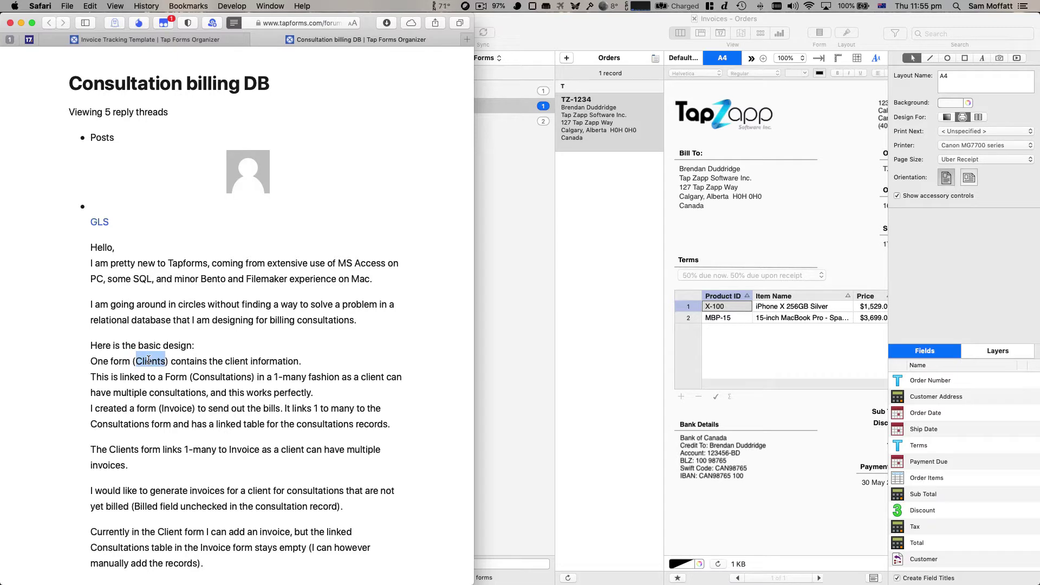
{"action": "double_click", "coordinate": [206, 375]}
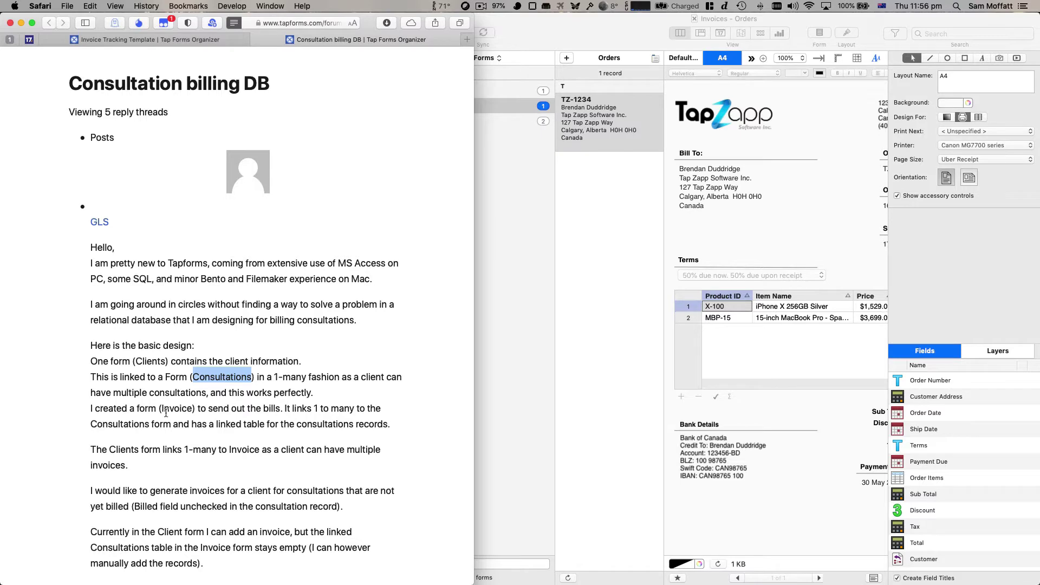
Step: Scroll down the post and select the words Invoice and Consultations further on
{"action": "scroll", "coordinate": [166, 411], "scroll_direction": "down", "scroll_amount": 2}
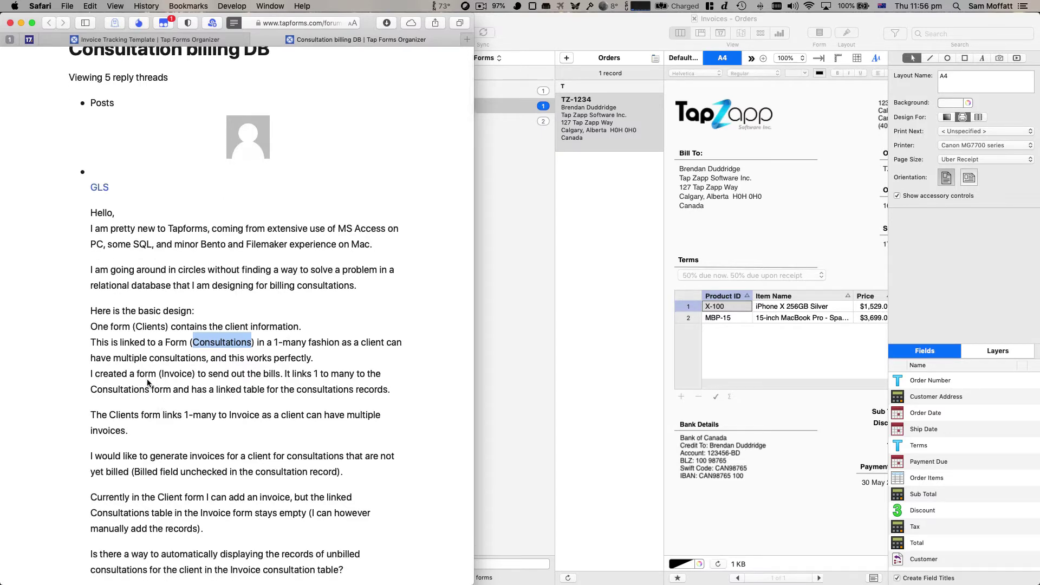
{"action": "left_click", "coordinate": [156, 329]}
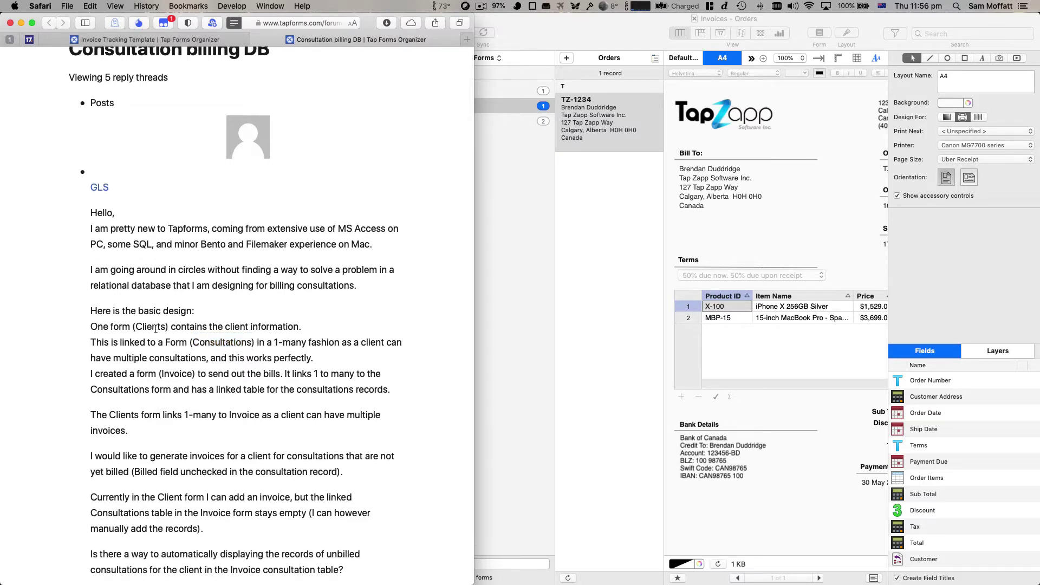
{"action": "double_click", "coordinate": [176, 373]}
{"action": "left_click", "coordinate": [177, 373]}
{"action": "double_click", "coordinate": [165, 377]}
{"action": "double_click", "coordinate": [222, 341]}
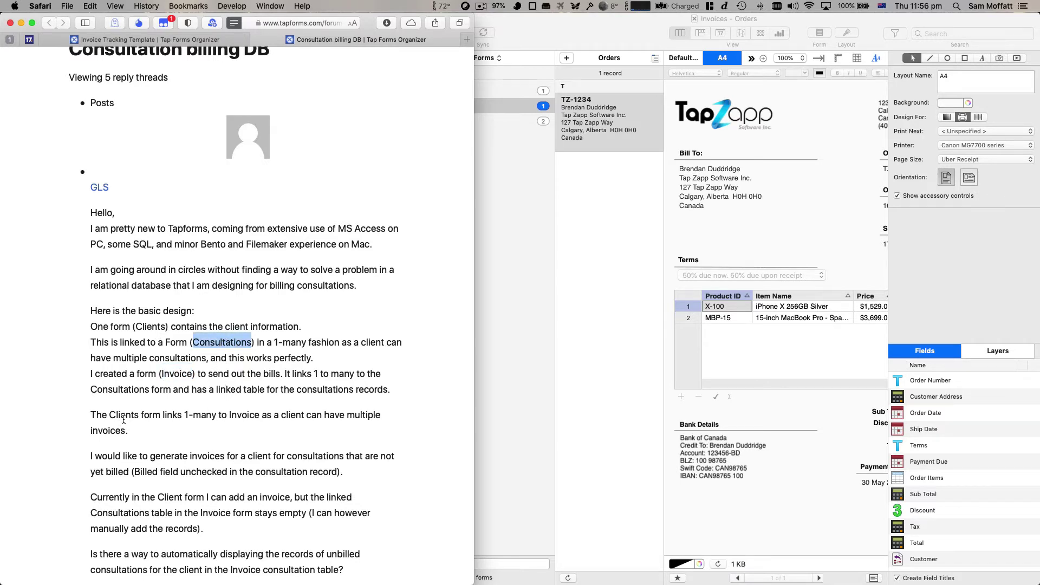
Step: Highlight the unbilled-consultations question, then the 'generate invoices…not yet billed' sentence
{"action": "scroll", "coordinate": [125, 420], "scroll_direction": "down", "scroll_amount": 3}
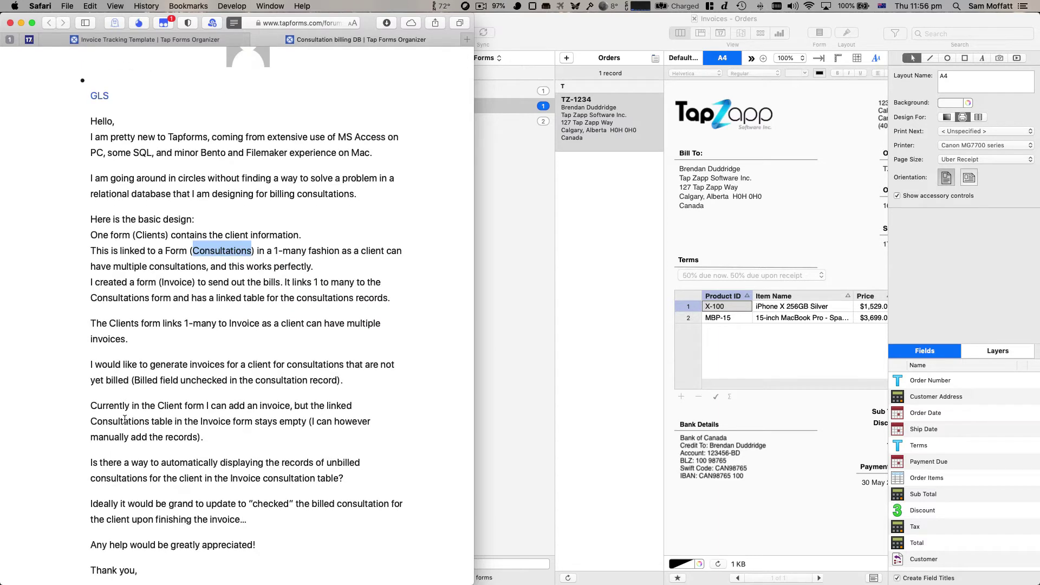
{"action": "scroll", "coordinate": [124, 420], "scroll_direction": "down", "scroll_amount": 3}
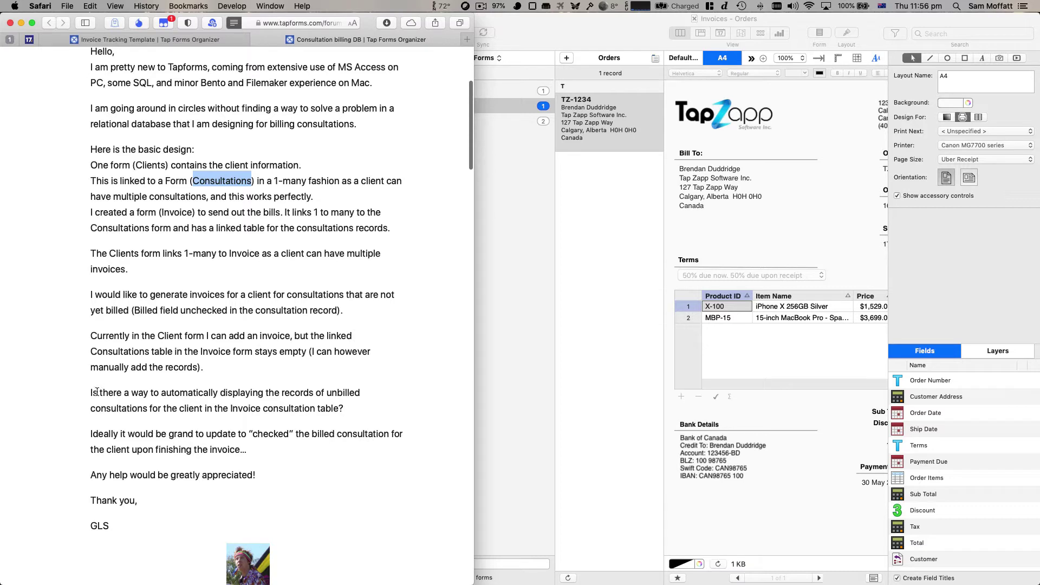
{"action": "left_click_drag", "start_coordinate": [162, 392], "coordinate": [346, 409]}
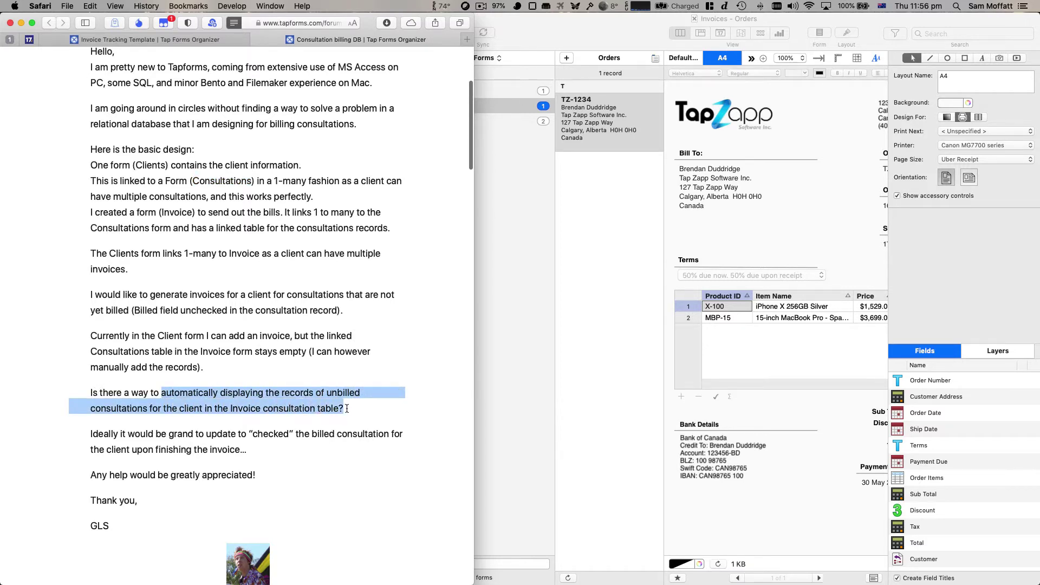
{"action": "left_click", "coordinate": [283, 436]}
{"action": "double_click", "coordinate": [284, 437]}
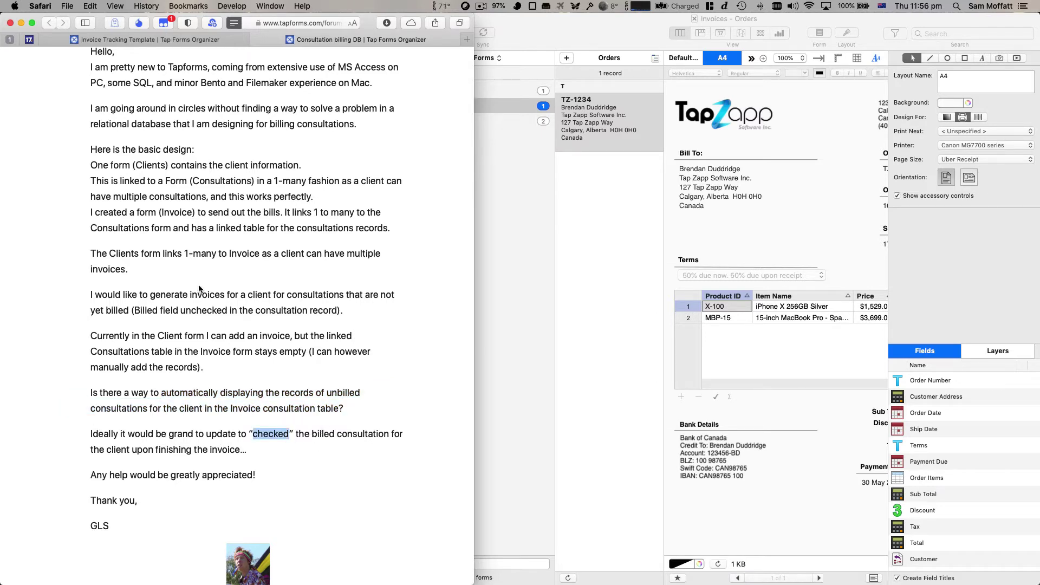
{"action": "left_click_drag", "start_coordinate": [151, 295], "coordinate": [132, 310]}
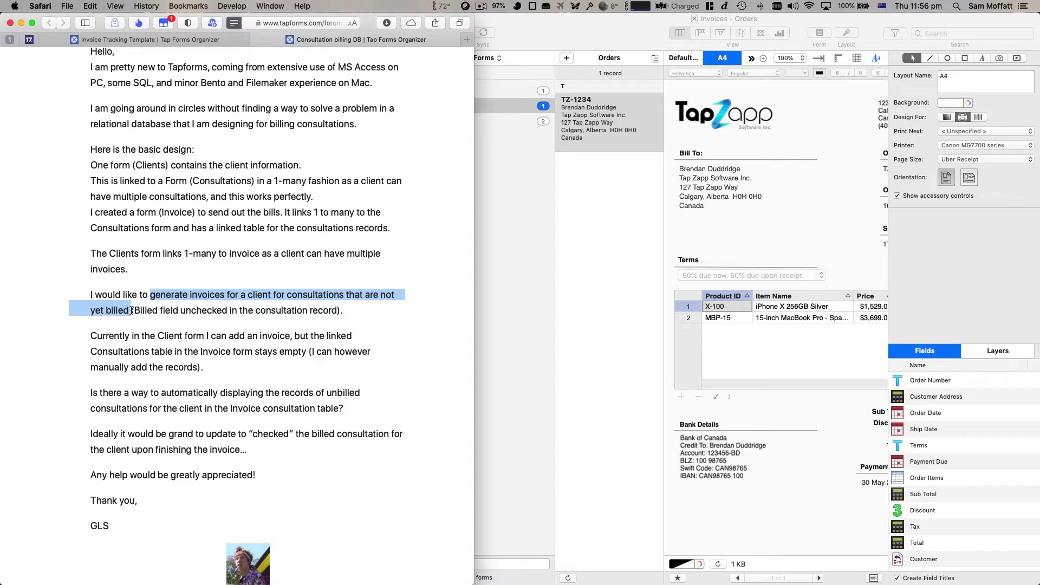
{"action": "scroll", "coordinate": [131, 310], "scroll_direction": "down", "scroll_amount": 5}
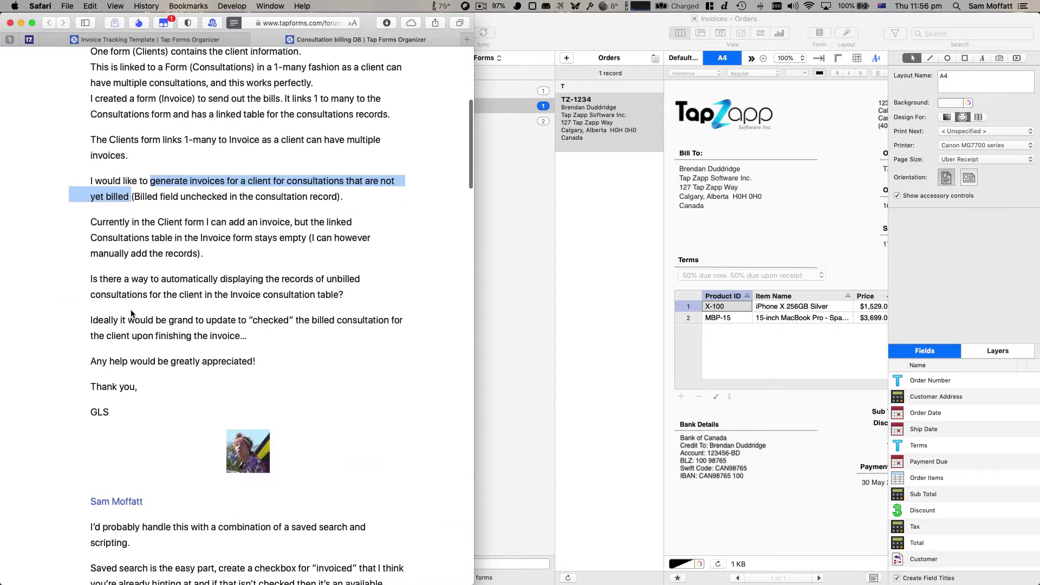
{"action": "scroll", "coordinate": [132, 313], "scroll_direction": "down", "scroll_amount": 5}
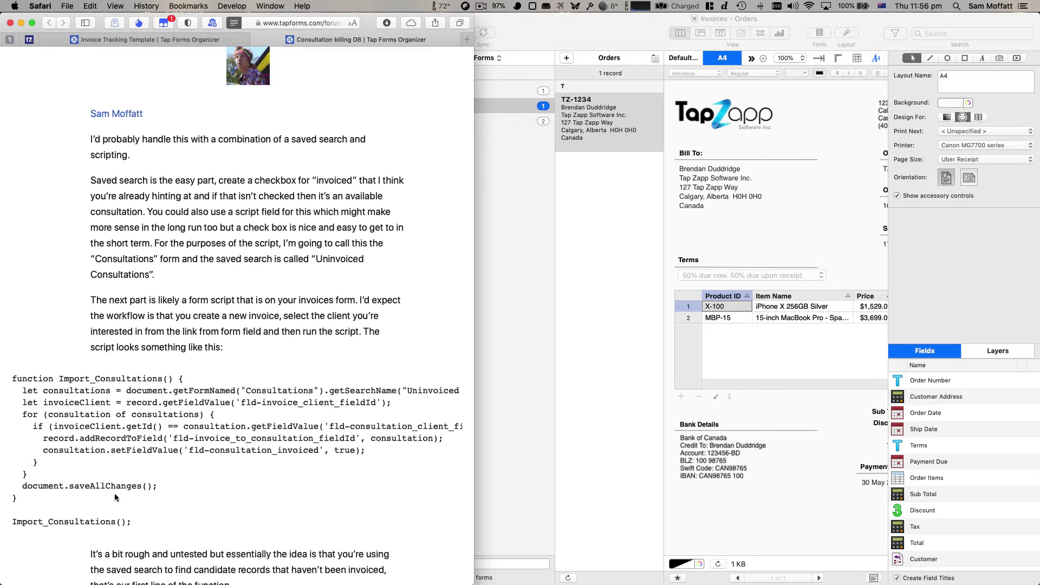
{"action": "left_click_drag", "start_coordinate": [100, 379], "coordinate": [153, 529]}
{"action": "left_click", "coordinate": [153, 529]}
{"action": "scroll", "coordinate": [153, 529], "scroll_direction": "down", "scroll_amount": 15}
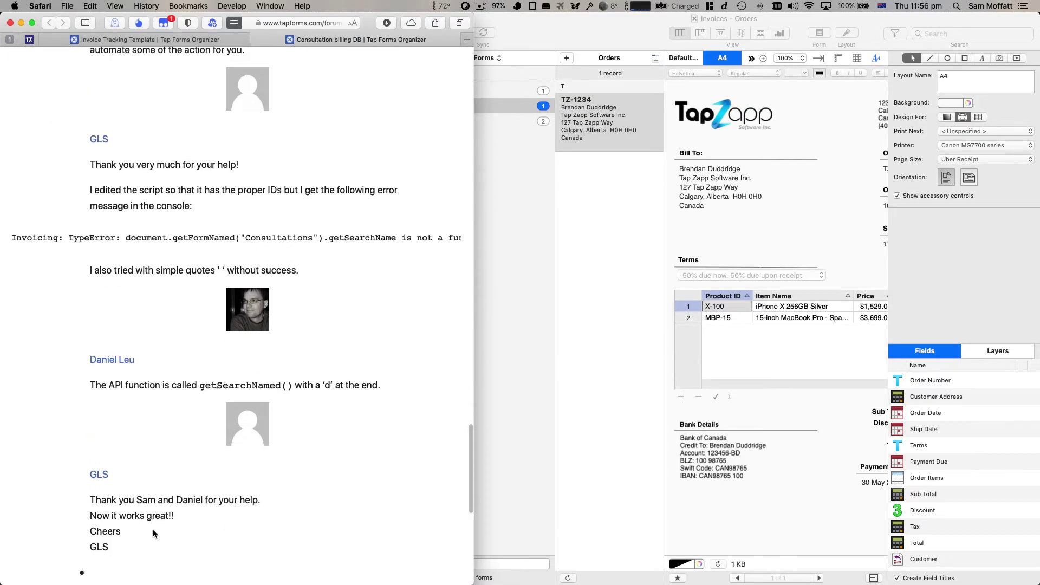
{"action": "scroll", "coordinate": [153, 529], "scroll_direction": "up", "scroll_amount": 15}
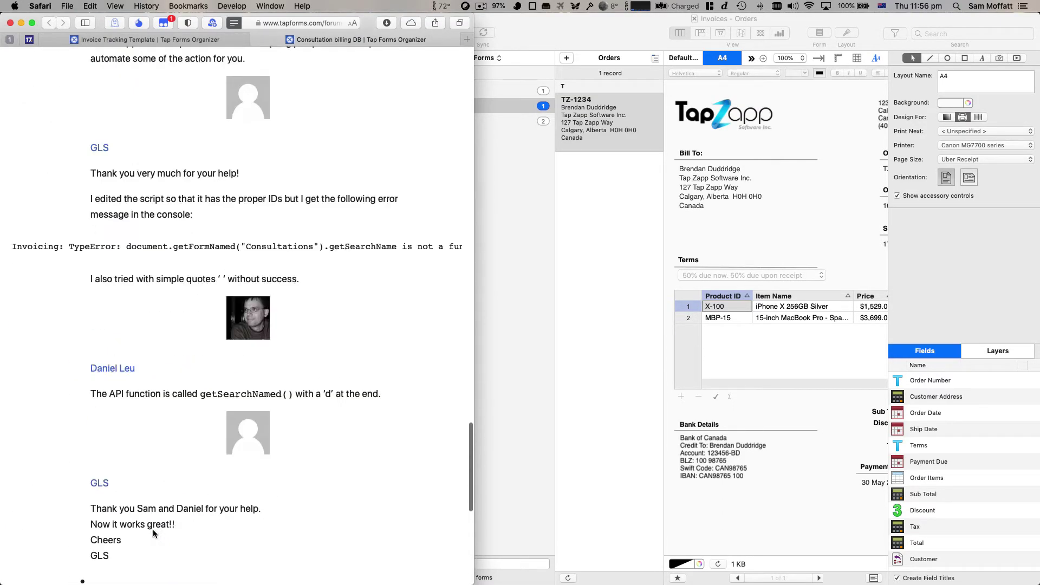
{"action": "scroll", "coordinate": [153, 535], "scroll_direction": "down", "scroll_amount": 5}
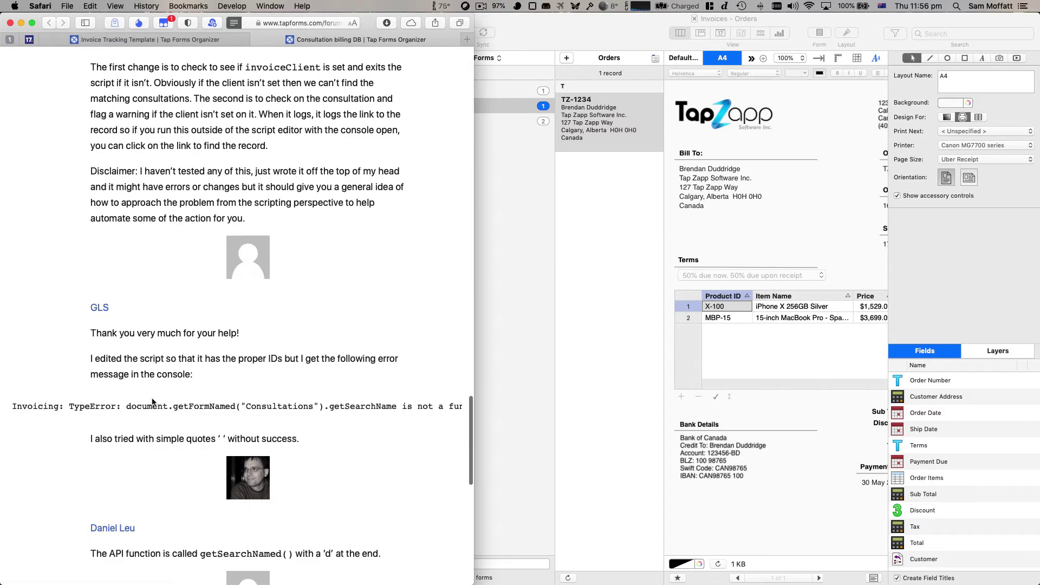
{"action": "scroll", "coordinate": [152, 402], "scroll_direction": "up", "scroll_amount": 10}
{"action": "scroll", "coordinate": [152, 402], "scroll_direction": "up", "scroll_amount": 8}
{"action": "scroll", "coordinate": [152, 402], "scroll_direction": "up", "scroll_amount": 12}
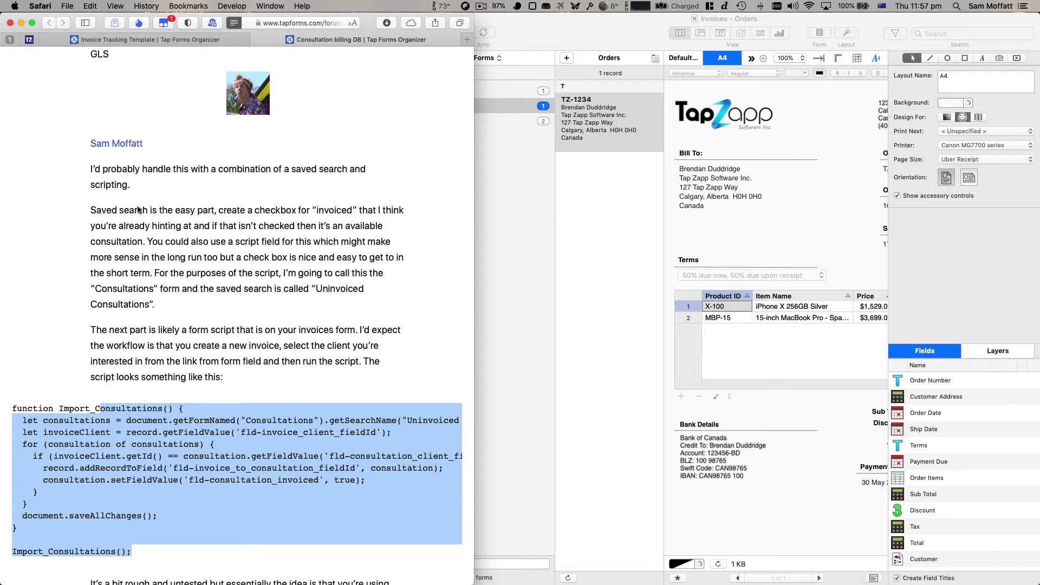
{"action": "scroll", "coordinate": [189, 238], "scroll_direction": "up", "scroll_amount": 10}
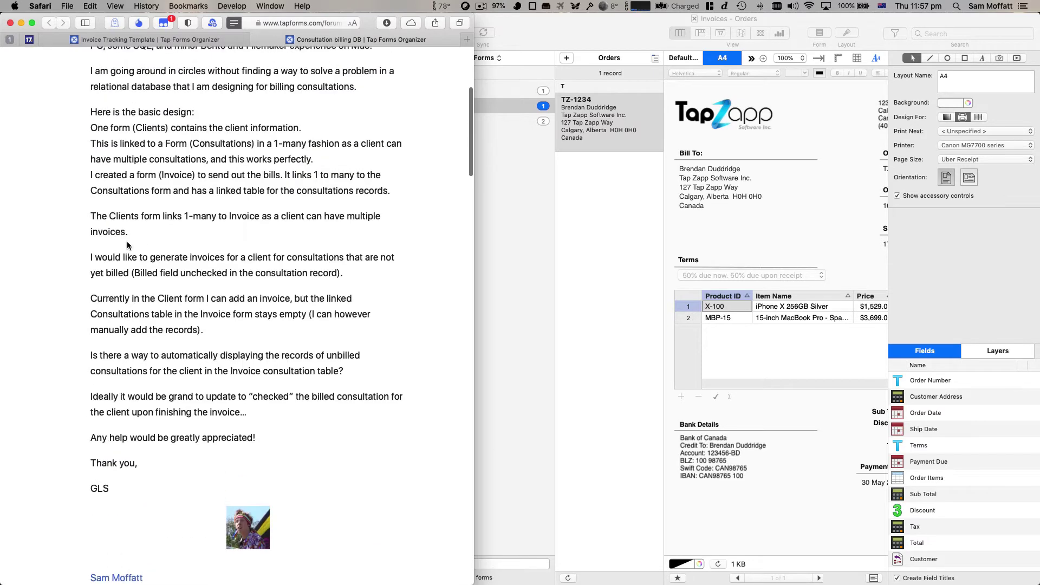
Step: Rename the Customers form to Clients in the Form inspector
{"action": "left_click", "coordinate": [523, 290]}
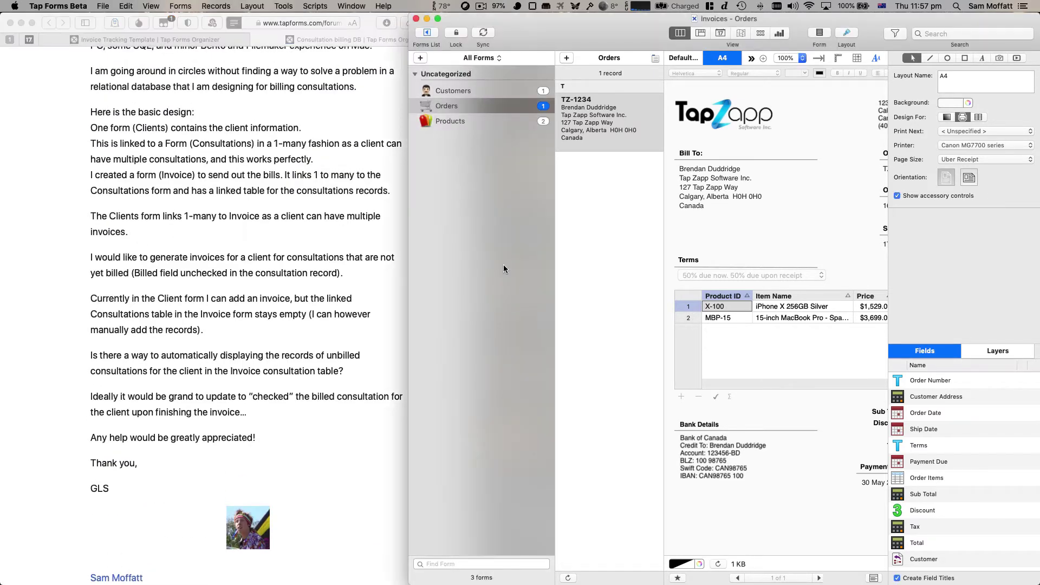
{"action": "left_click", "coordinate": [461, 92]}
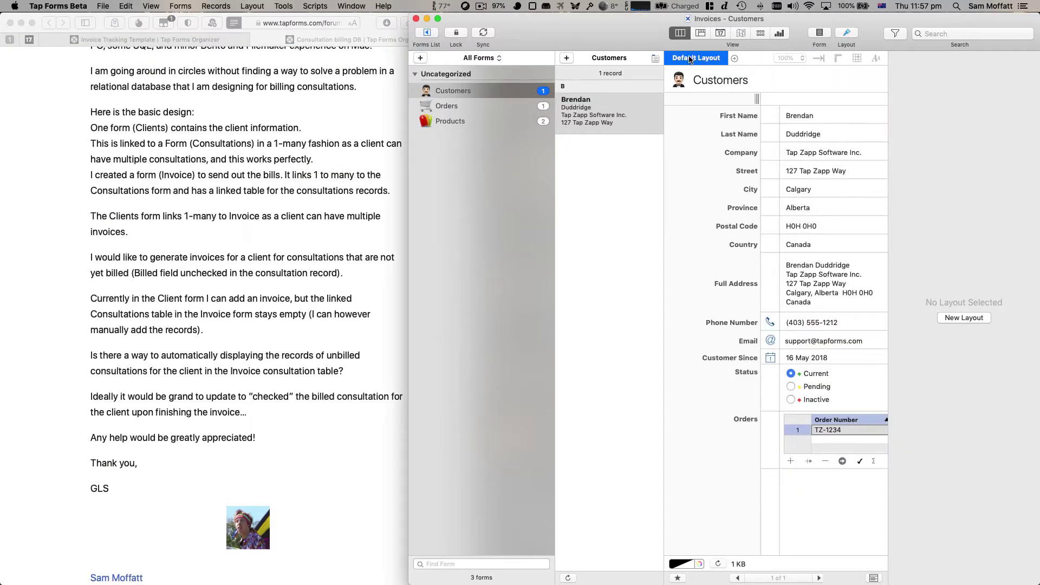
{"action": "left_click", "coordinate": [819, 34]}
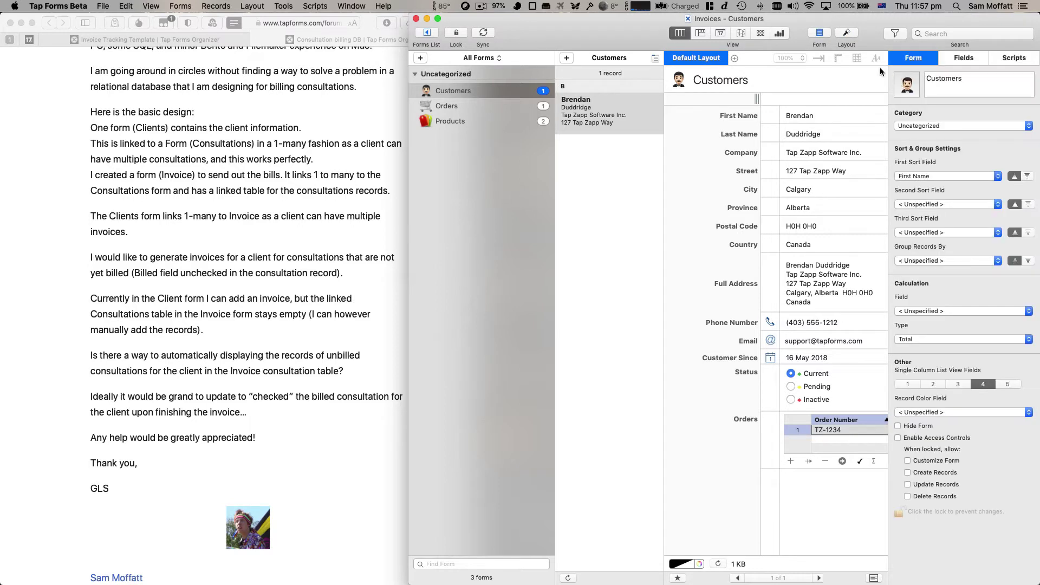
{"action": "left_click", "coordinate": [949, 82]}
{"action": "double_click", "coordinate": [949, 84]}
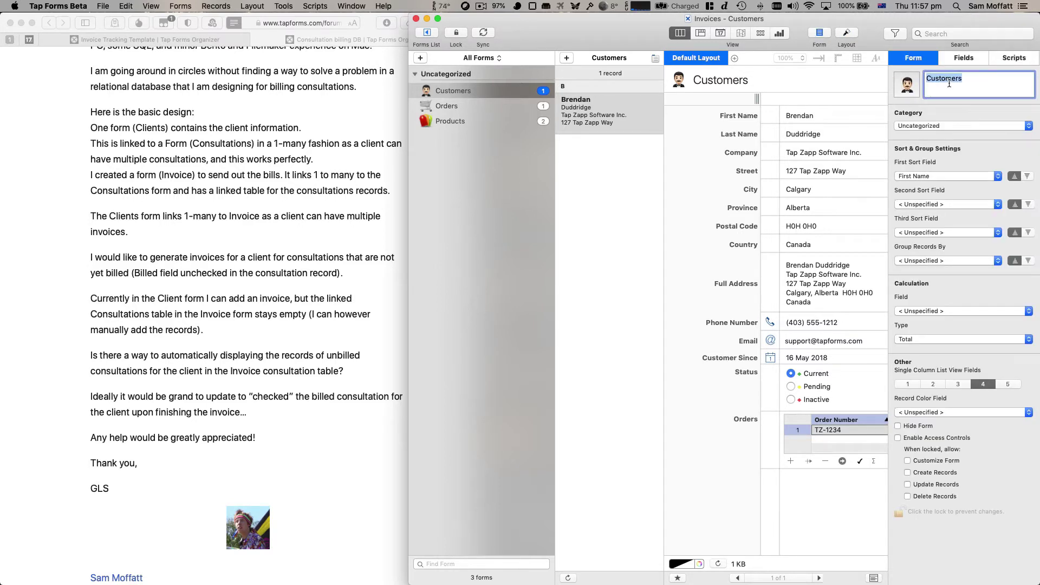
{"action": "type", "text": "Clients"}
{"action": "key", "text": "Return"}
Step: View the Orders invoice layout with the forms list hidden to widen it
{"action": "left_click", "coordinate": [442, 106]}
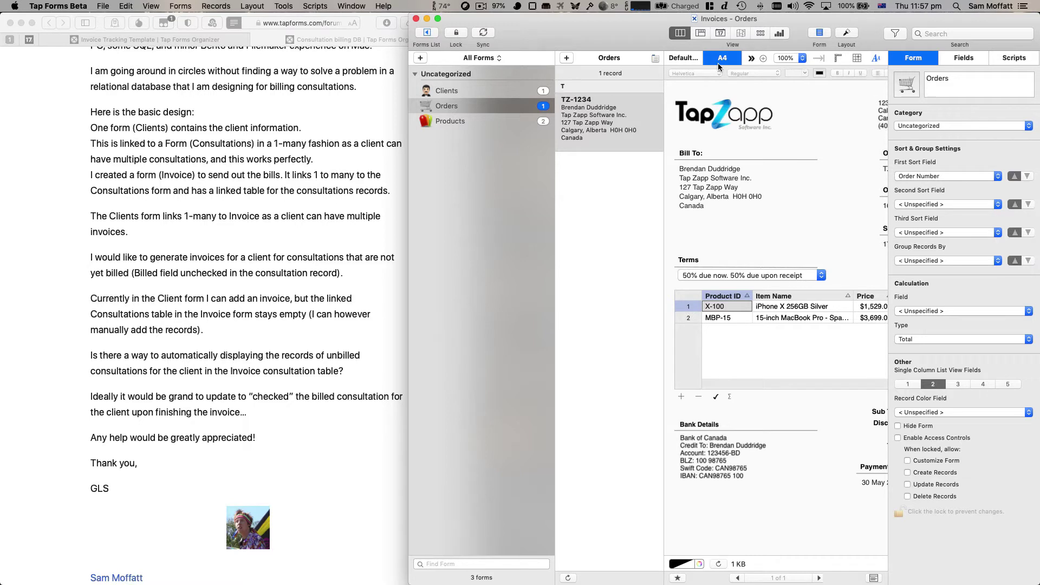
{"action": "scroll", "coordinate": [737, 130], "scroll_direction": "right", "scroll_amount": 5}
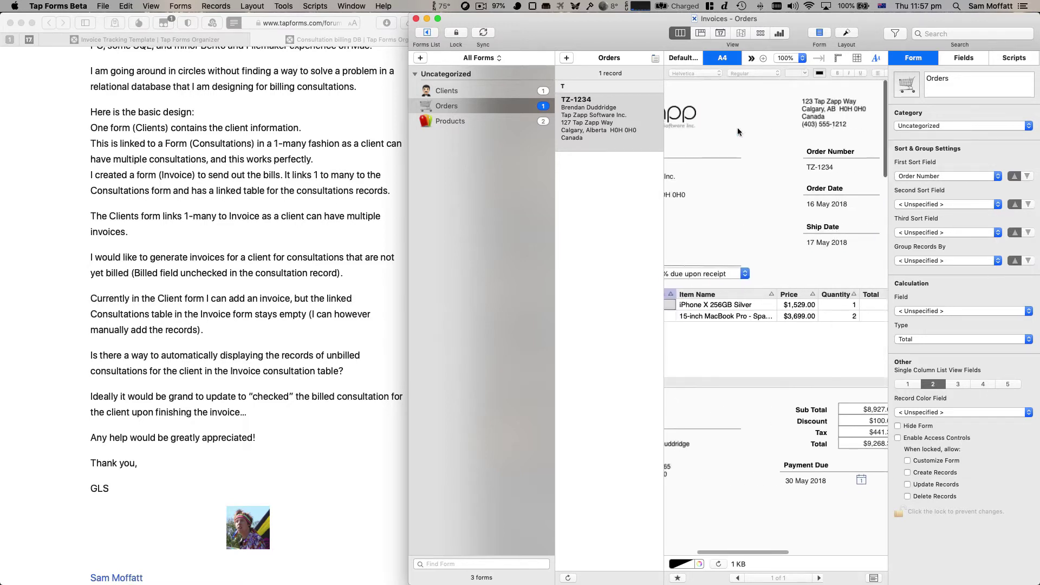
{"action": "scroll", "coordinate": [736, 128], "scroll_direction": "left", "scroll_amount": 5}
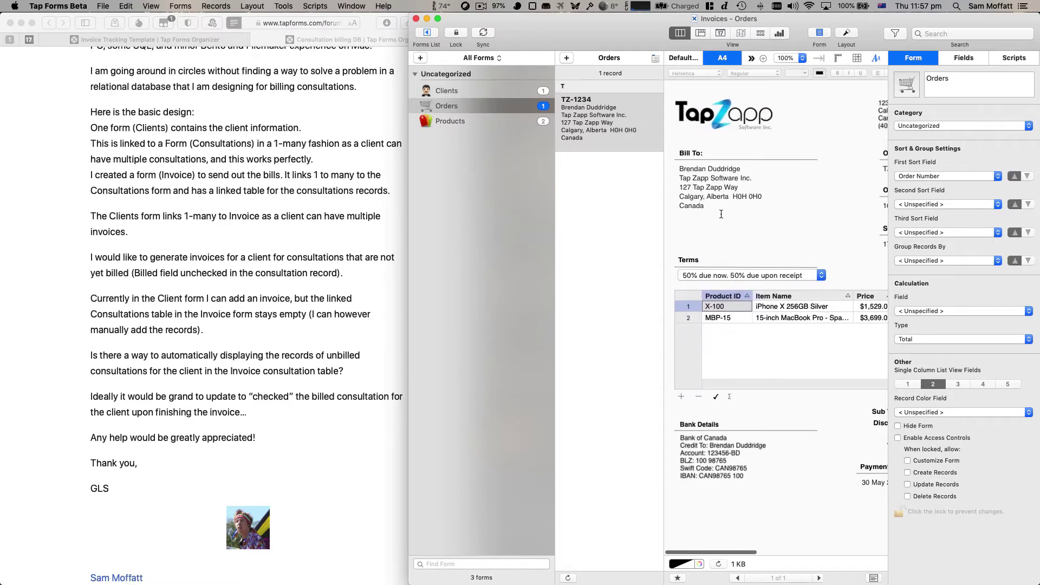
{"action": "left_click", "coordinate": [427, 33]}
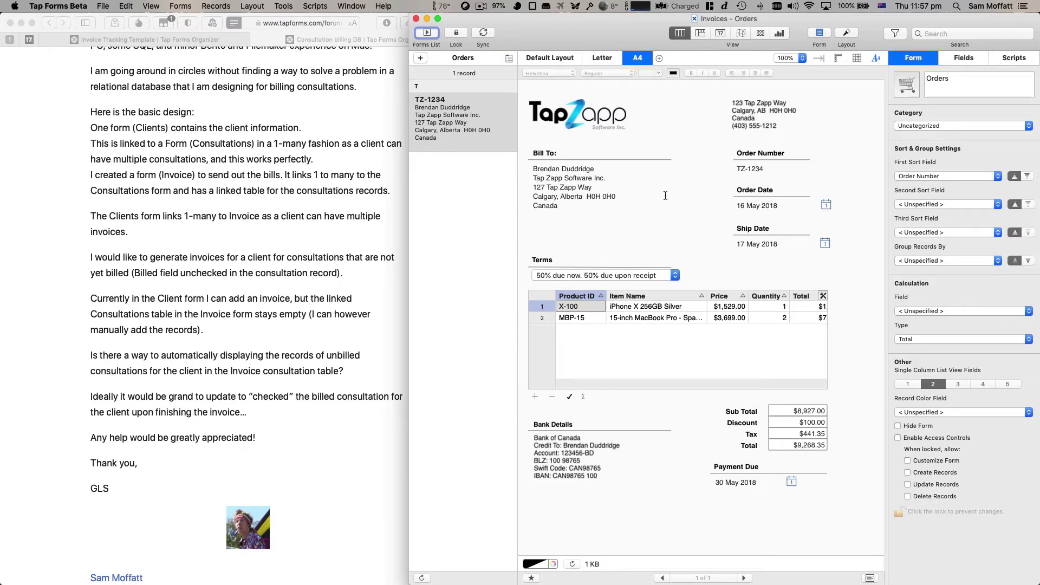
Step: Tick Hide Form for both the Orders and Products forms
{"action": "left_click", "coordinate": [426, 33]}
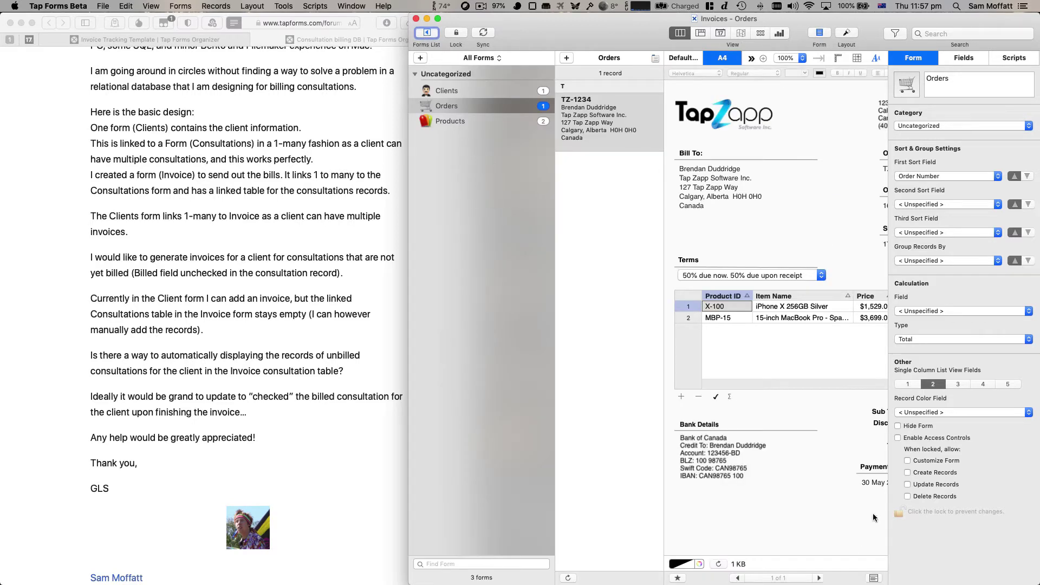
{"action": "left_click", "coordinate": [911, 427]}
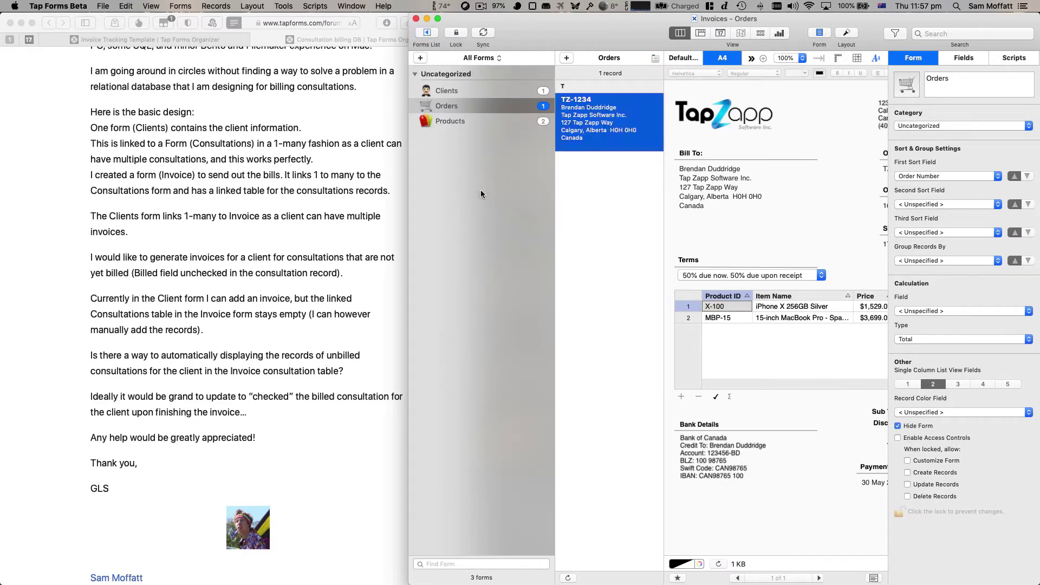
{"action": "left_click", "coordinate": [463, 118]}
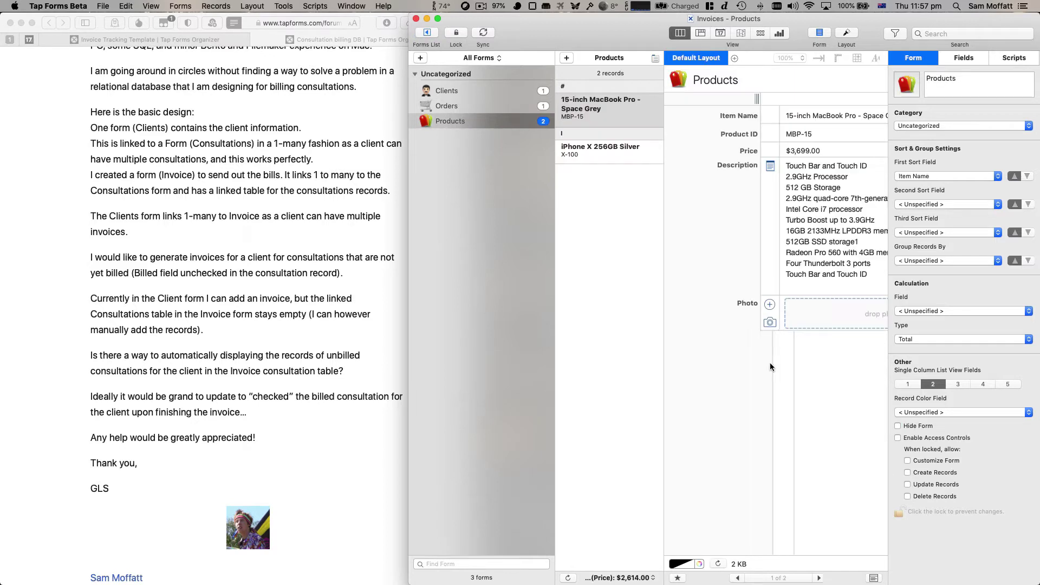
{"action": "left_click", "coordinate": [903, 431]}
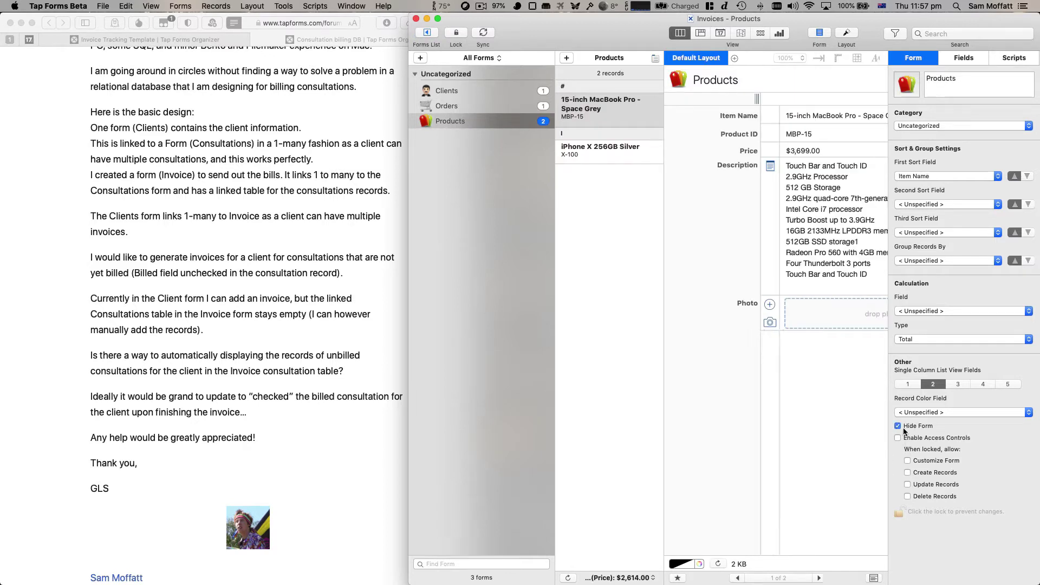
Step: Filter the forms list to My Forms and open the Clients form
{"action": "left_click", "coordinate": [490, 60]}
{"action": "left_click", "coordinate": [490, 65]}
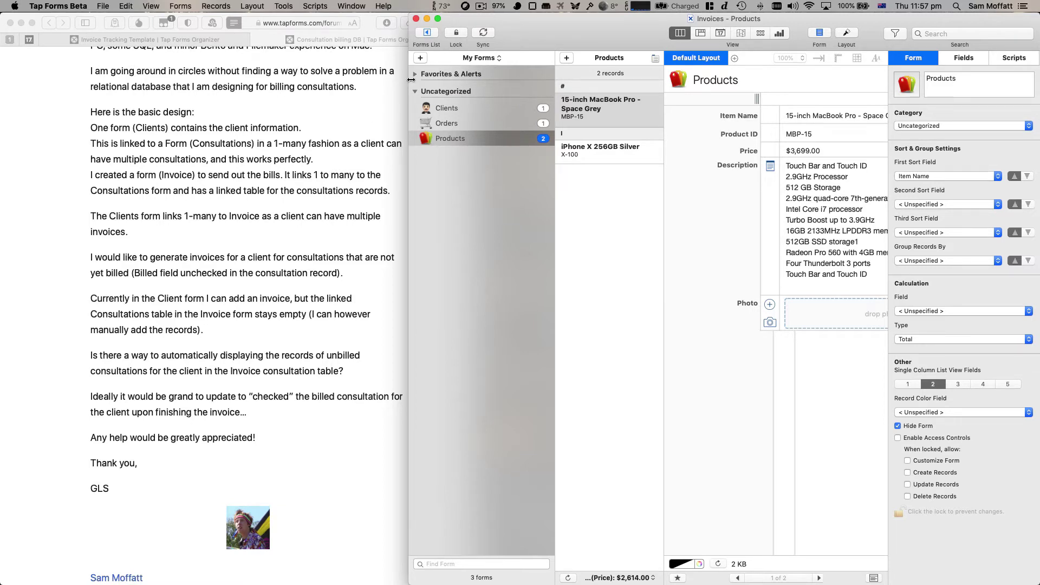
{"action": "left_click", "coordinate": [446, 108]}
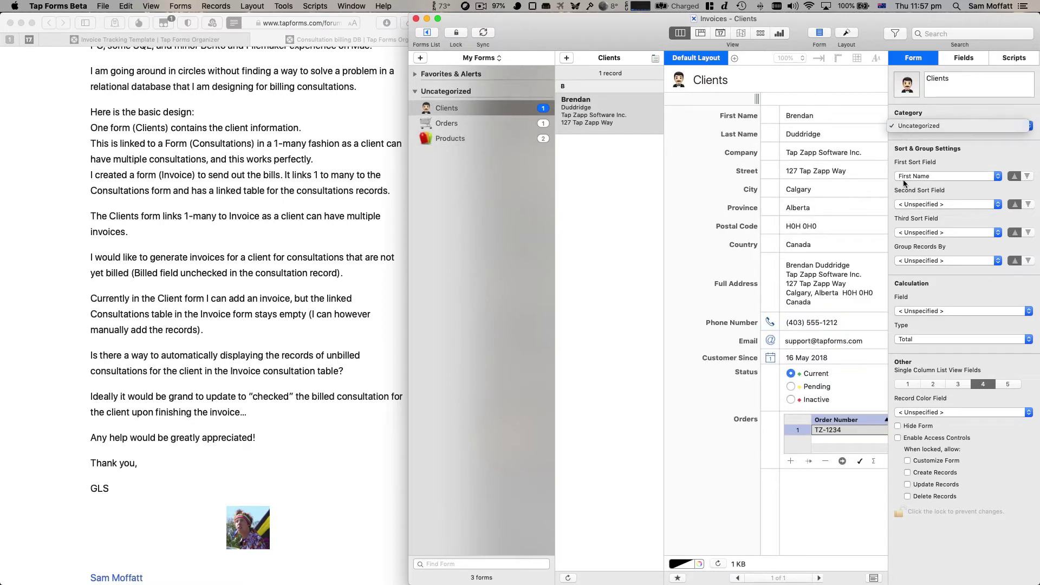
Step: Add a category named Demo in Preferences > Lists > Categories
{"action": "key", "text": "super+comma"}
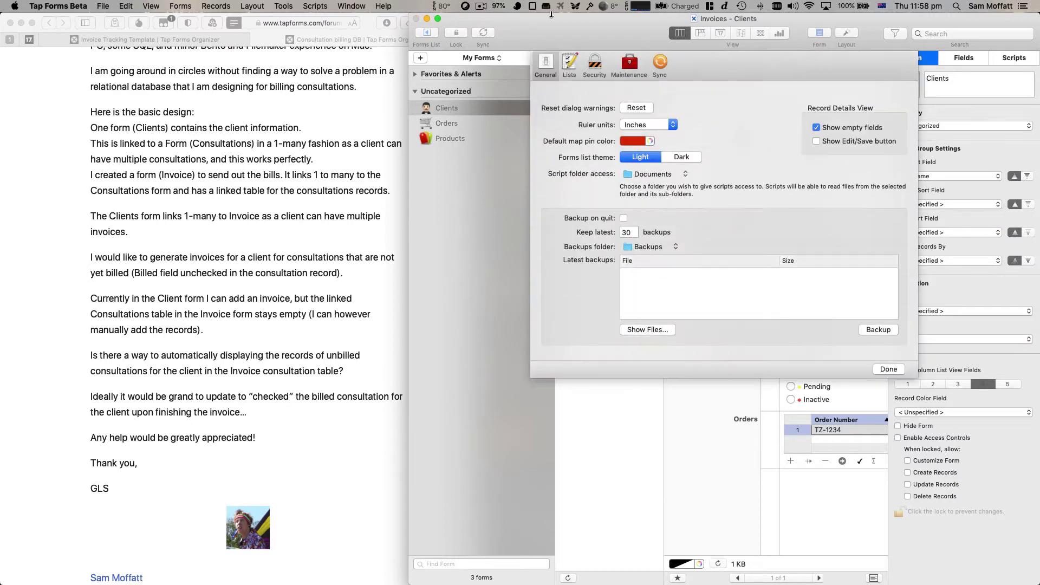
{"action": "left_click", "coordinate": [583, 68]}
{"action": "left_click", "coordinate": [569, 65]}
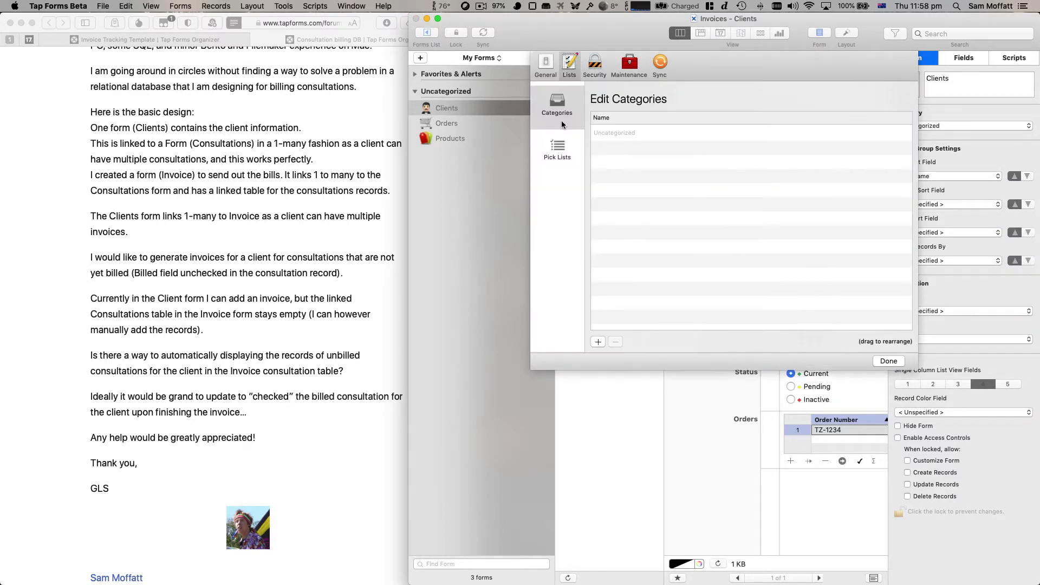
{"action": "left_click", "coordinate": [560, 116]}
{"action": "left_click", "coordinate": [598, 342]}
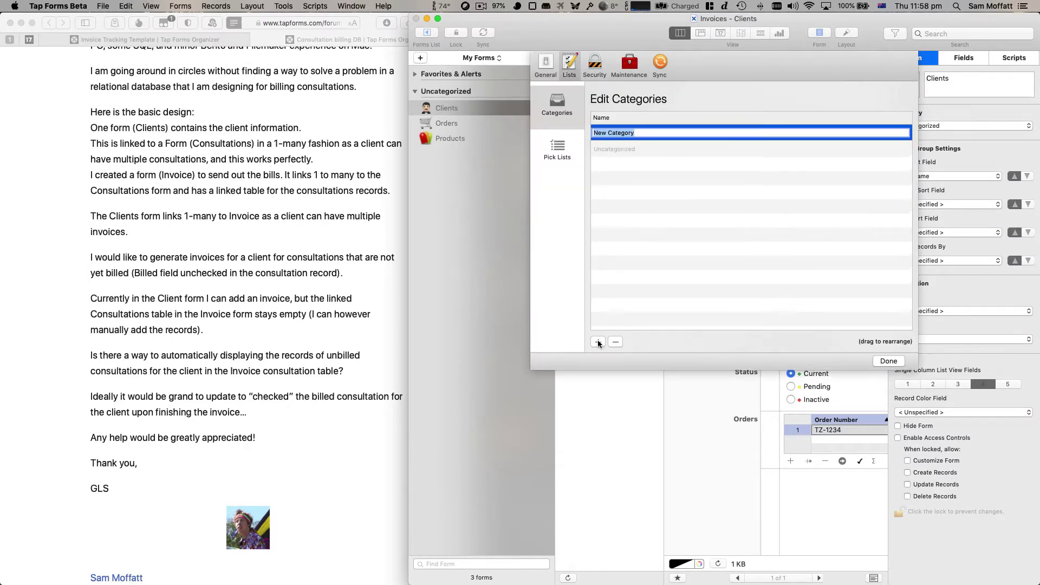
{"action": "type", "text": "Demo"}
{"action": "key", "text": "Return"}
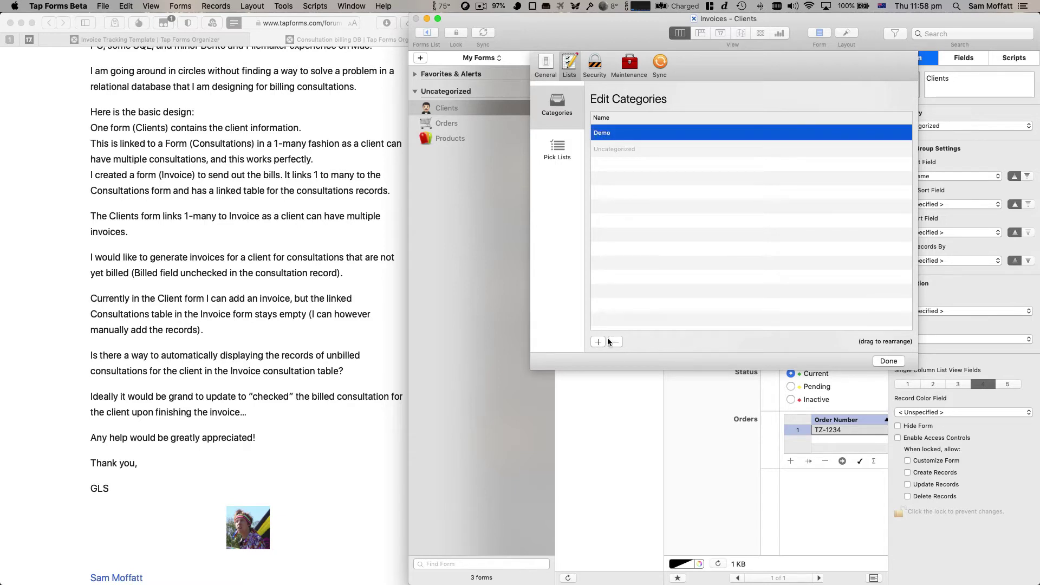
{"action": "left_click", "coordinate": [891, 362]}
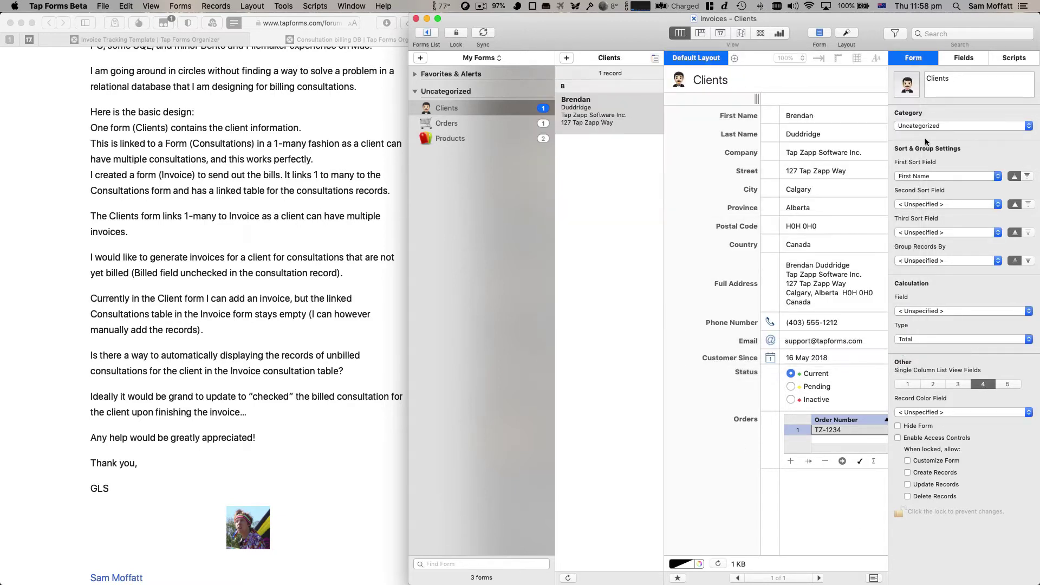
Step: Set the Clients form's category to Demo
{"action": "left_click", "coordinate": [947, 125]}
{"action": "left_click", "coordinate": [958, 133]}
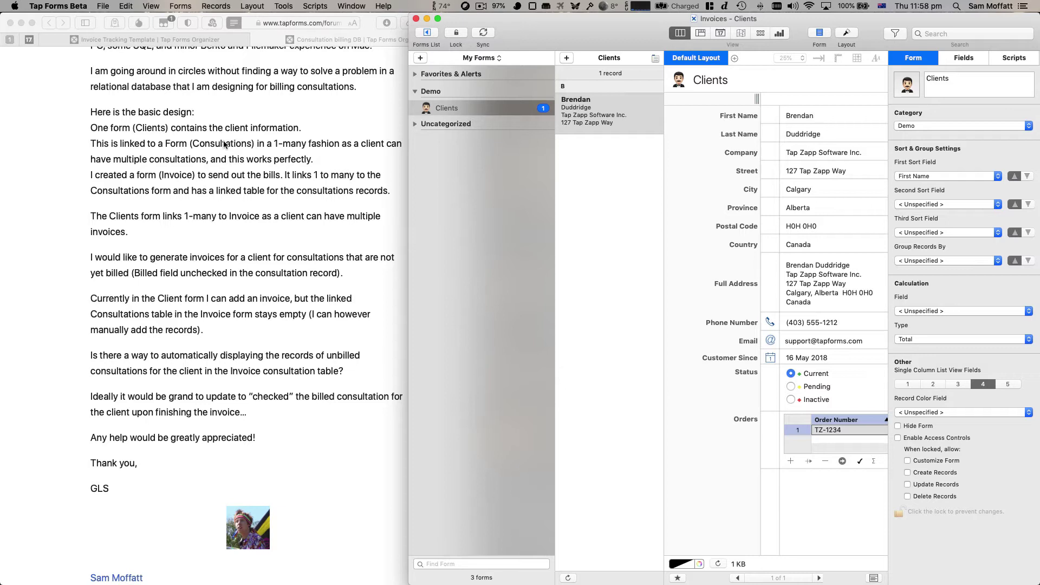
{"action": "left_click", "coordinate": [213, 156]}
{"action": "left_click", "coordinate": [667, 161]}
Step: Create a new form named Consultations under Demo
{"action": "left_click", "coordinate": [420, 57]}
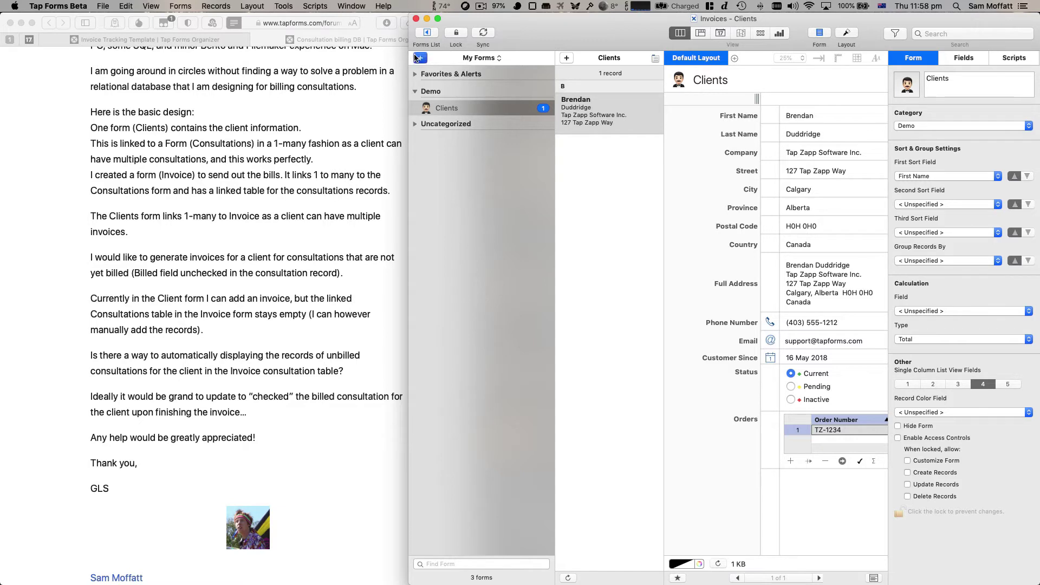
{"action": "left_click", "coordinate": [1000, 85]}
{"action": "type", "text": "Consultat"}
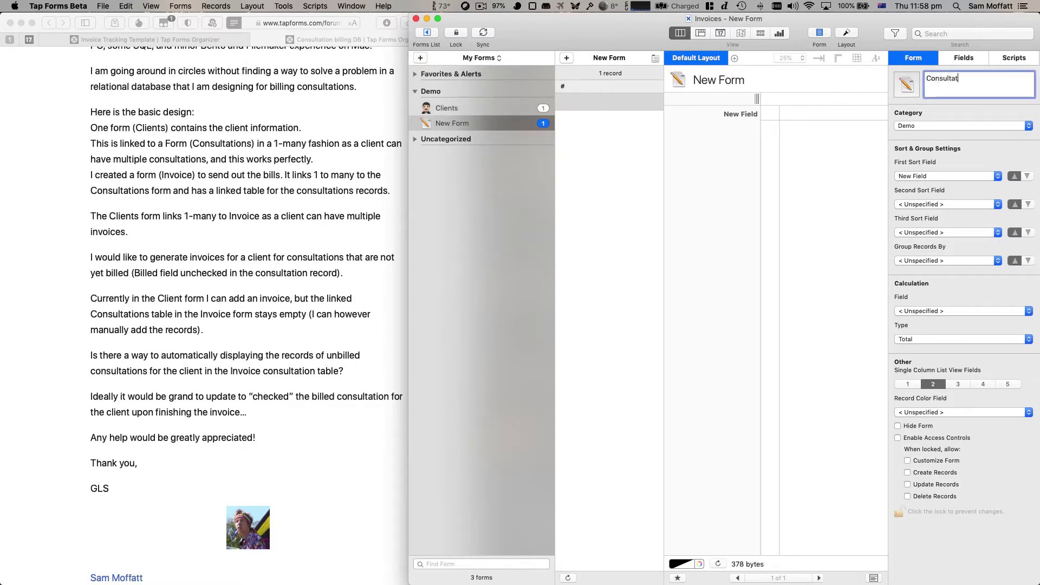
{"action": "type", "text": "ions"}
{"action": "key", "text": "Return"}
{"action": "left_click", "coordinate": [964, 58]}
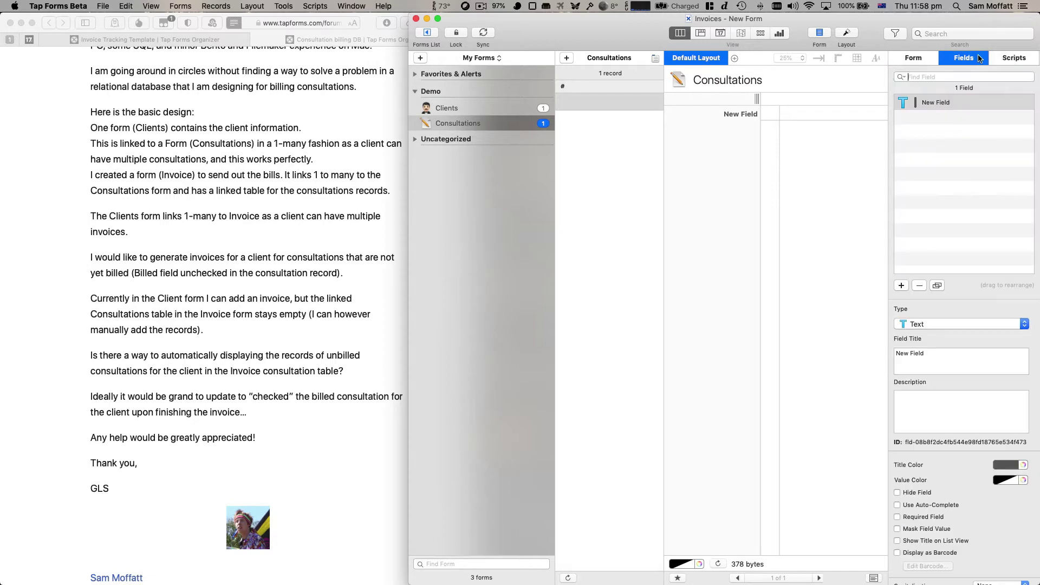
Step: Make the first field a Date field titled Consultation Date
{"action": "left_click", "coordinate": [928, 328]}
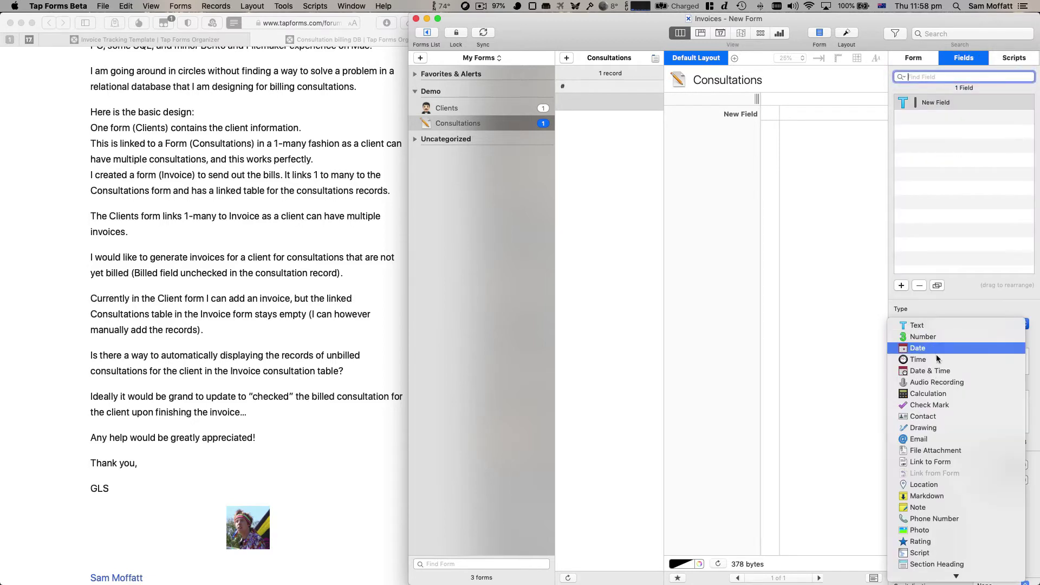
{"action": "left_click", "coordinate": [934, 349]}
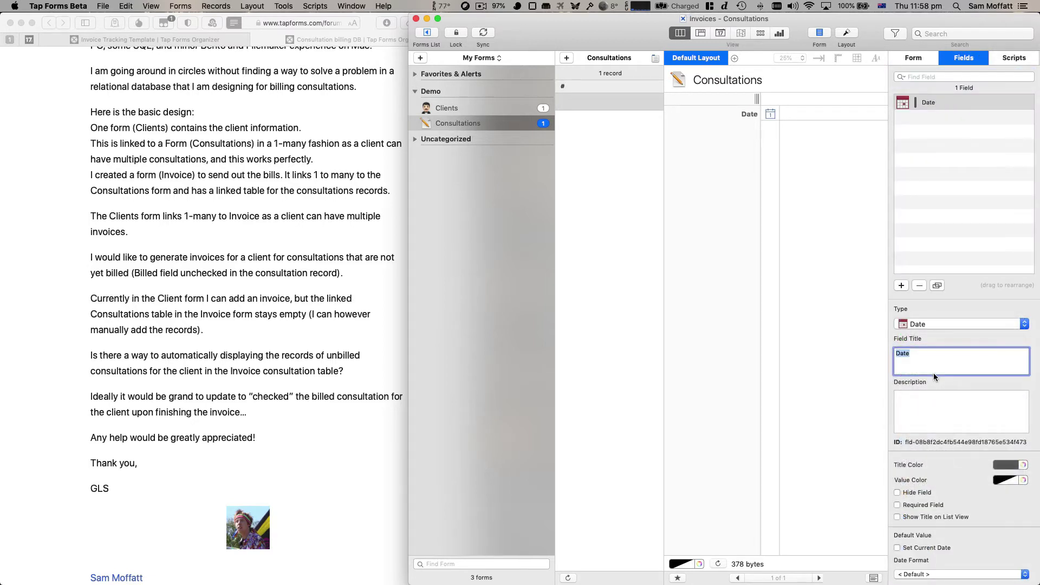
{"action": "left_click", "coordinate": [911, 352]}
{"action": "type", "text": "Consultation"}
{"action": "key", "text": "Return"}
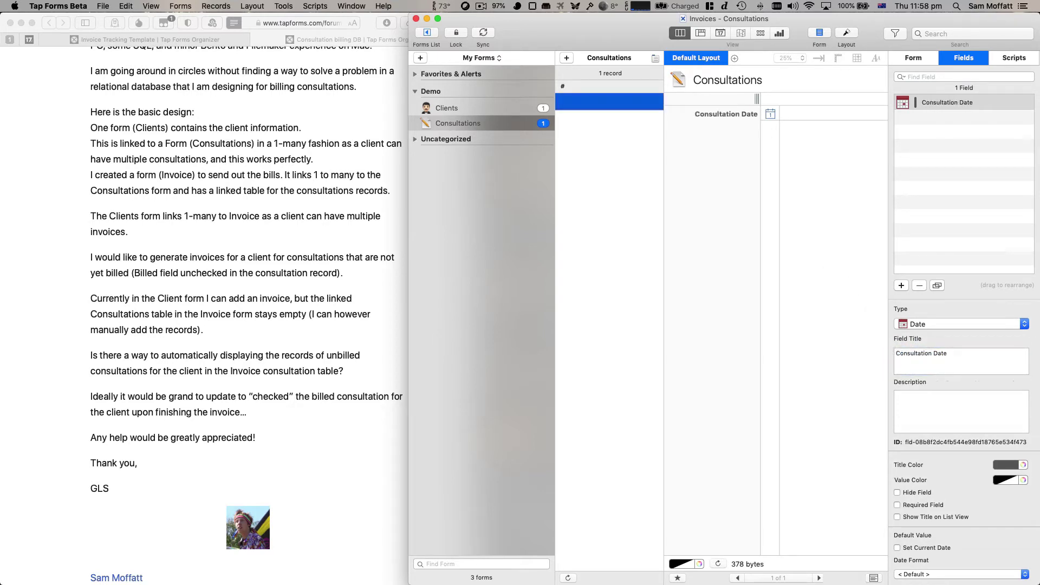
Step: Add a Number field titled Time Billed
{"action": "left_click", "coordinate": [896, 285]}
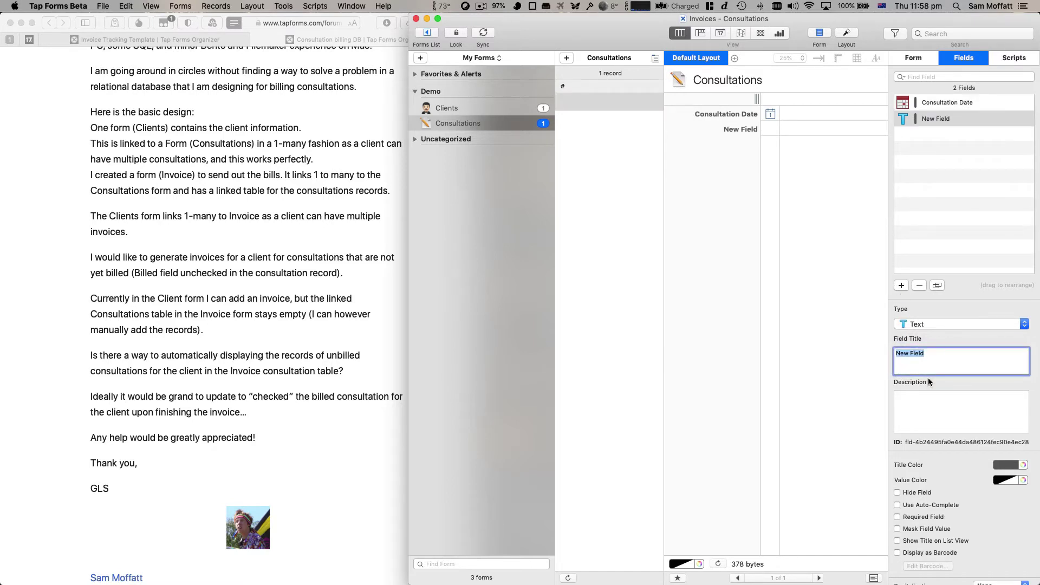
{"action": "left_click", "coordinate": [940, 324]}
{"action": "key", "text": "Down"}
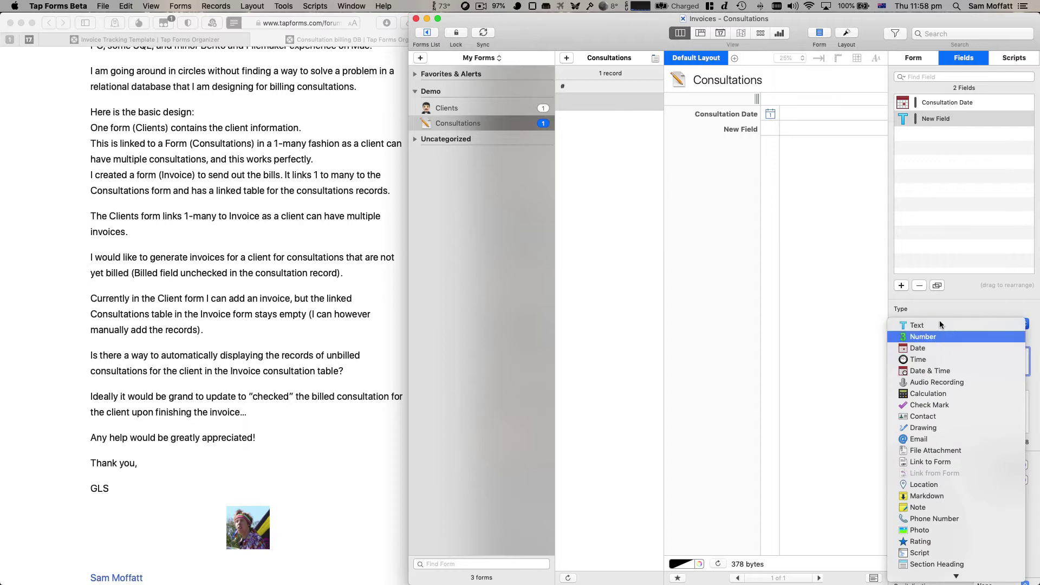
{"action": "key", "text": "Return"}
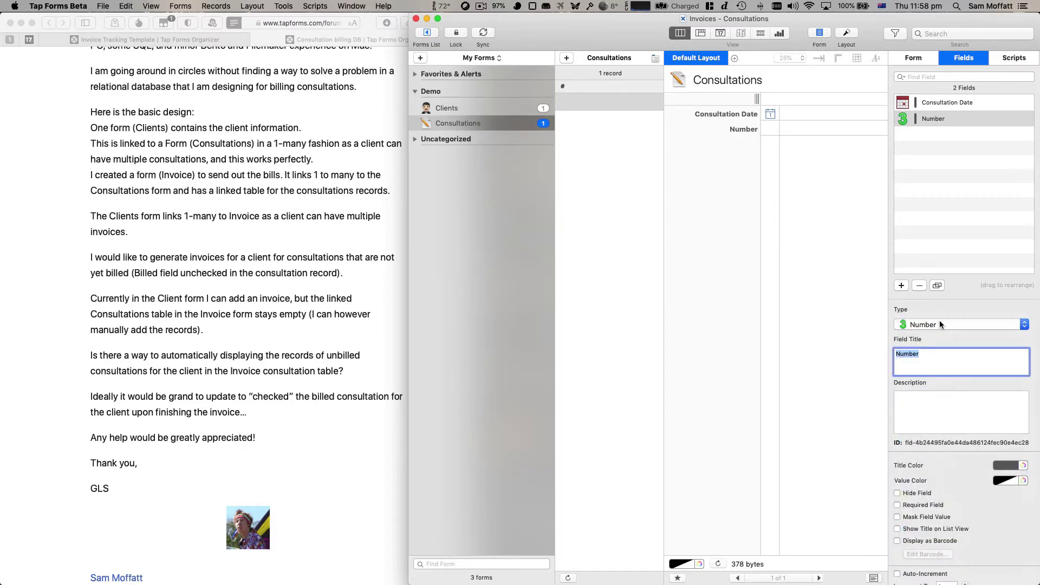
{"action": "type", "text": "B"}
{"action": "key", "text": "BackSpace"}
{"action": "type", "text": "Time Billed"}
{"action": "key", "text": "Return"}
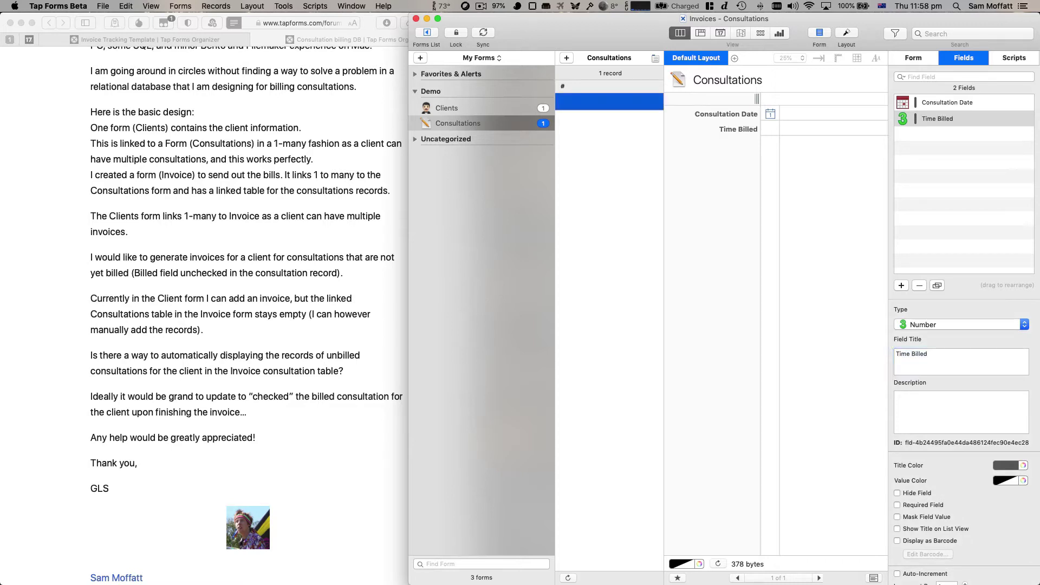
Step: Add a Number field Rate formatted as Currency Style with 2 decimal places
{"action": "left_click", "coordinate": [901, 285]}
{"action": "left_click", "coordinate": [913, 325]}
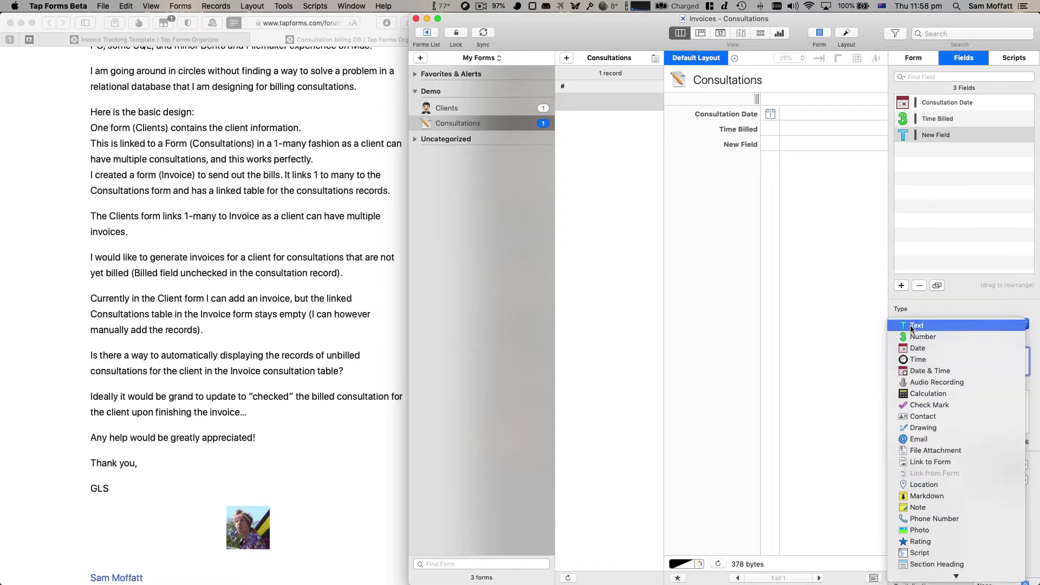
{"action": "key", "text": "Return"}
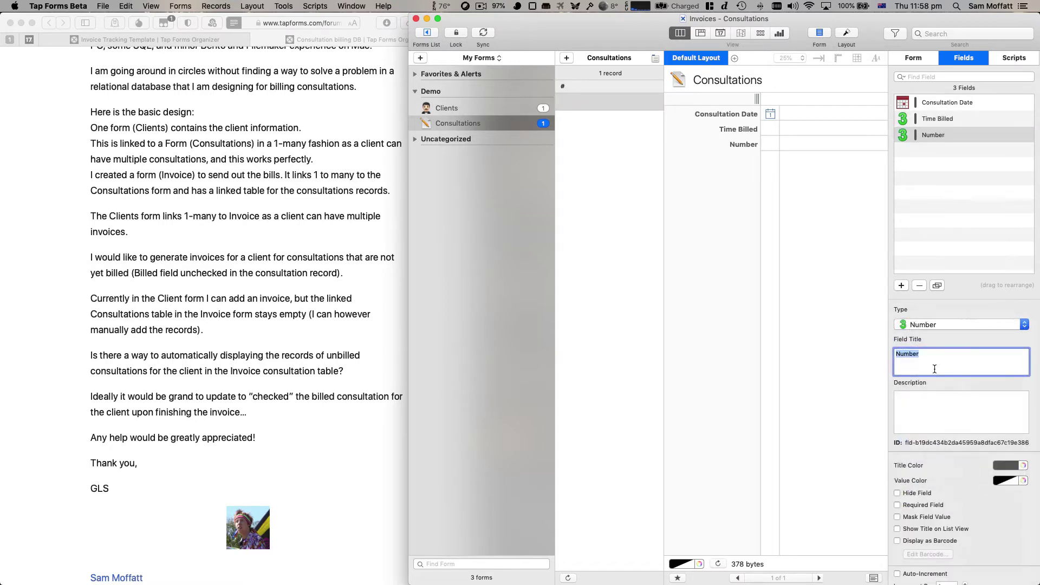
{"action": "type", "text": "Rate"}
{"action": "key", "text": "Return"}
{"action": "scroll", "coordinate": [964, 434], "scroll_direction": "down", "scroll_amount": 8}
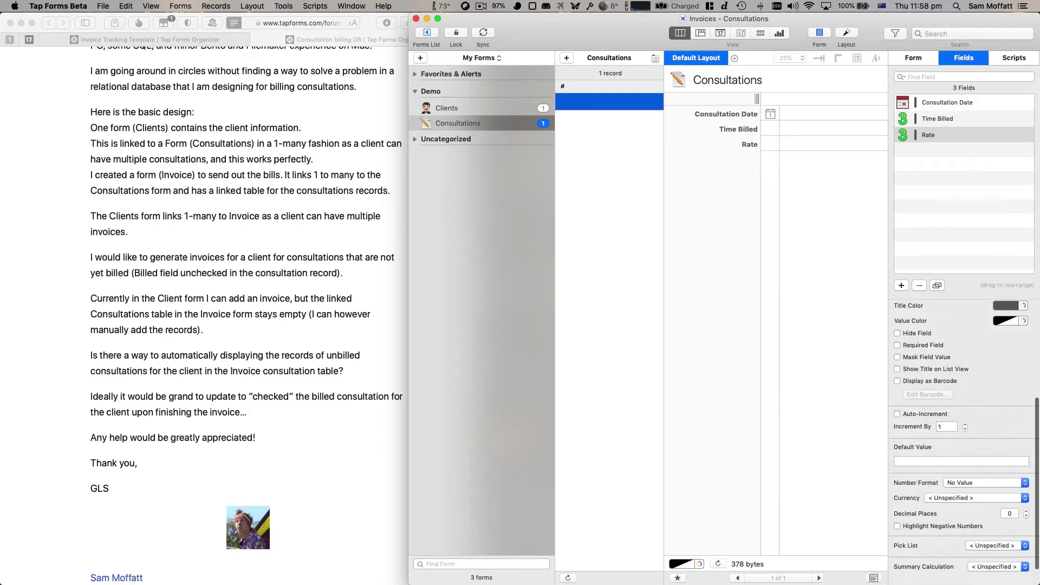
{"action": "left_click", "coordinate": [958, 458]}
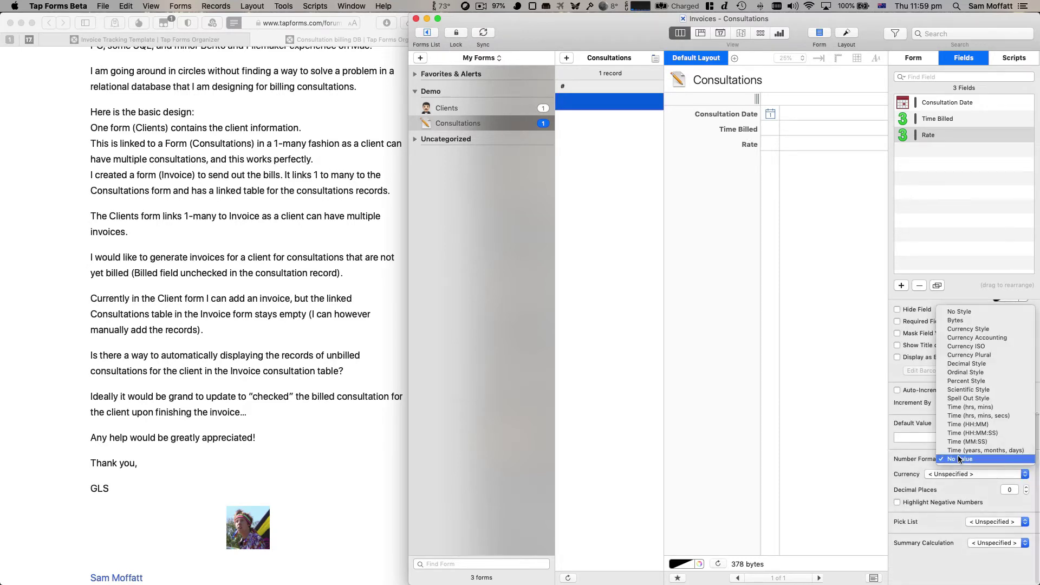
{"action": "left_click", "coordinate": [987, 333]}
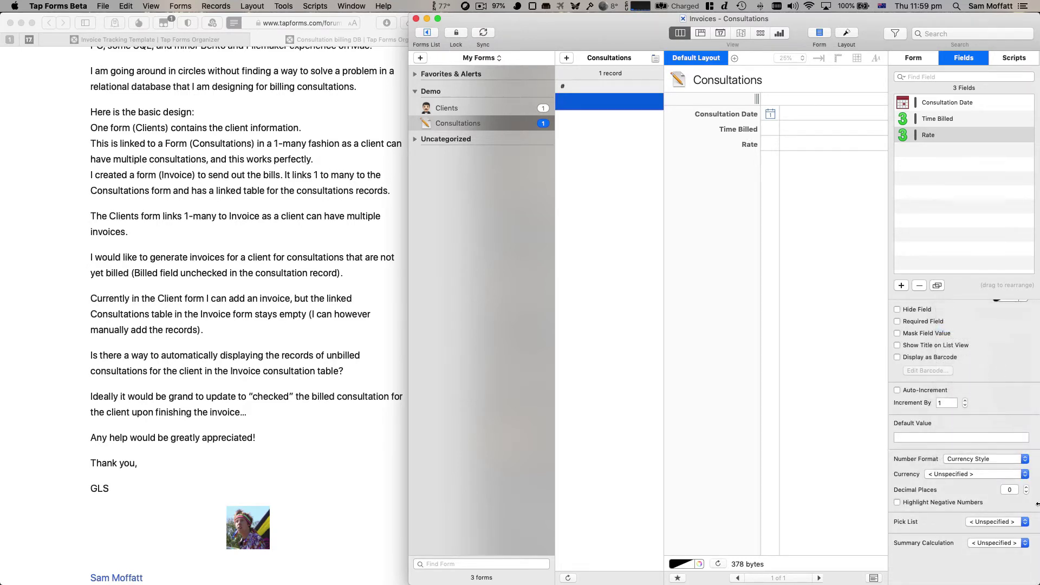
{"action": "double_click", "coordinate": [1011, 491]}
{"action": "type", "text": "2"}
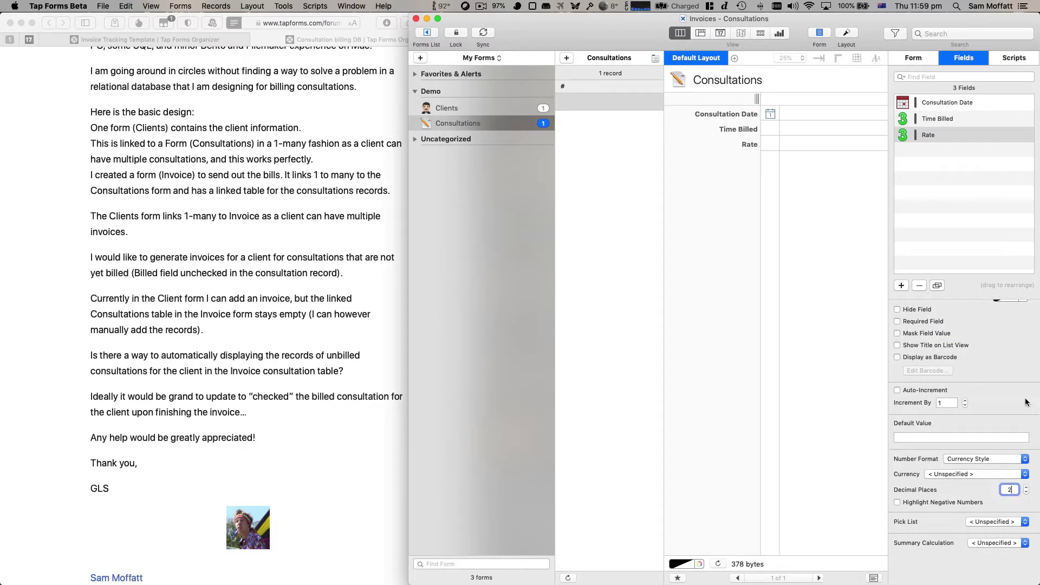
{"action": "key", "text": "Return"}
Step: Add a Calculation field titled Total Cost
{"action": "left_click", "coordinate": [900, 289]}
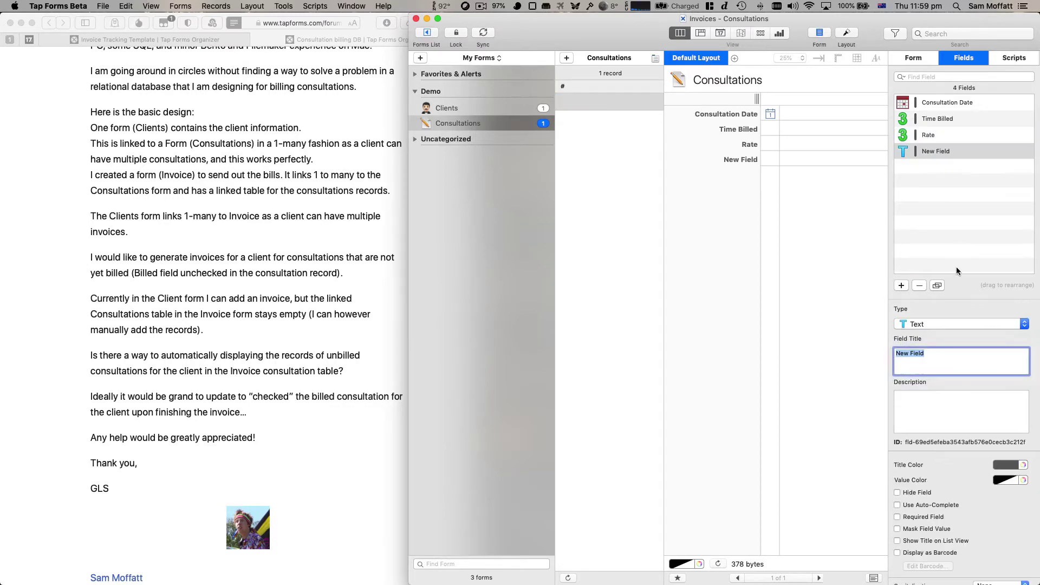
{"action": "left_click", "coordinate": [950, 323]}
{"action": "key", "text": "c"}
{"action": "key", "text": "Return"}
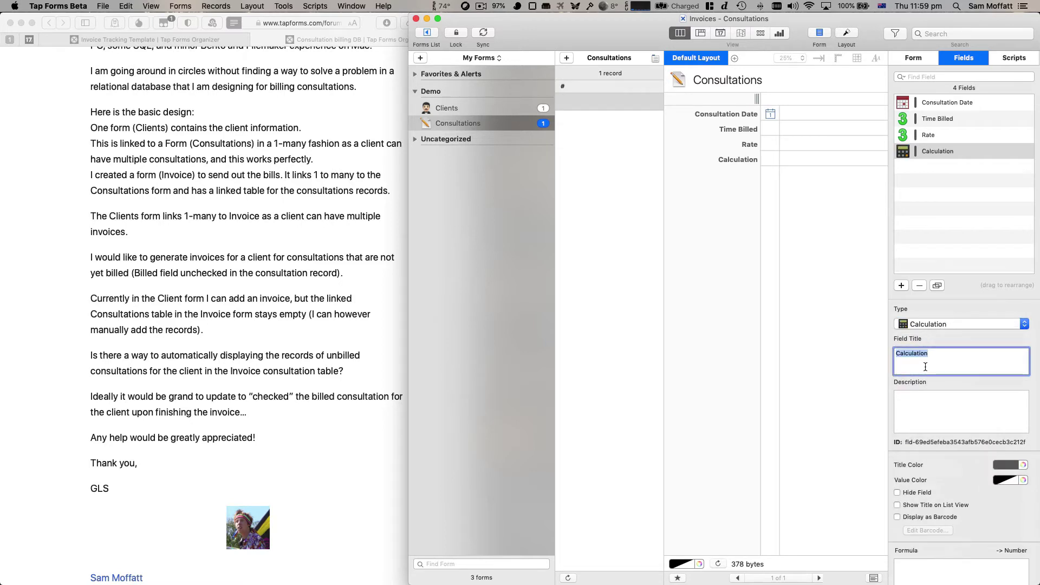
{"action": "type", "text": "Total Cost"}
{"action": "key", "text": "Return"}
{"action": "scroll", "coordinate": [920, 457], "scroll_direction": "down", "scroll_amount": 5}
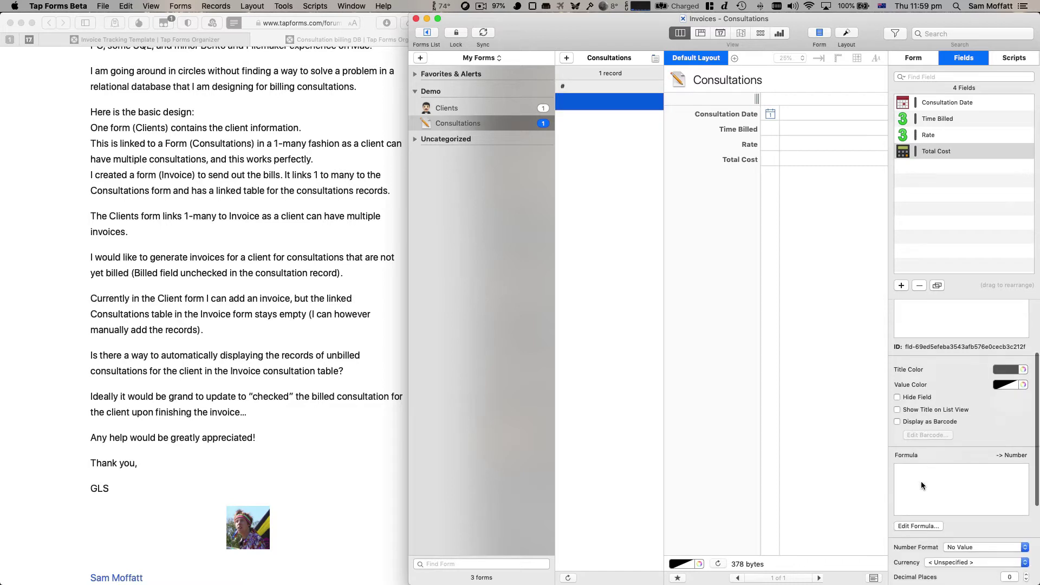
Step: Build the Total Cost formula 'Time Billed * Rate' from the field list and save it
{"action": "left_click", "coordinate": [921, 509]}
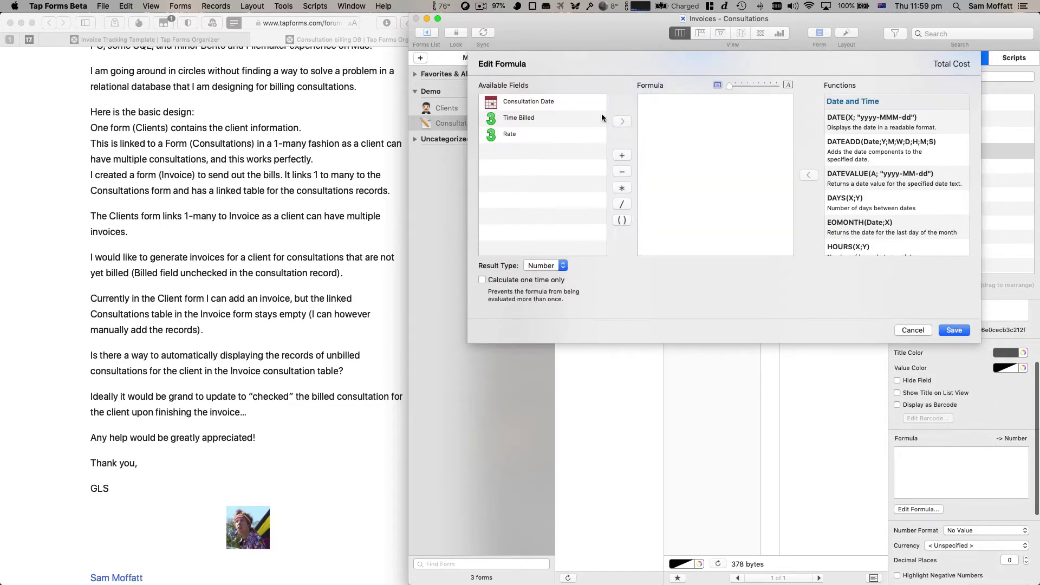
{"action": "left_click", "coordinate": [558, 123]}
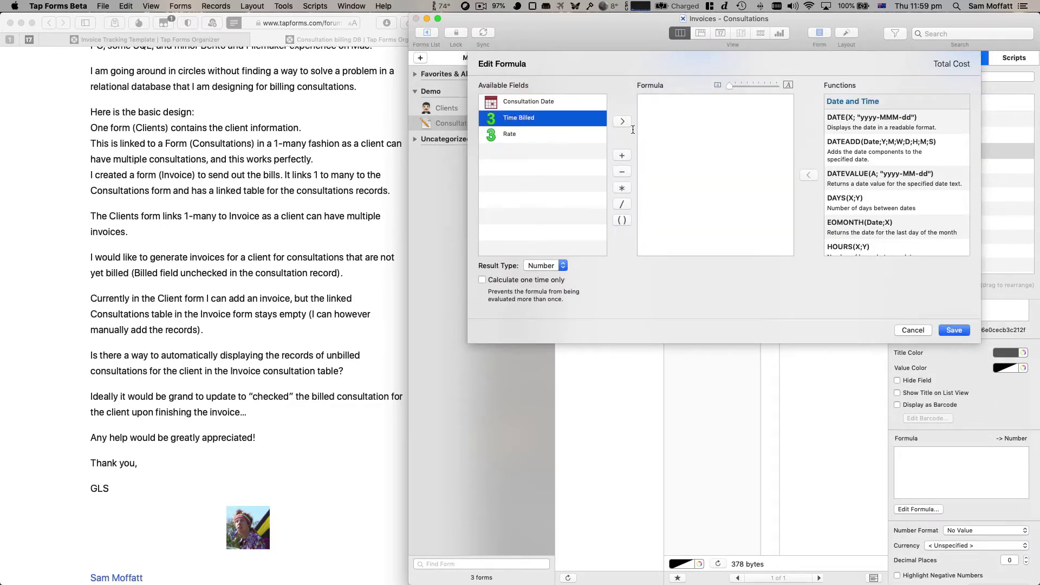
{"action": "double_click", "coordinate": [554, 118]}
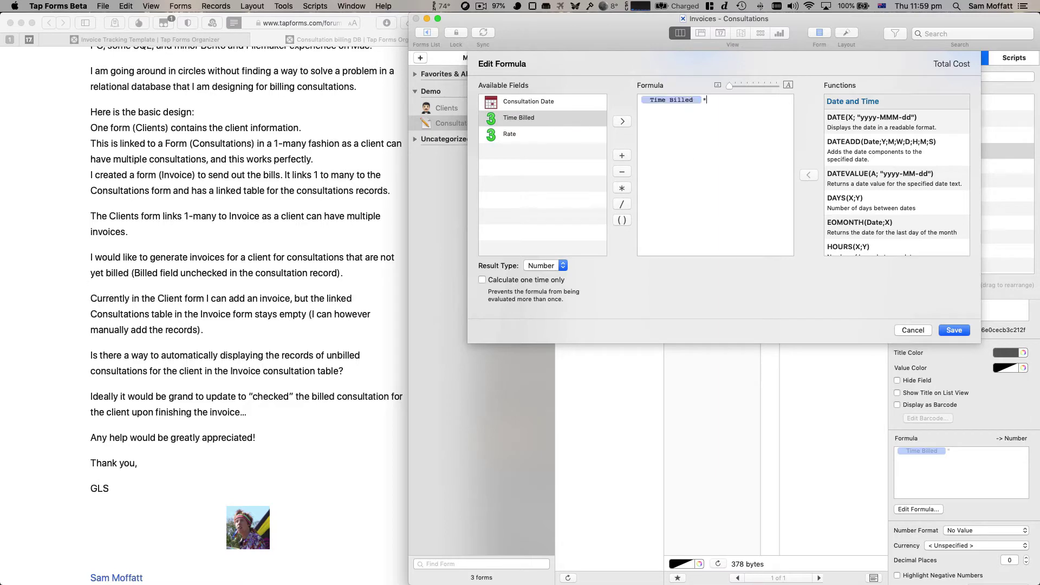
{"action": "type", "text": "*"}
{"action": "double_click", "coordinate": [525, 139]}
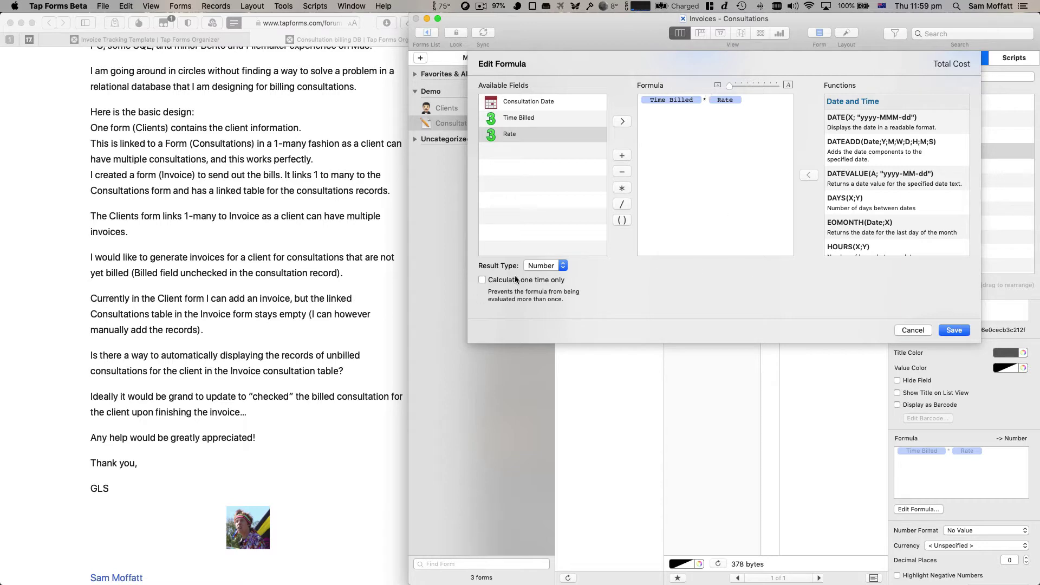
{"action": "left_click", "coordinate": [952, 330]}
Step: Format Total Cost as Currency Style with 2 decimal places
{"action": "scroll", "coordinate": [967, 484], "scroll_direction": "down", "scroll_amount": 4}
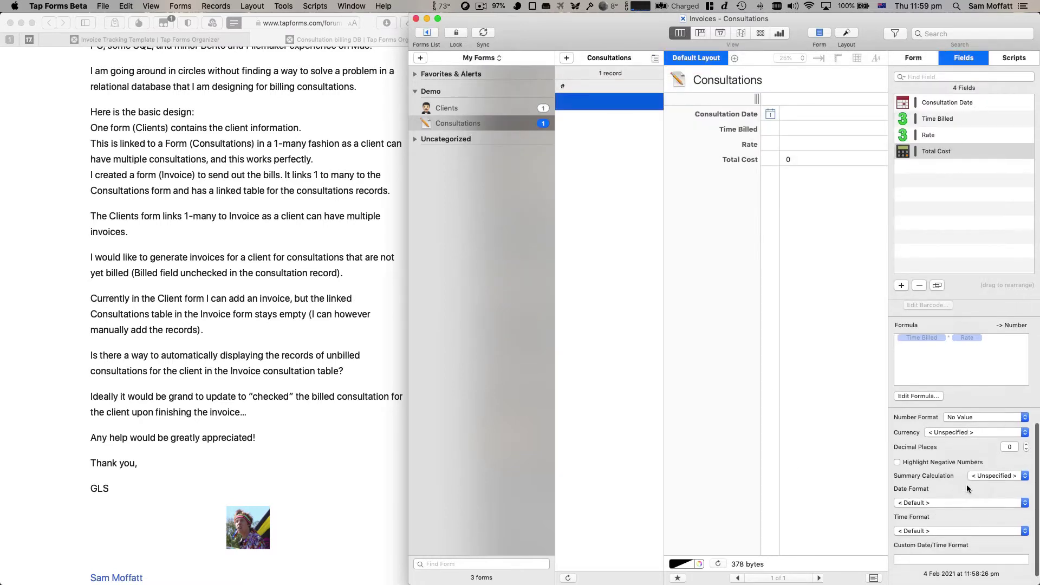
{"action": "left_click", "coordinate": [961, 421]}
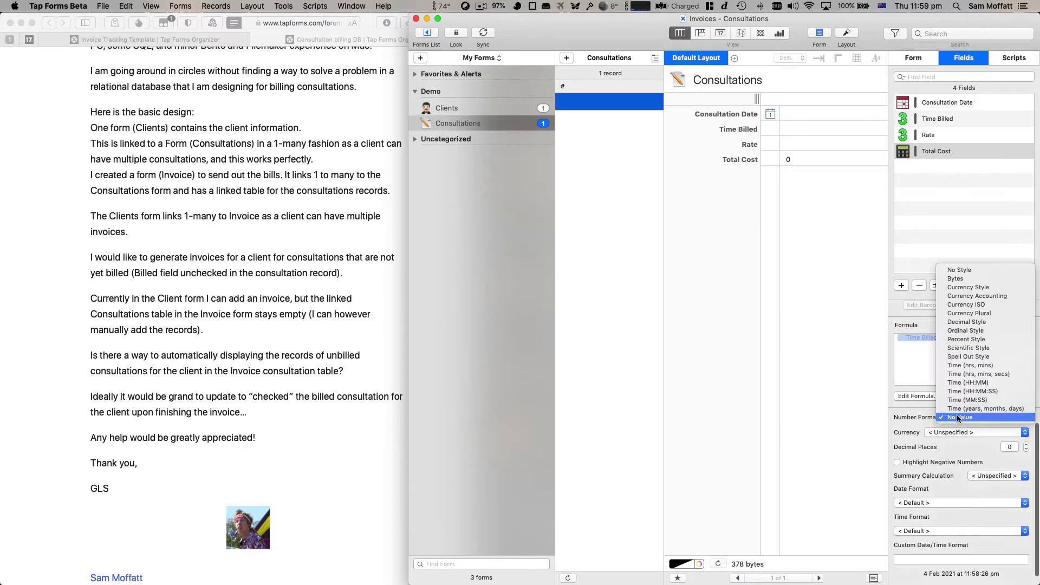
{"action": "left_click", "coordinate": [969, 287]}
{"action": "left_click", "coordinate": [1014, 451]}
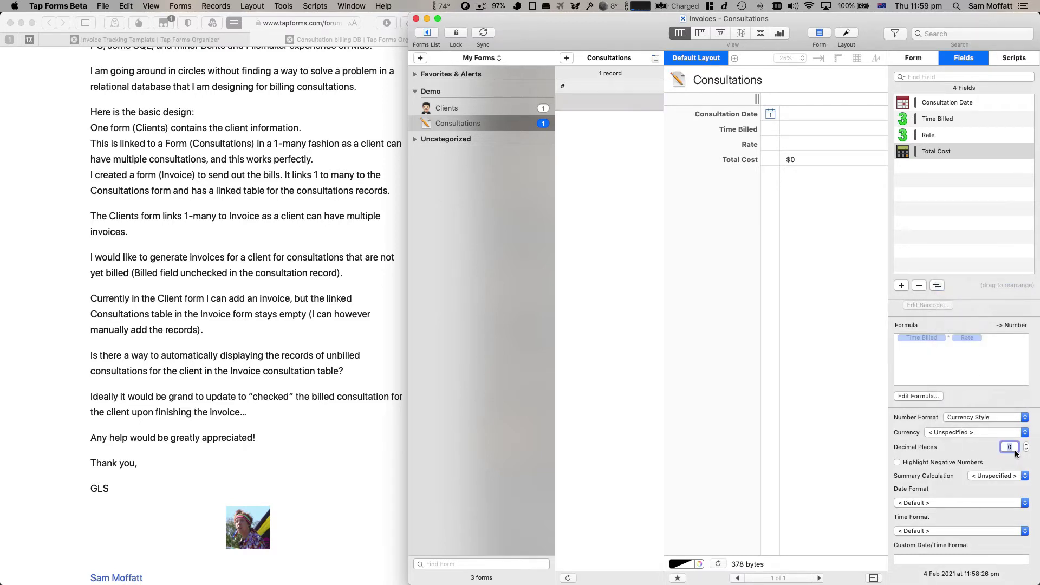
{"action": "key", "text": "BackSpace"}
{"action": "type", "text": "2"}
{"action": "key", "text": "Return"}
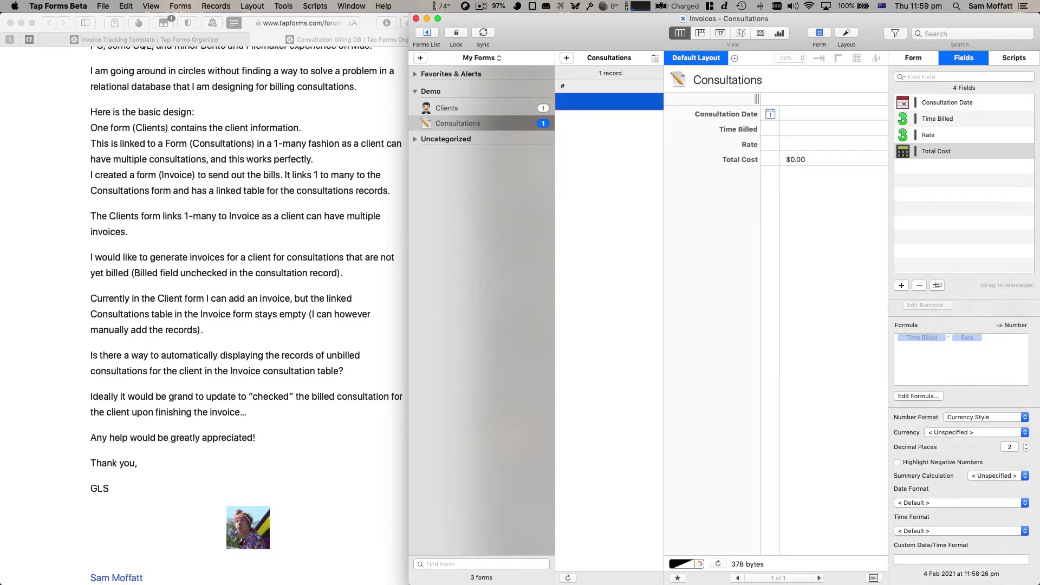
Step: Enter Time Billed 10 and Rate 12.5 in the record to test the calculation
{"action": "left_click", "coordinate": [785, 140]}
{"action": "left_click", "coordinate": [800, 128]}
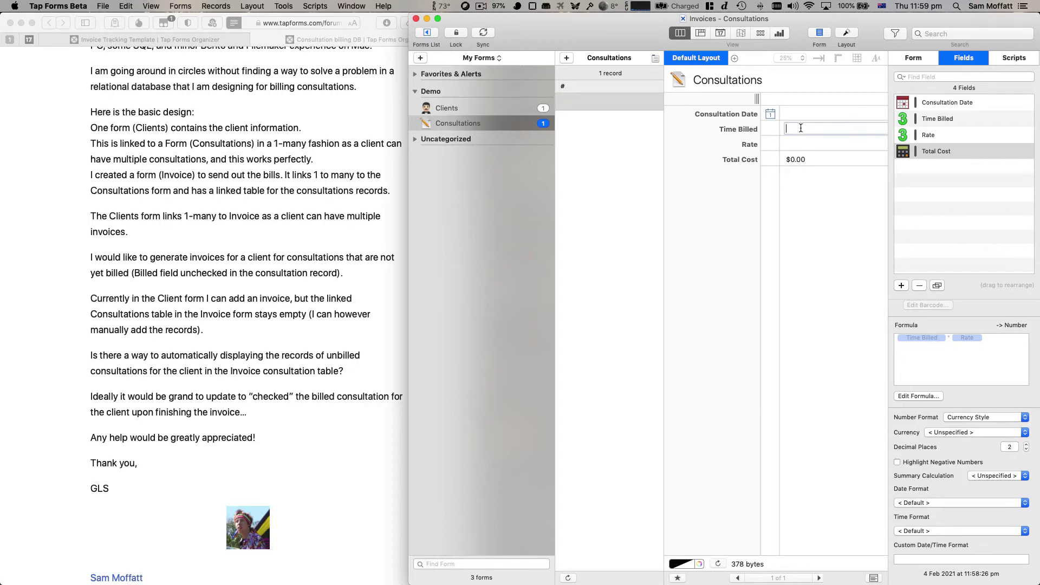
{"action": "type", "text": "10"}
{"action": "key", "text": "Tab"}
{"action": "type", "text": "12.5"}
{"action": "key", "text": "Return"}
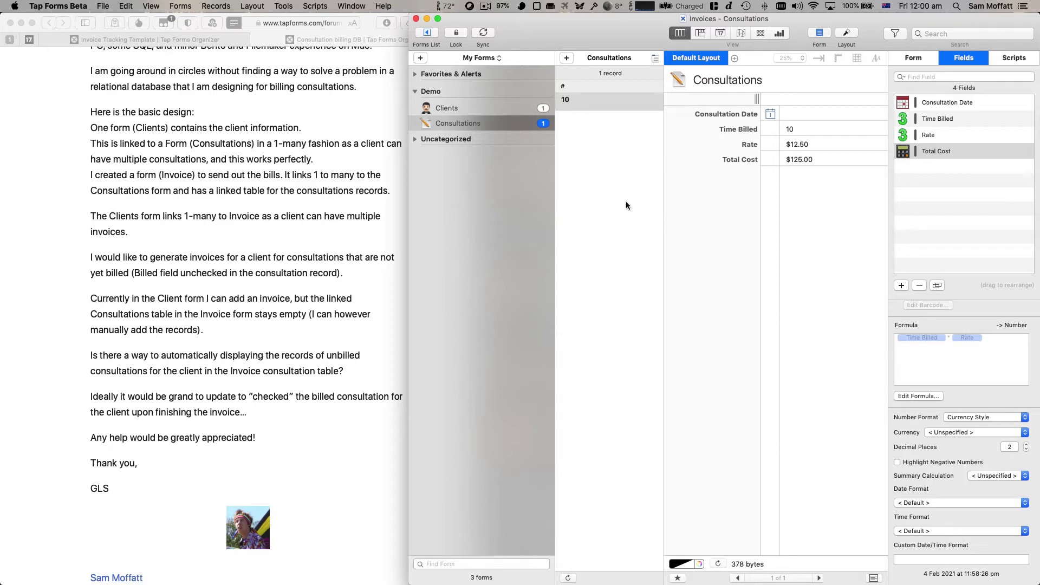
Step: Open the Clients form and inspect its existing Orders link field
{"action": "left_click", "coordinate": [446, 108]}
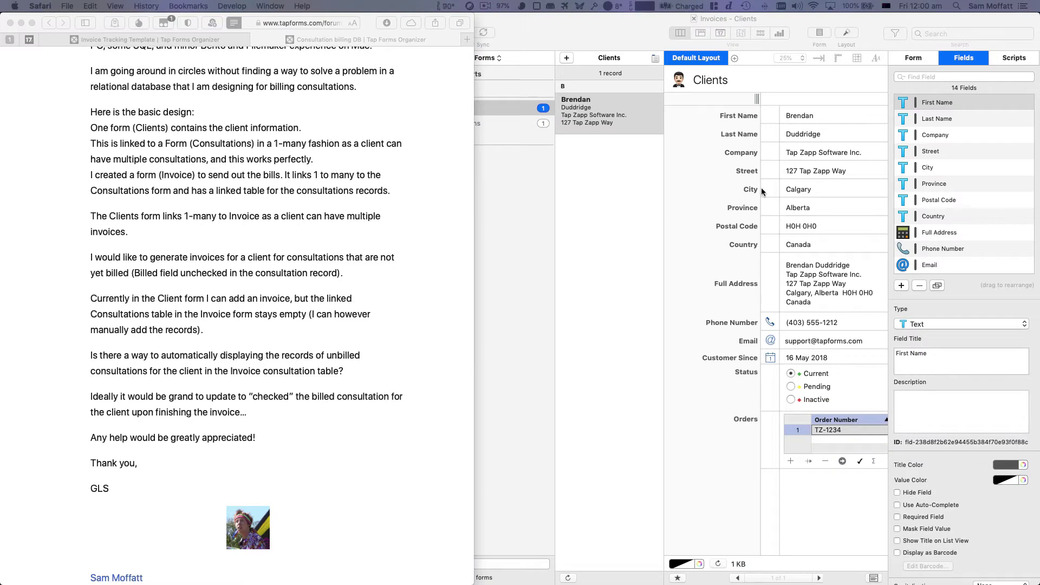
{"action": "left_click", "coordinate": [702, 195]}
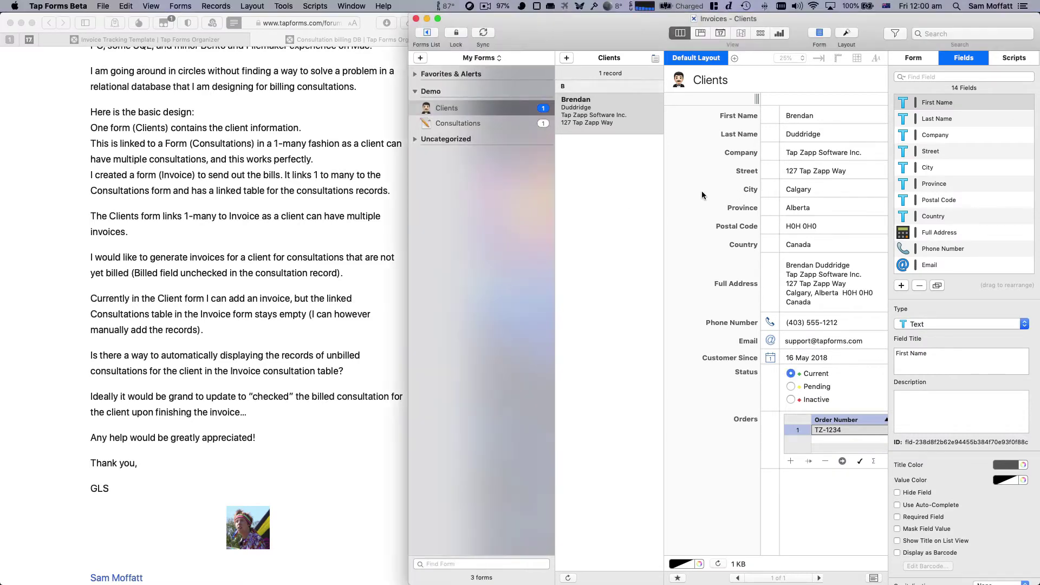
{"action": "scroll", "coordinate": [964, 152], "scroll_direction": "down", "scroll_amount": 3}
{"action": "left_click", "coordinate": [915, 266]}
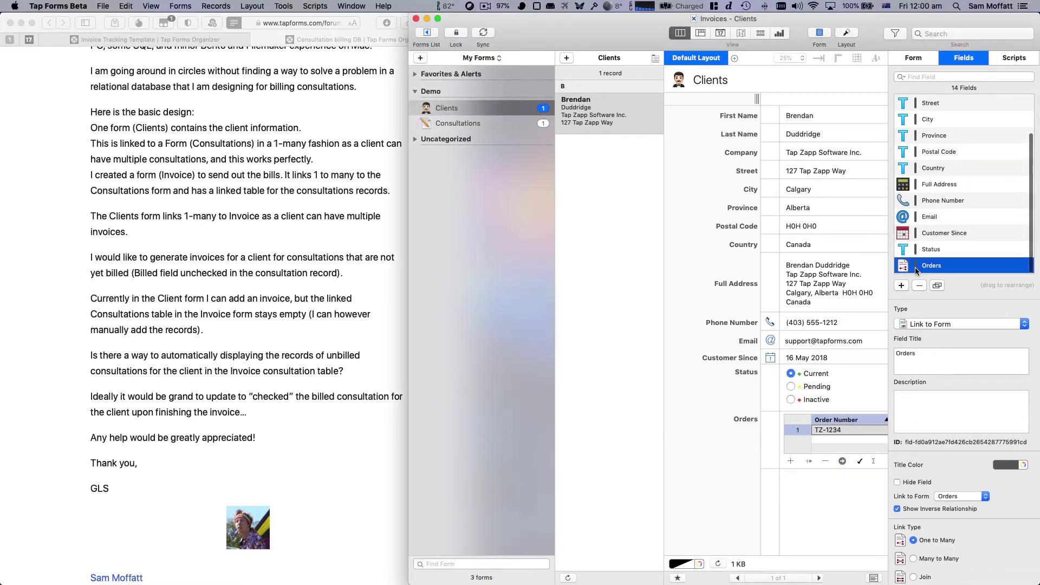
Step: Add a Link to Form field to Consultations with Show Inverse Relationship ticked
{"action": "left_click", "coordinate": [901, 286]}
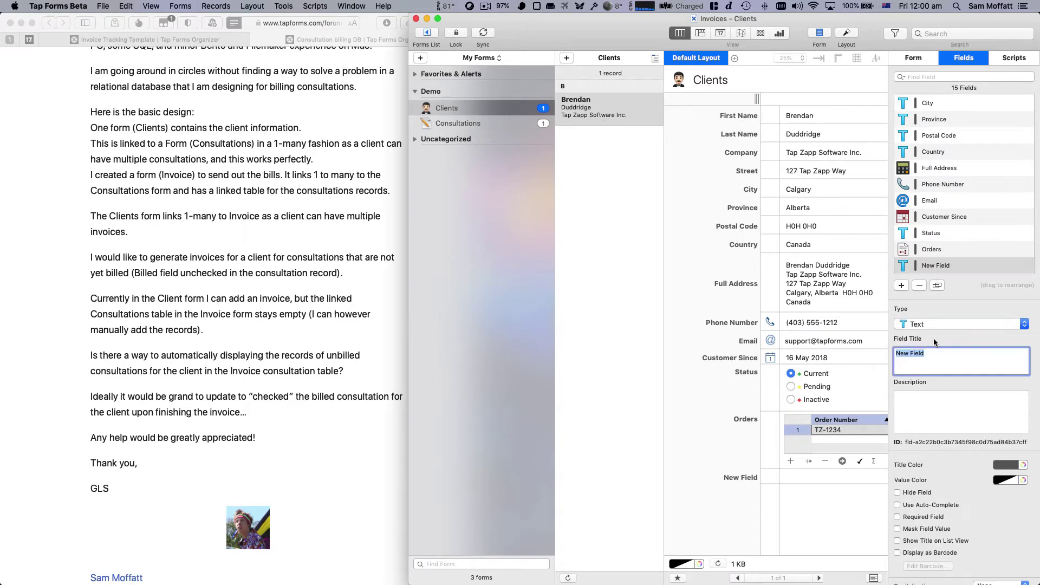
{"action": "left_click", "coordinate": [930, 325]}
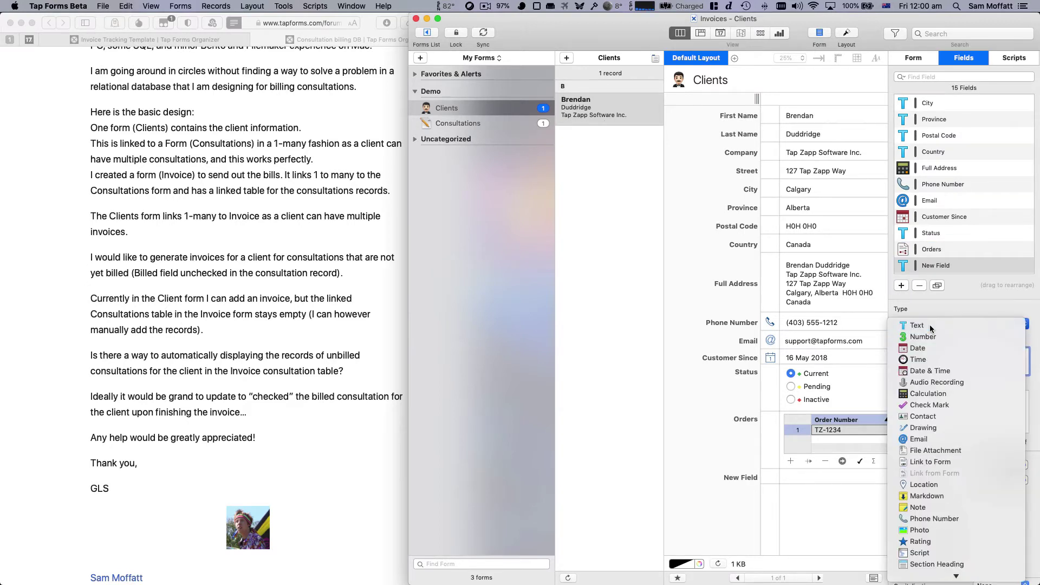
{"action": "left_click", "coordinate": [930, 461]}
{"action": "left_click", "coordinate": [958, 496]}
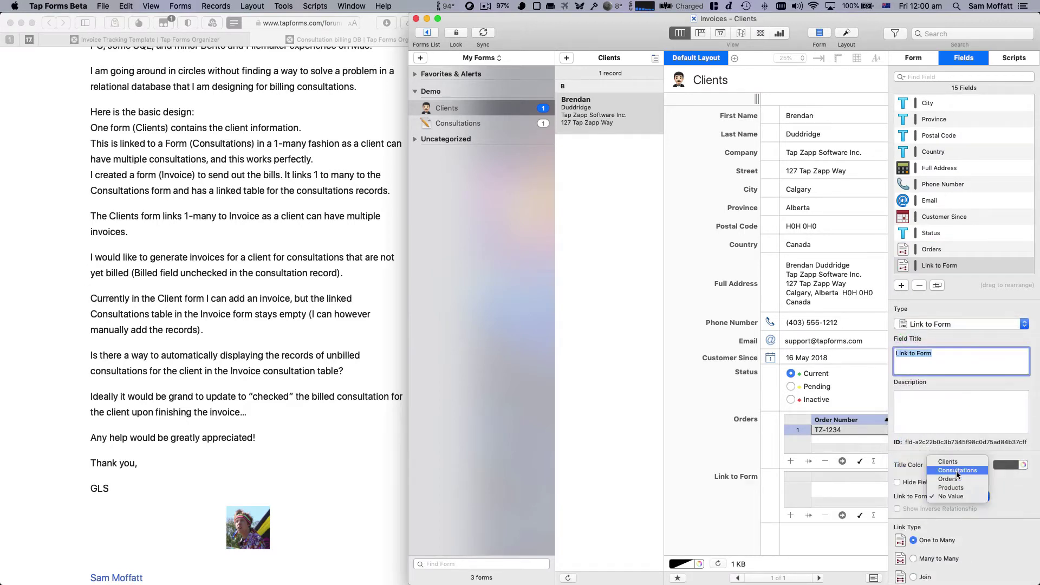
{"action": "left_click", "coordinate": [959, 474]}
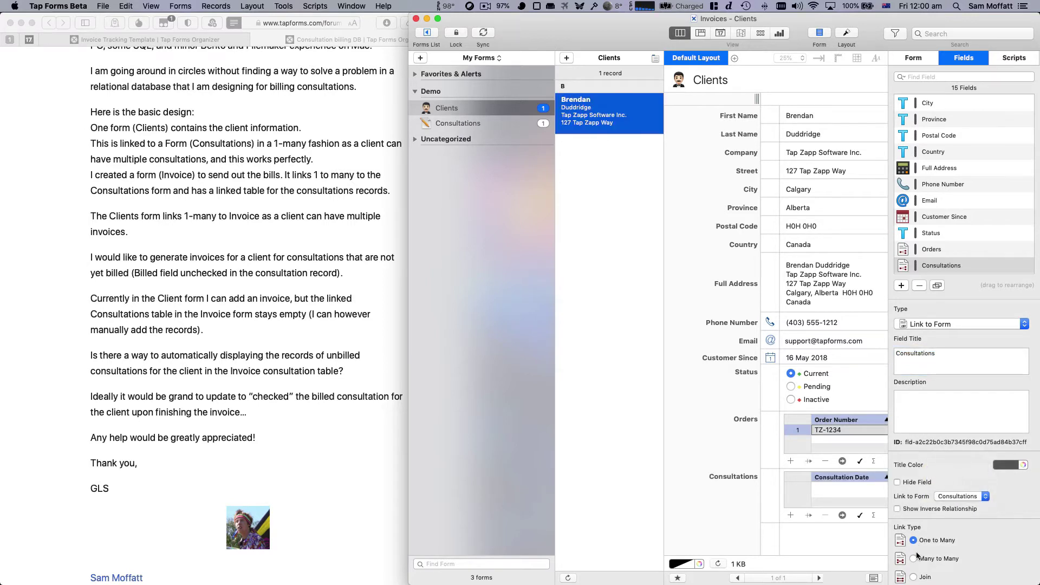
{"action": "left_click", "coordinate": [908, 510]}
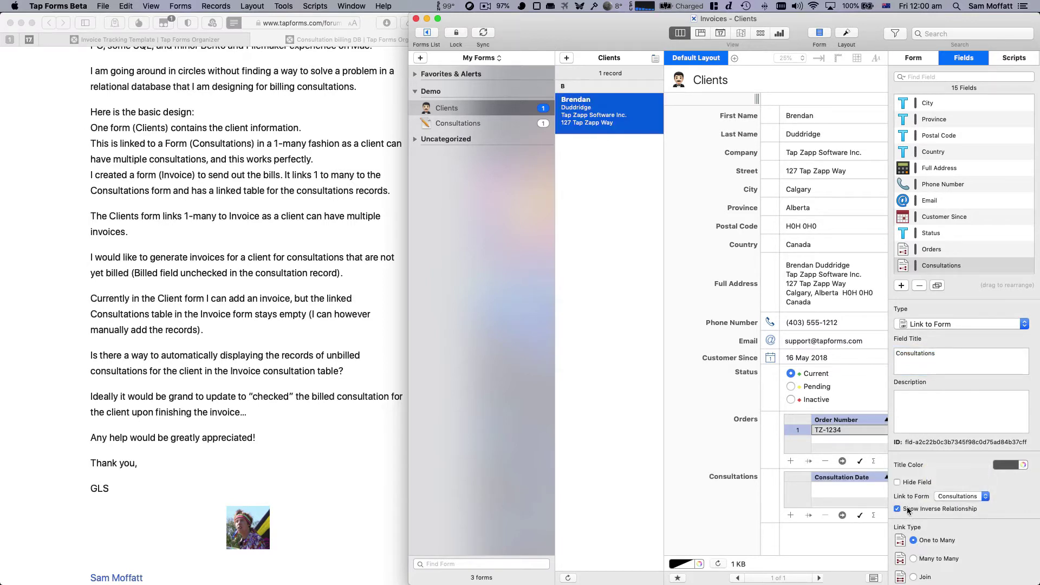
Step: Add a Subject field below Consultation Date on the Consultations form
{"action": "left_click", "coordinate": [531, 124]}
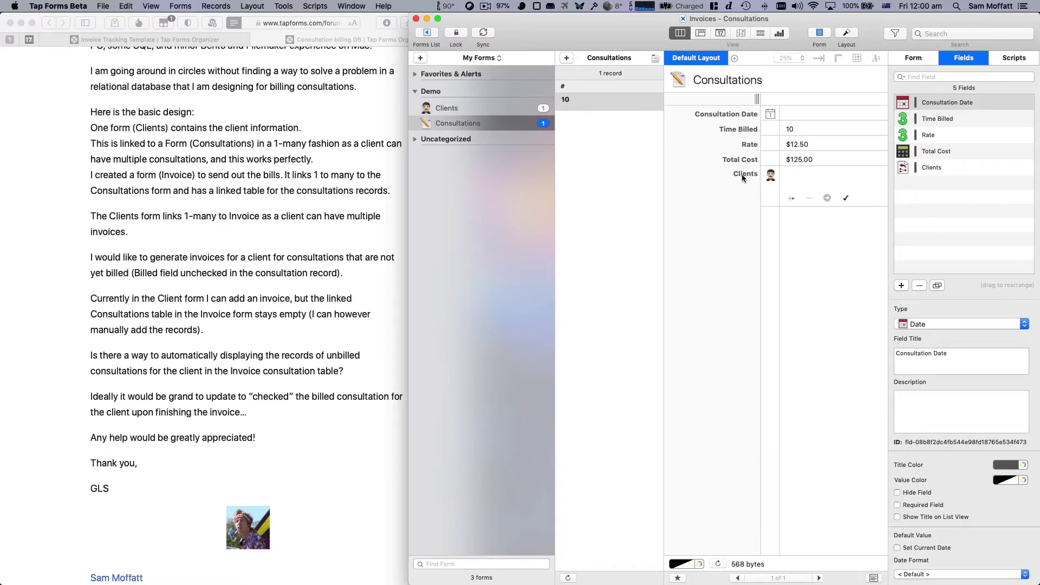
{"action": "left_click", "coordinate": [924, 168]}
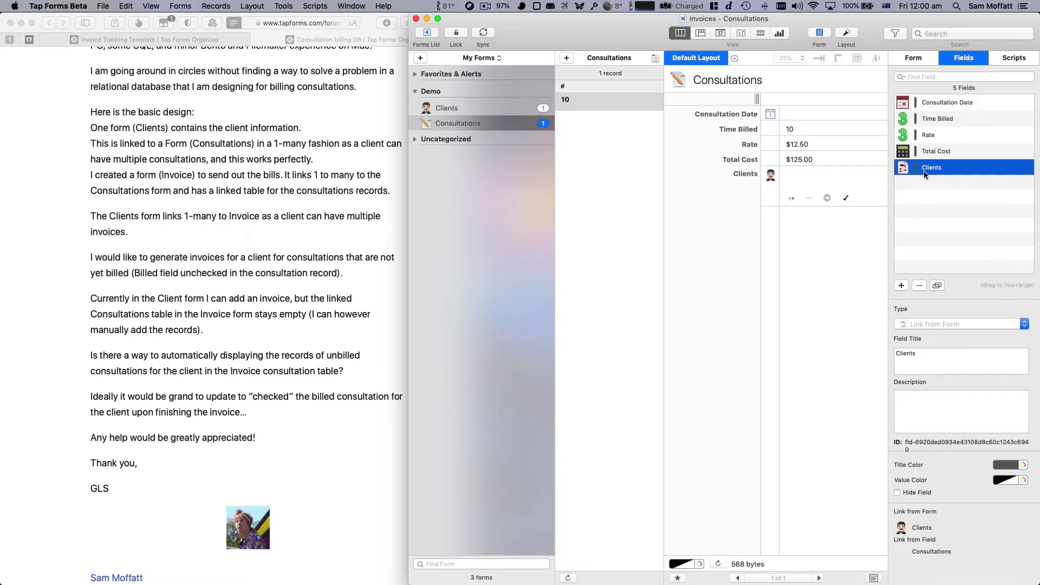
{"action": "left_click", "coordinate": [947, 103]}
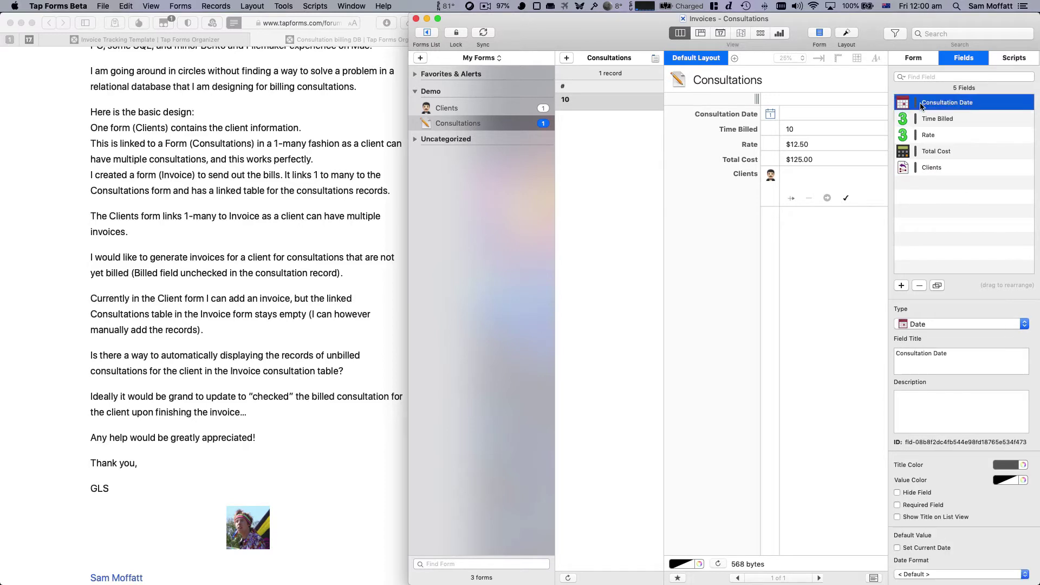
{"action": "left_click", "coordinate": [901, 285]}
{"action": "type", "text": "Subject"}
{"action": "key", "text": "Return"}
Step: Add a note-type Notes field and move Consultation Date below Subject
{"action": "left_click", "coordinate": [901, 285]}
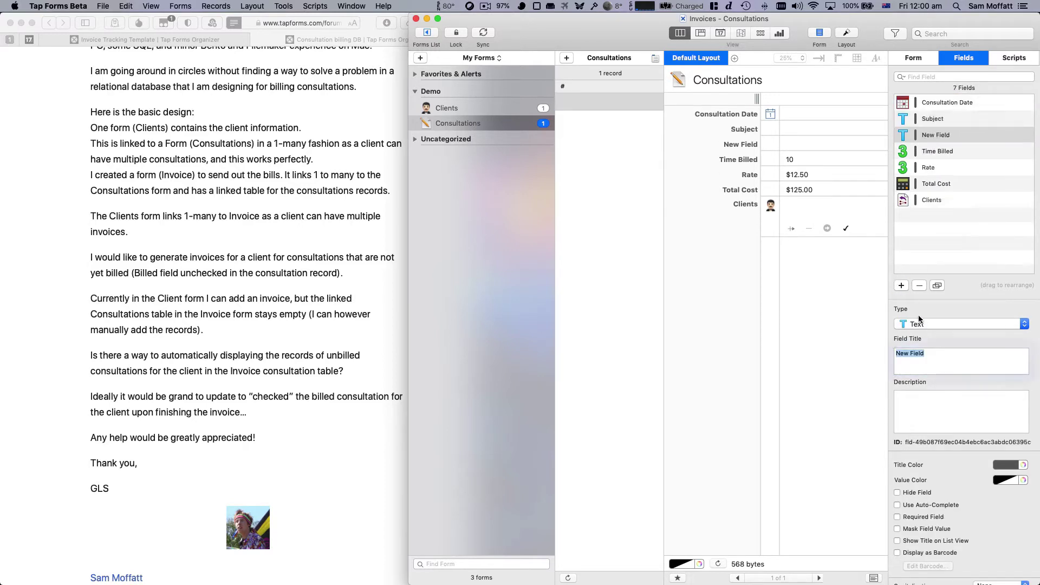
{"action": "type", "text": "Notes"}
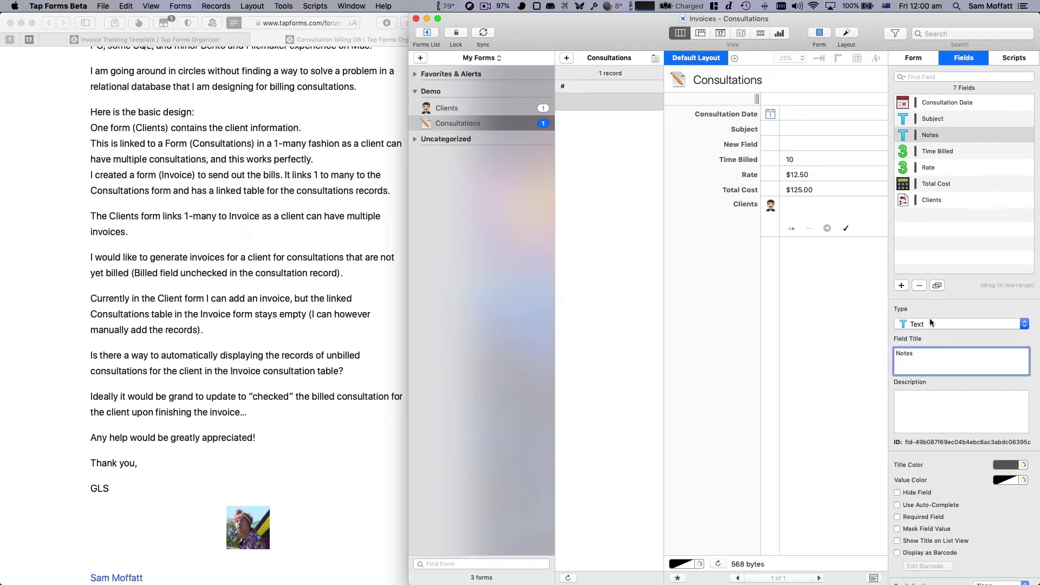
{"action": "left_click", "coordinate": [930, 323]}
{"action": "left_click", "coordinate": [941, 509]}
{"action": "left_click", "coordinate": [584, 203]}
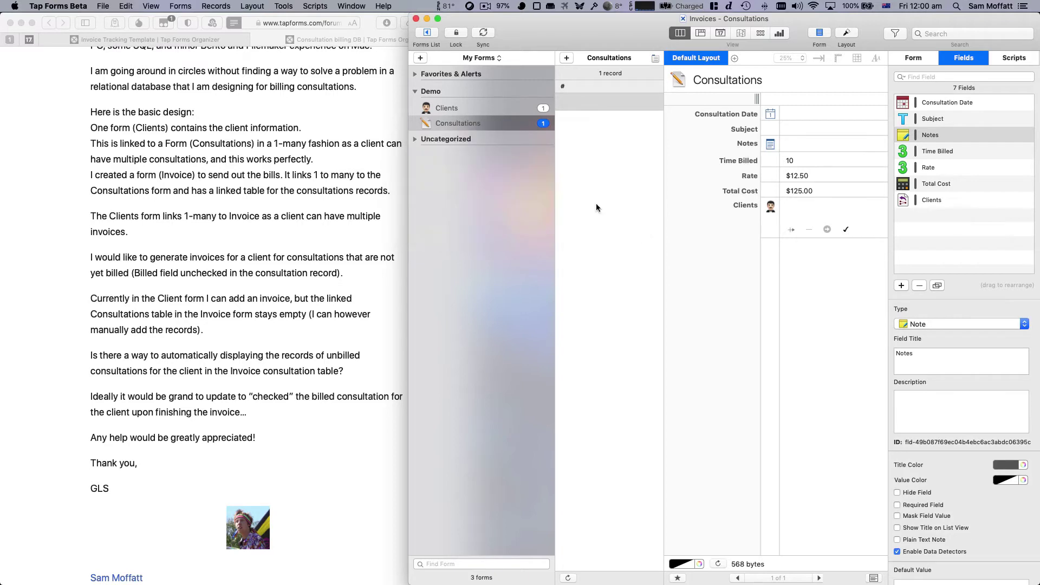
{"action": "left_click", "coordinate": [940, 120]}
{"action": "left_click", "coordinate": [923, 104]}
{"action": "left_click_drag", "start_coordinate": [923, 104], "coordinate": [921, 132]}
Step: Enter subject 'Video Editing' dated 5 Feb 2021, and make the date default to today
{"action": "left_click", "coordinate": [801, 115]}
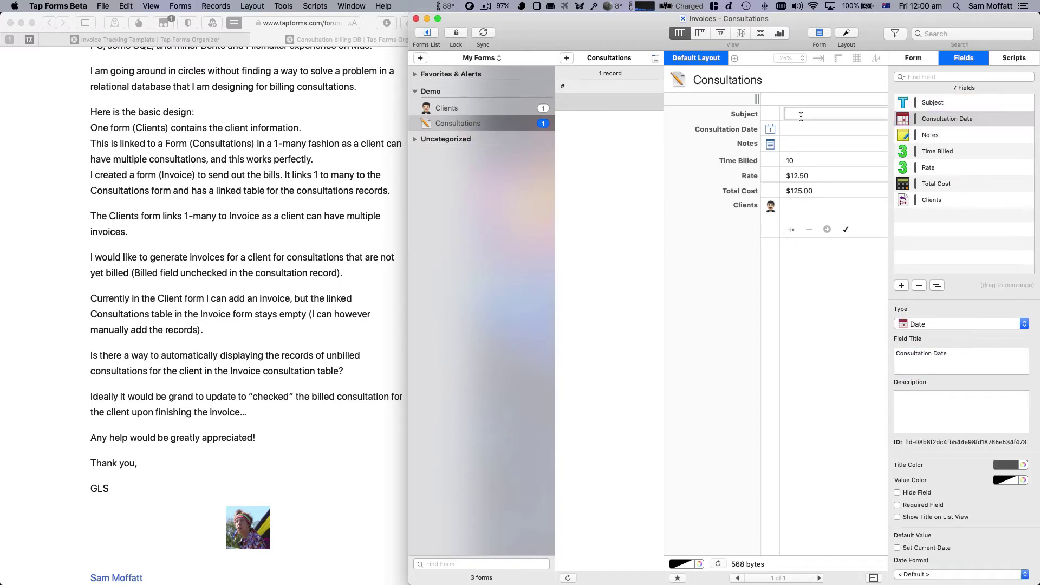
{"action": "type", "text": "Video Editing"}
{"action": "key", "text": "Return"}
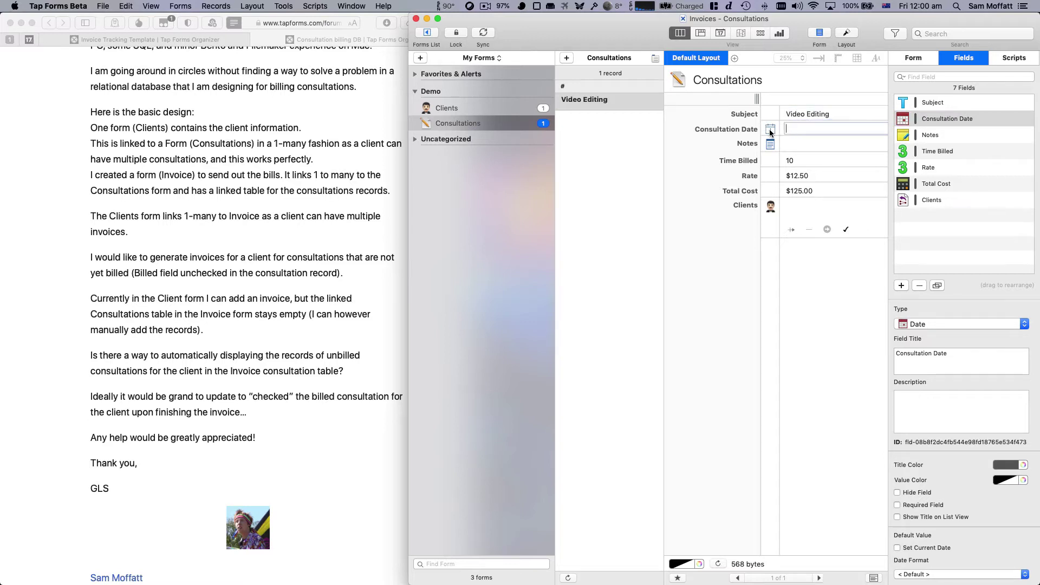
{"action": "left_click", "coordinate": [770, 130]}
{"action": "left_click", "coordinate": [826, 70]}
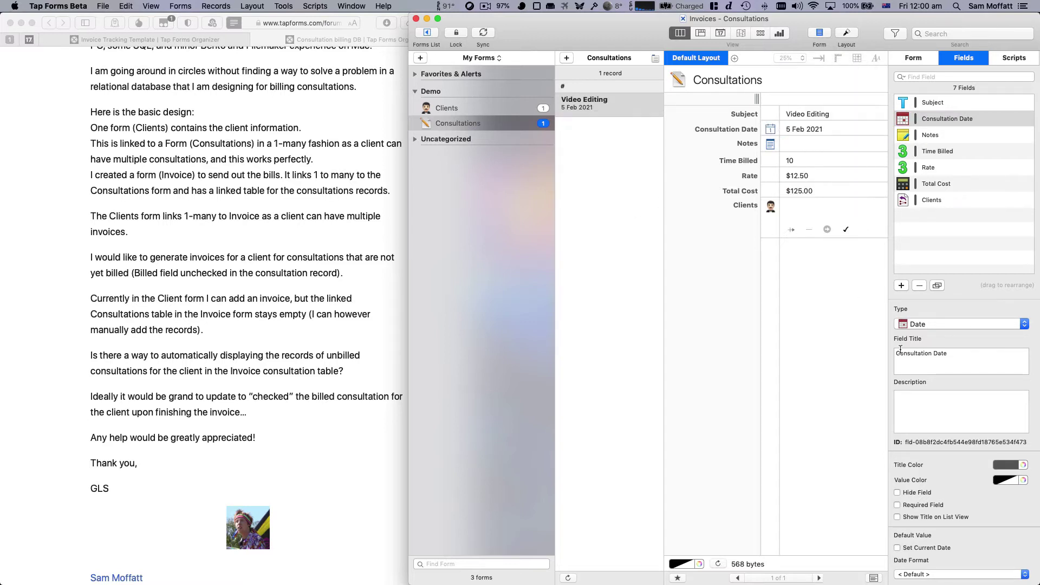
{"action": "left_click", "coordinate": [941, 119]}
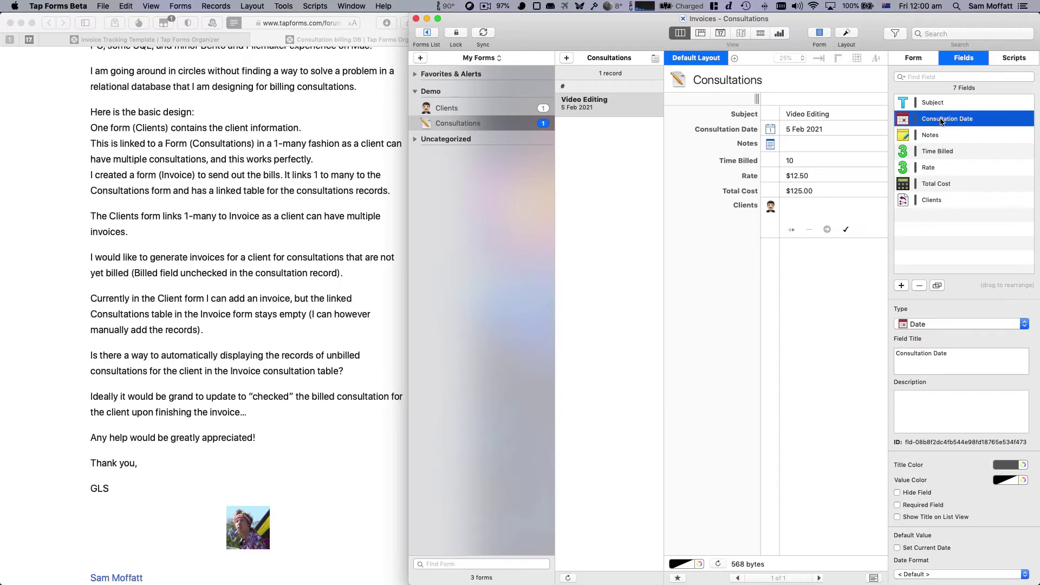
{"action": "scroll", "coordinate": [915, 506], "scroll_direction": "down", "scroll_amount": 3}
{"action": "left_click", "coordinate": [917, 493]}
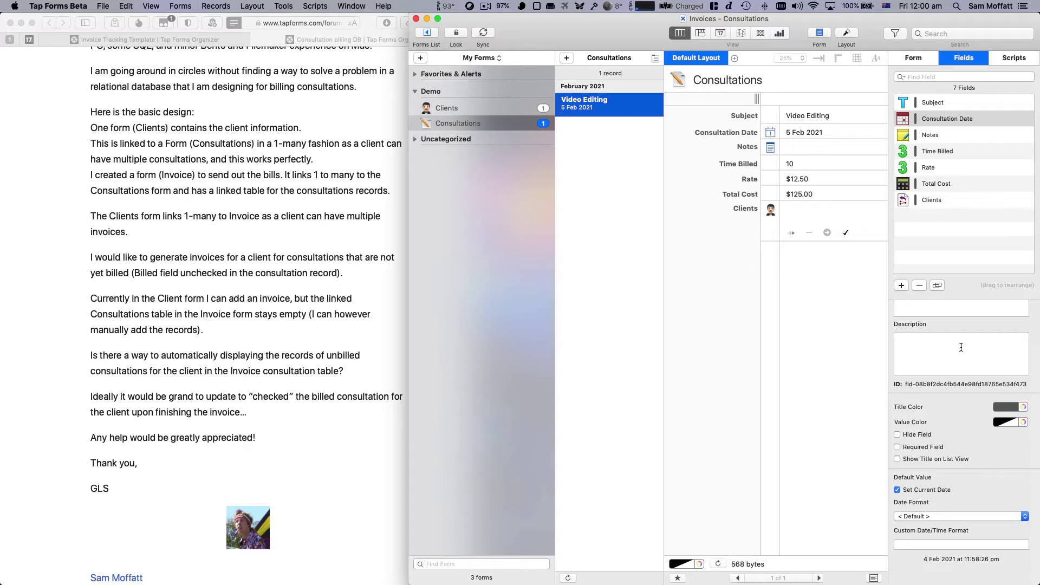
Step: Link the consultation to the only client in the Clients list
{"action": "left_click", "coordinate": [845, 234]}
{"action": "left_click", "coordinate": [926, 179]}
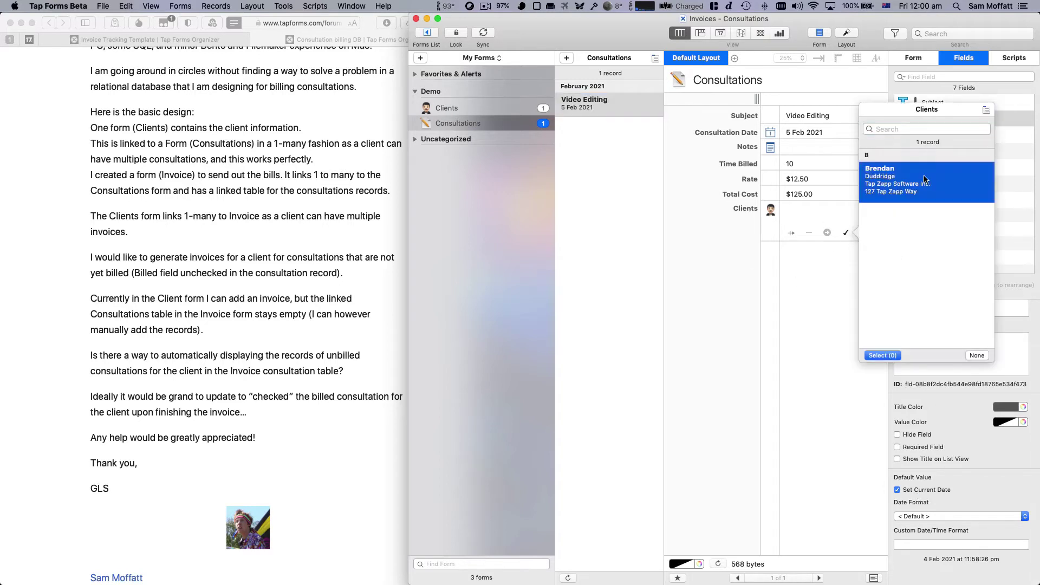
{"action": "double_click", "coordinate": [915, 187]}
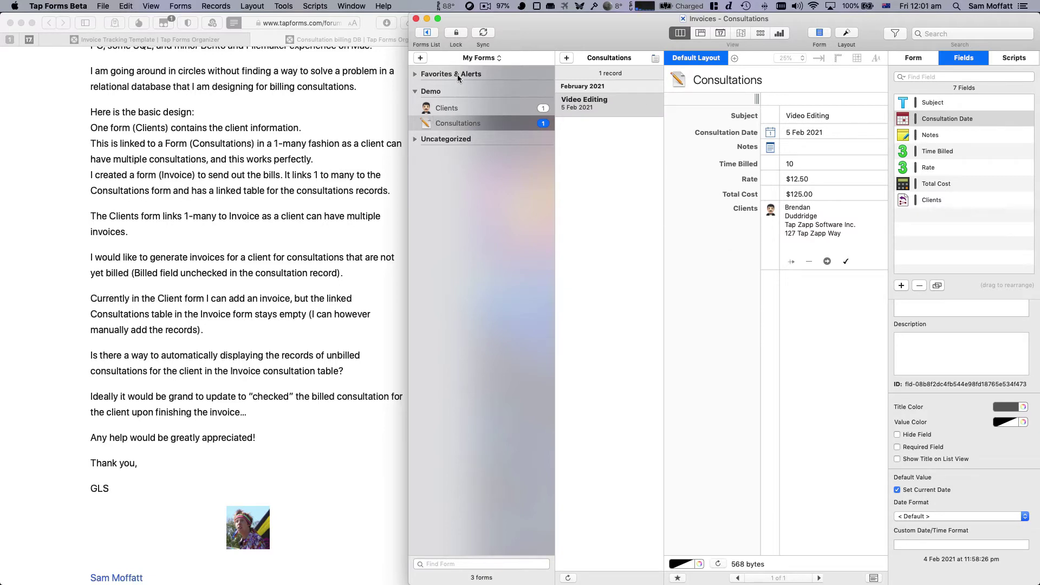
{"action": "left_click", "coordinate": [214, 174]}
Step: Read through the forum reply and scroll across its Import_Consultations script code
{"action": "key", "text": "super+Tab"}
{"action": "left_click", "coordinate": [197, 160]}
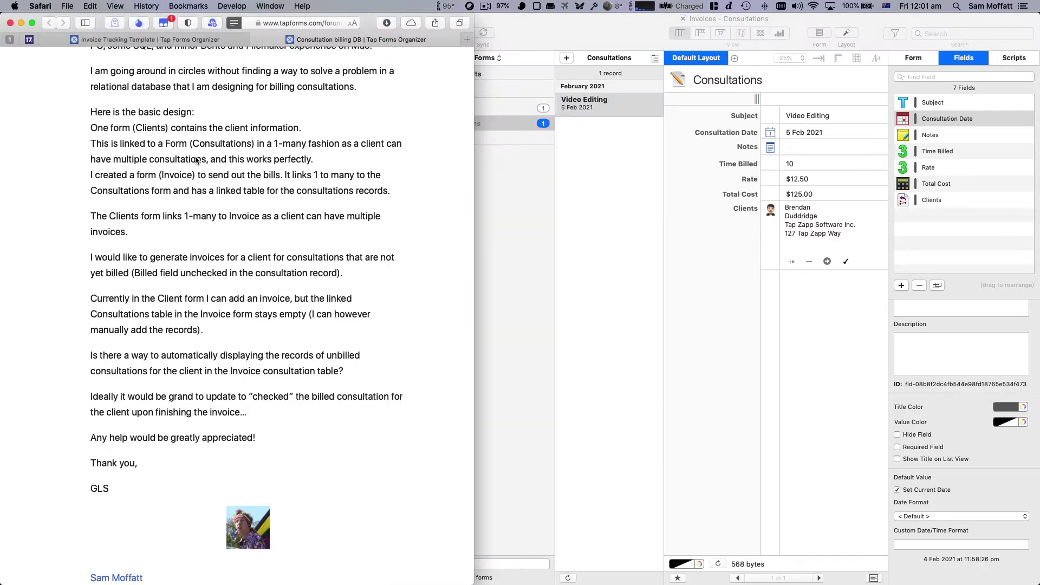
{"action": "double_click", "coordinate": [220, 149]}
{"action": "left_click", "coordinate": [664, 359]}
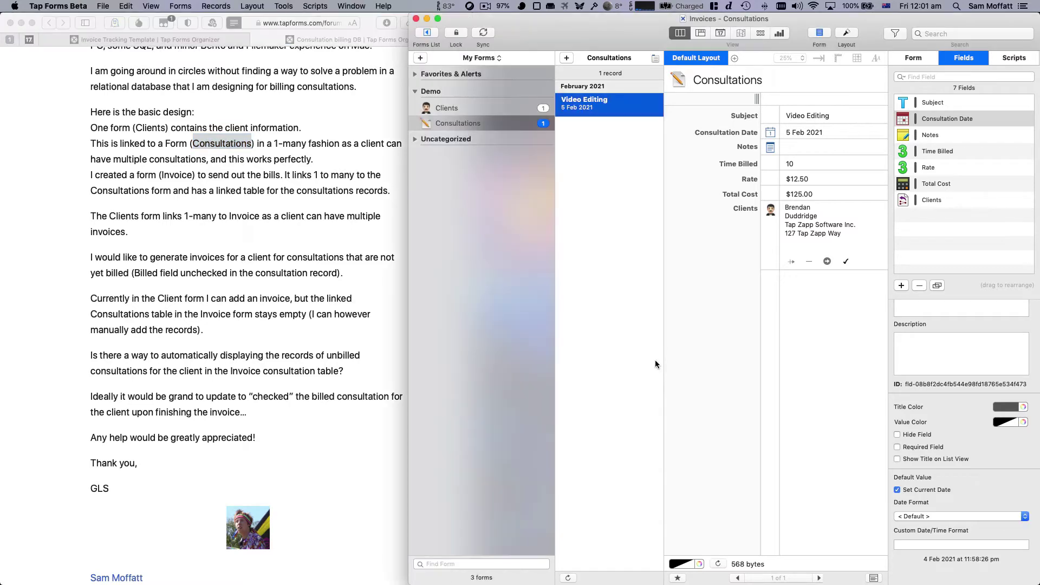
{"action": "left_click", "coordinate": [273, 401]}
{"action": "double_click", "coordinate": [273, 401]}
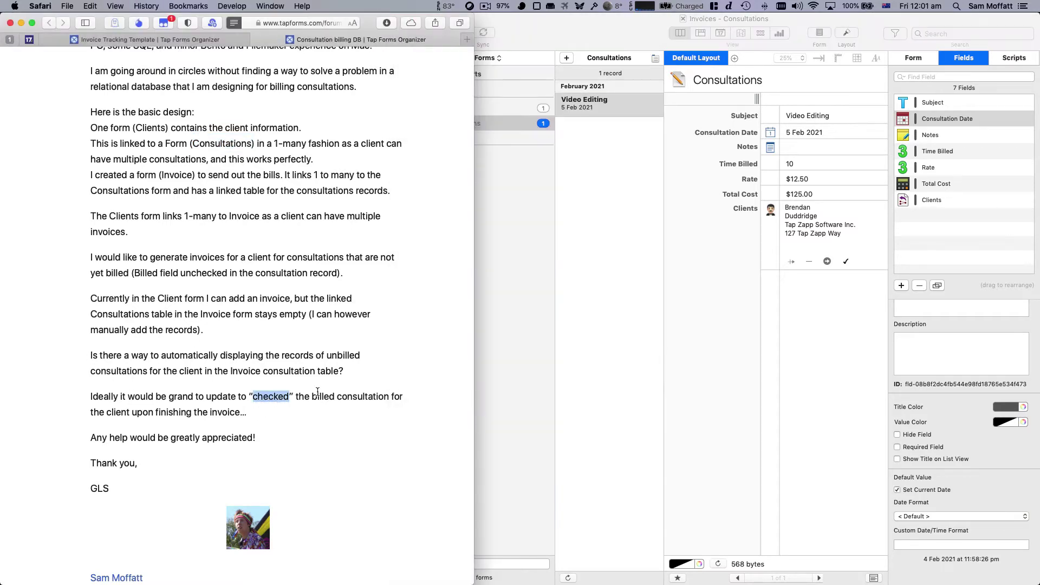
{"action": "scroll", "coordinate": [340, 395], "scroll_direction": "down", "scroll_amount": 10}
{"action": "scroll", "coordinate": [338, 403], "scroll_direction": "up", "scroll_amount": 3}
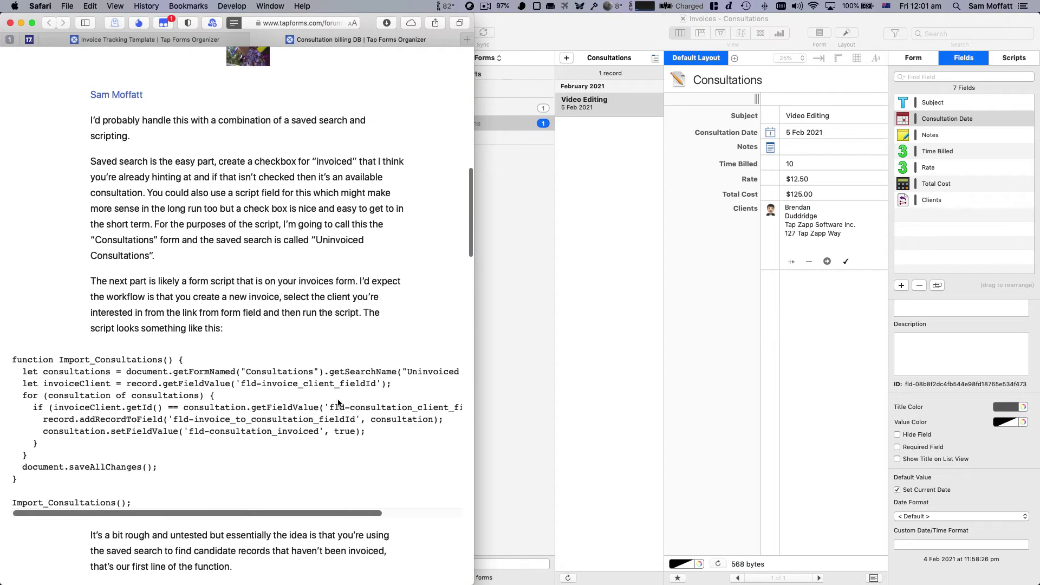
{"action": "scroll", "coordinate": [338, 403], "scroll_direction": "right", "scroll_amount": 5}
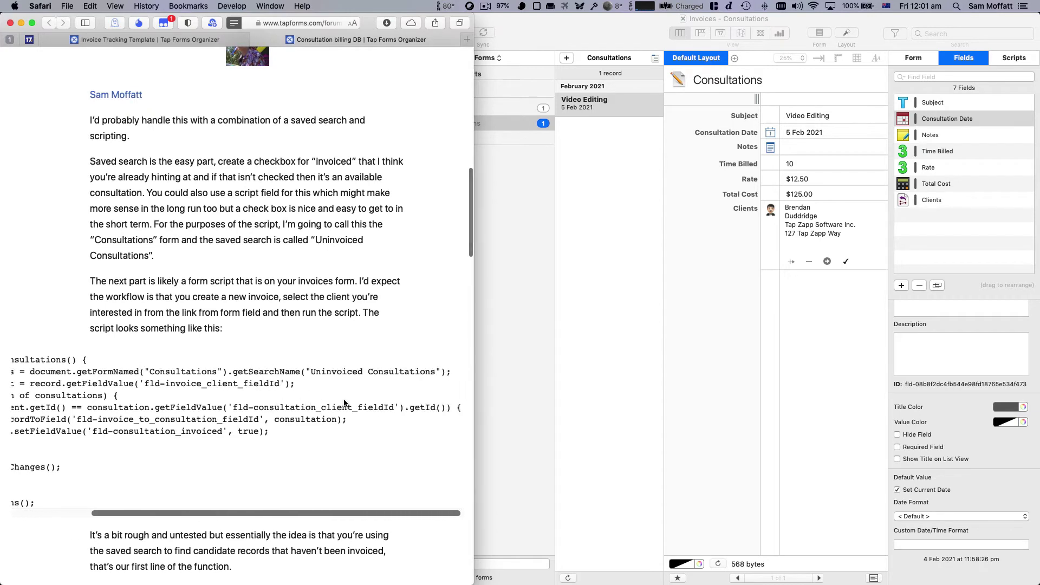
{"action": "scroll", "coordinate": [344, 403], "scroll_direction": "left", "scroll_amount": 5}
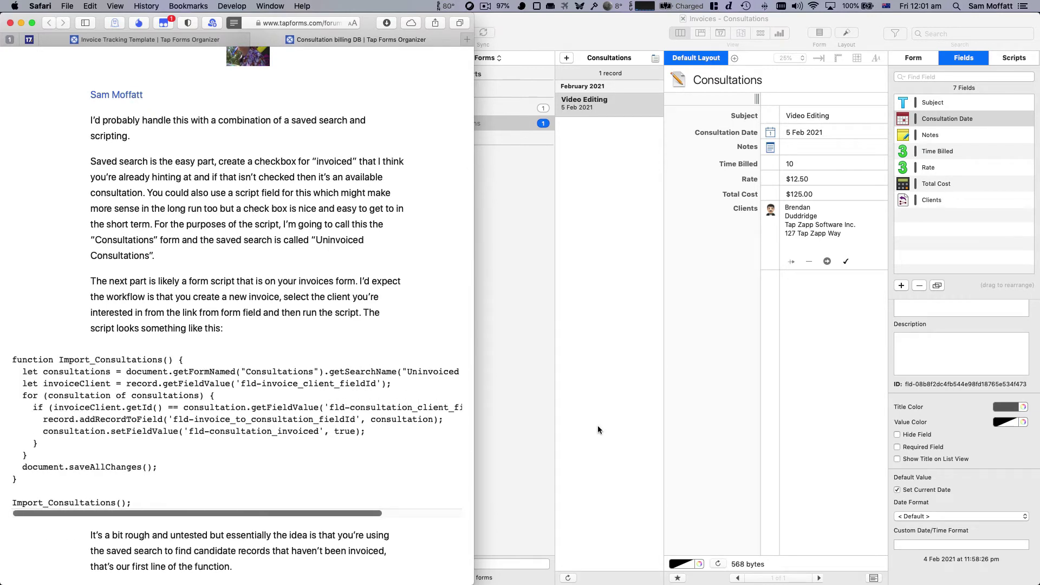
Step: Add a Check Mark field titled 'Consultation Invoiced', correcting the 'Invoices' typo
{"action": "left_click", "coordinate": [835, 348]}
{"action": "left_click", "coordinate": [910, 200]}
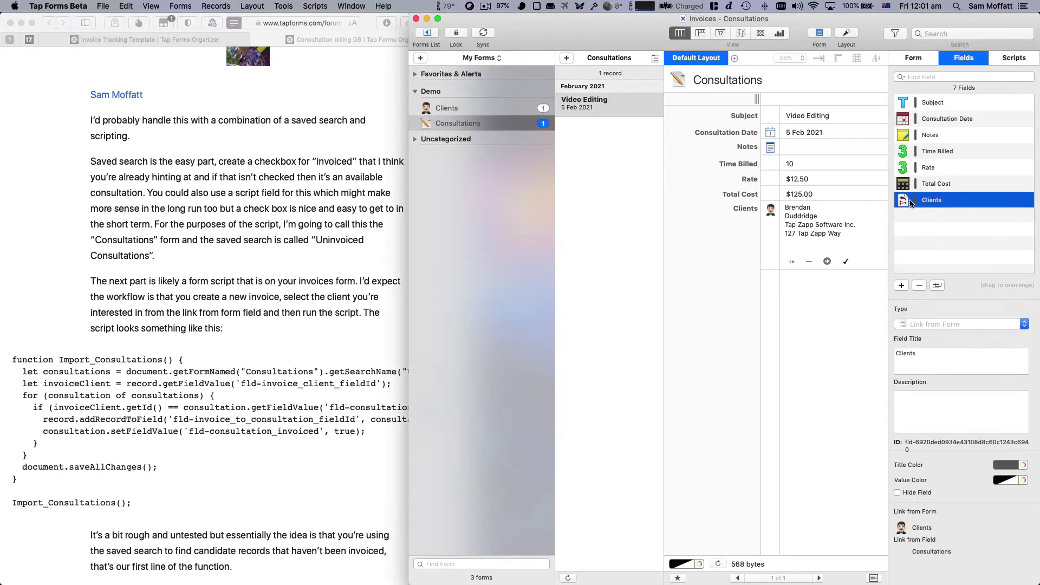
{"action": "left_click", "coordinate": [902, 286]}
{"action": "left_click", "coordinate": [947, 324]}
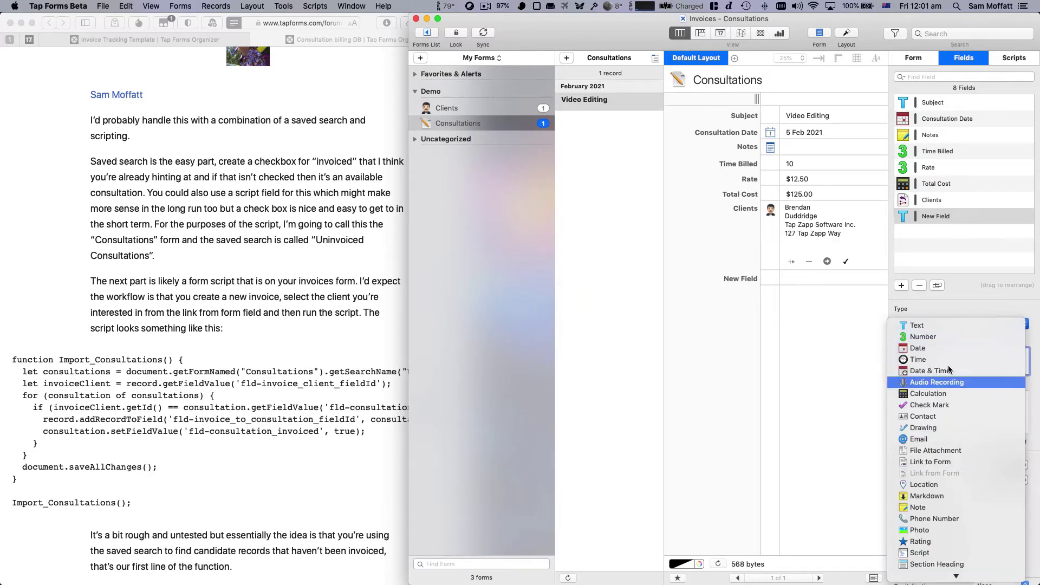
{"action": "left_click", "coordinate": [944, 406]}
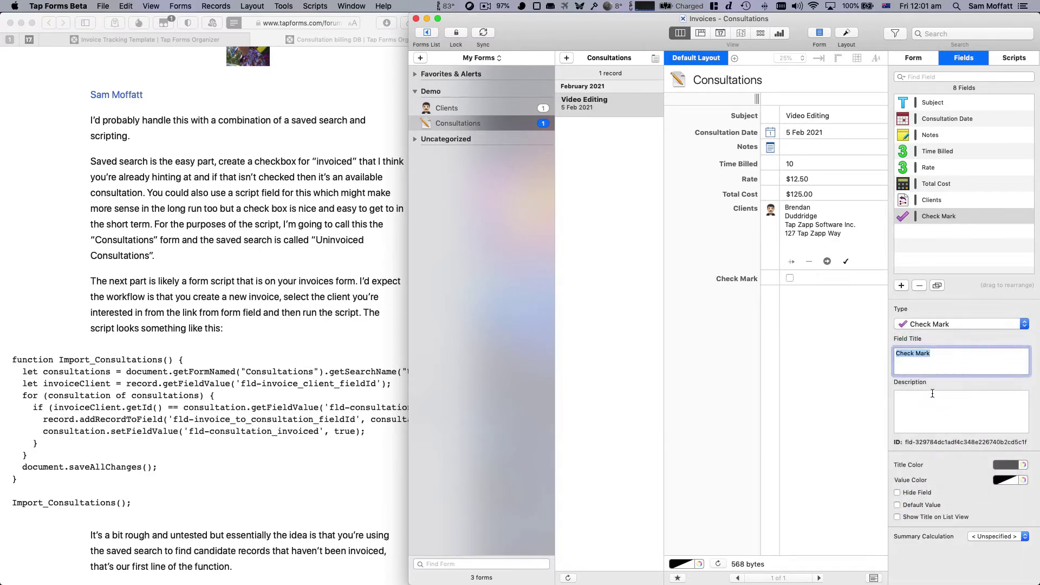
{"action": "type", "text": "Consultation Invoices"}
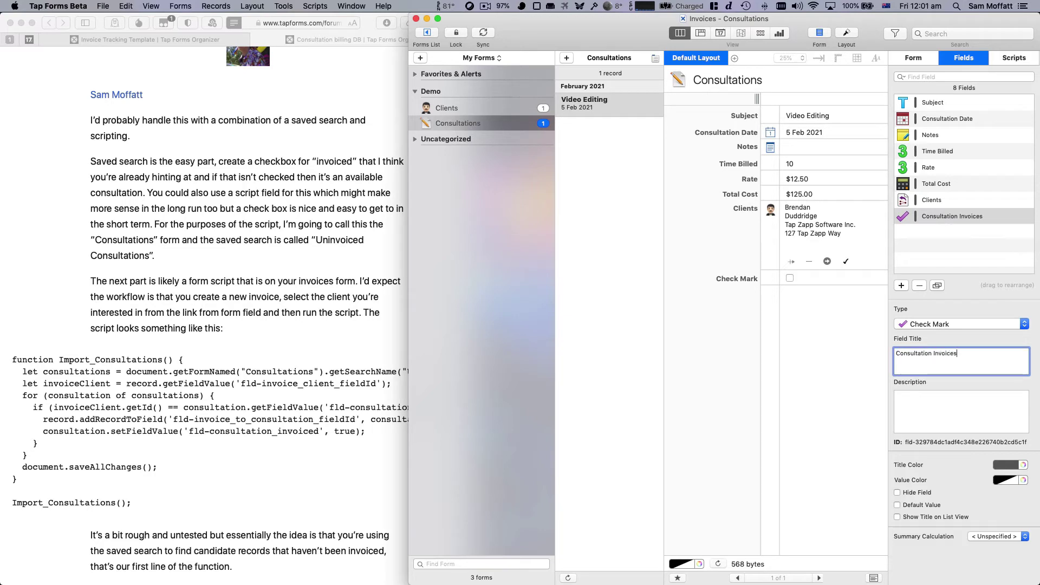
{"action": "key", "text": "Return"}
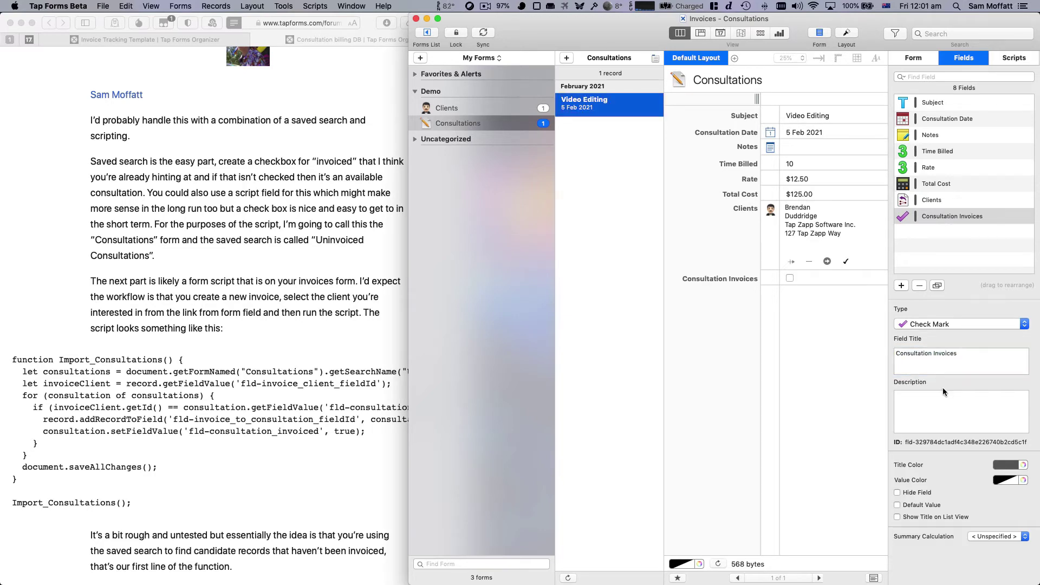
{"action": "left_click", "coordinate": [993, 351]}
{"action": "key", "text": "BackSpace"}
{"action": "type", "text": "d"}
{"action": "key", "text": "Return"}
{"action": "left_click", "coordinate": [792, 387]}
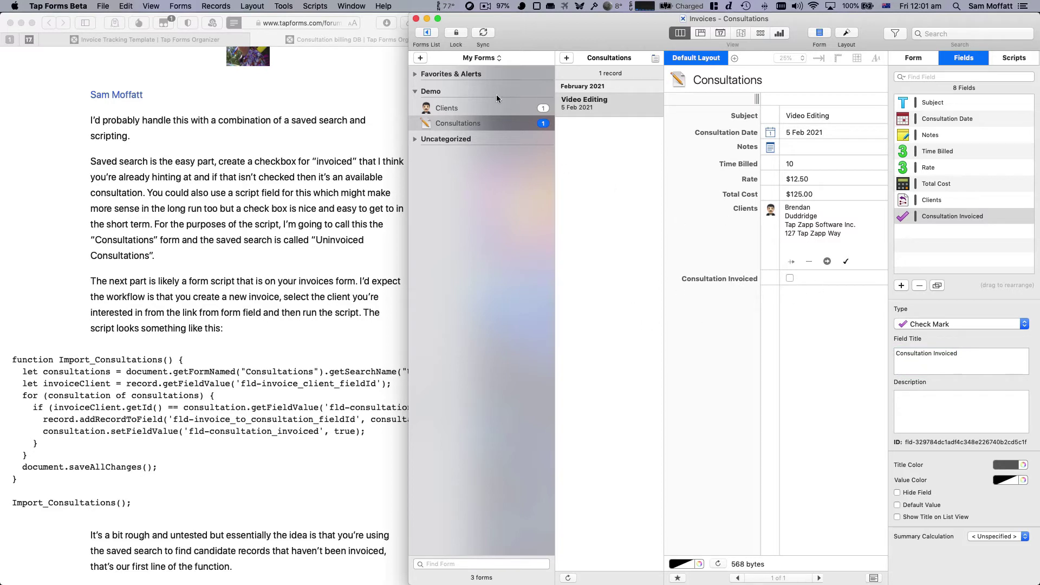
Step: Create a new form named 'Invoices'
{"action": "left_click", "coordinate": [421, 57]}
{"action": "left_click", "coordinate": [921, 62]}
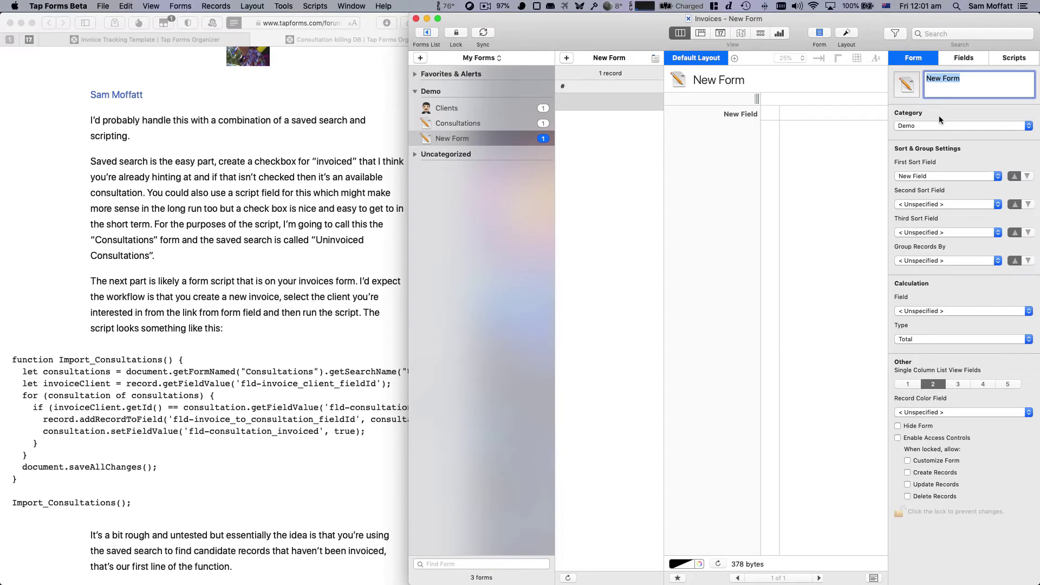
{"action": "type", "text": "Invoices"}
{"action": "key", "text": "Return"}
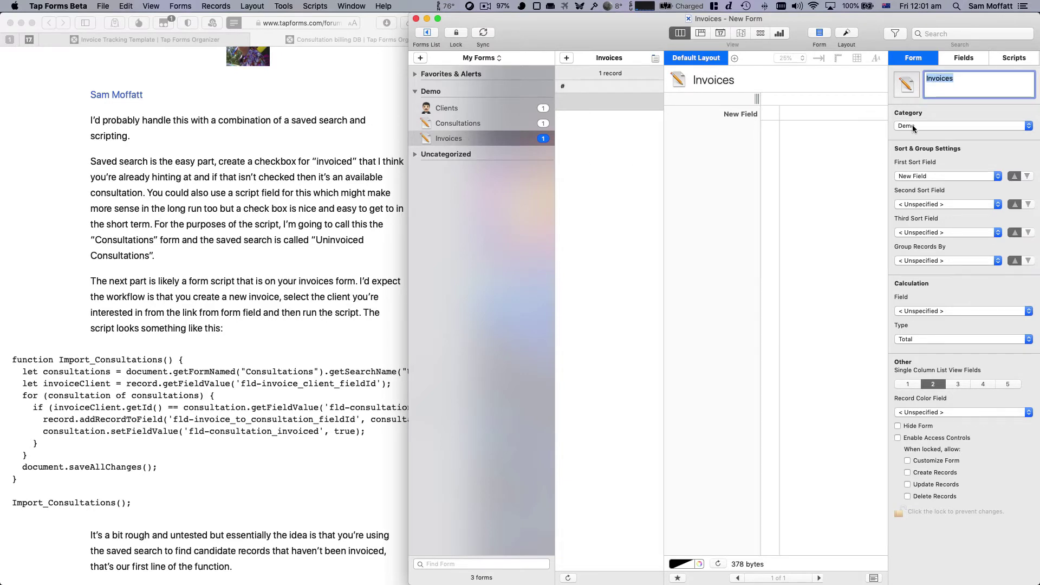
Step: Add two Date fields to Invoices: 'Invoice Date' and 'Payment Date'
{"action": "left_click", "coordinate": [964, 57]}
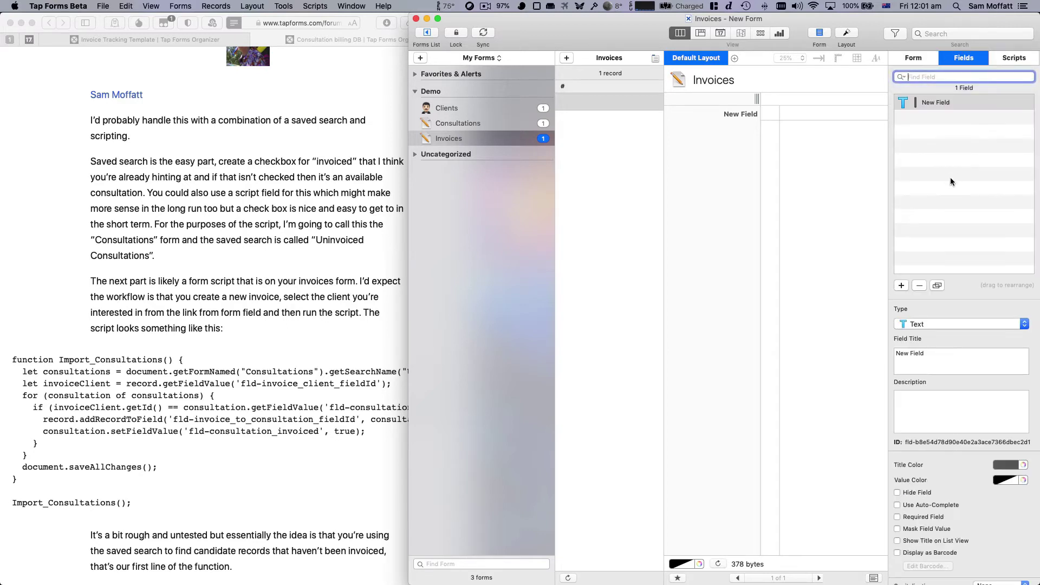
{"action": "left_click", "coordinate": [917, 371]}
{"action": "left_click", "coordinate": [927, 325]}
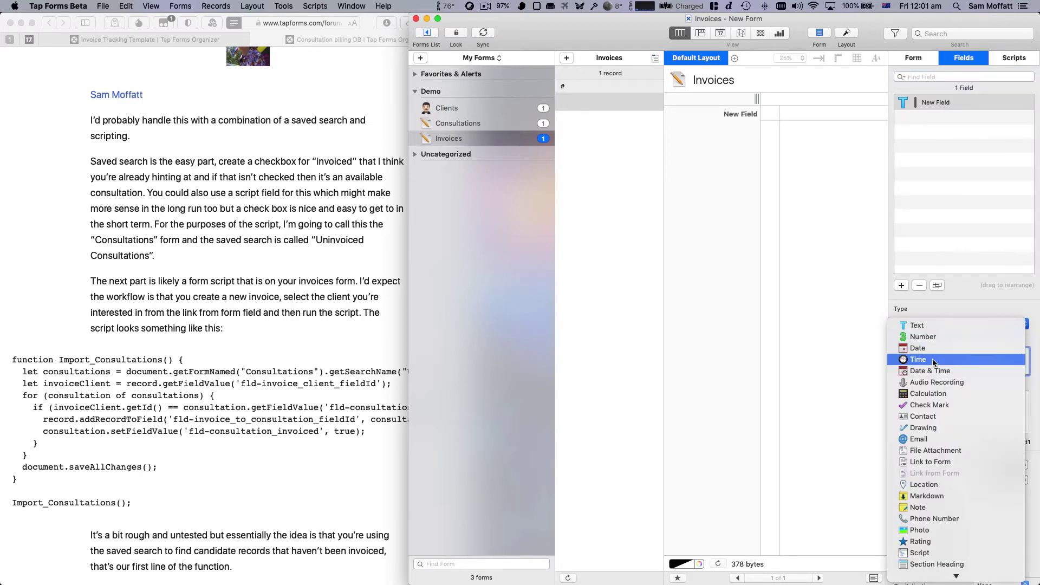
{"action": "left_click", "coordinate": [934, 349]}
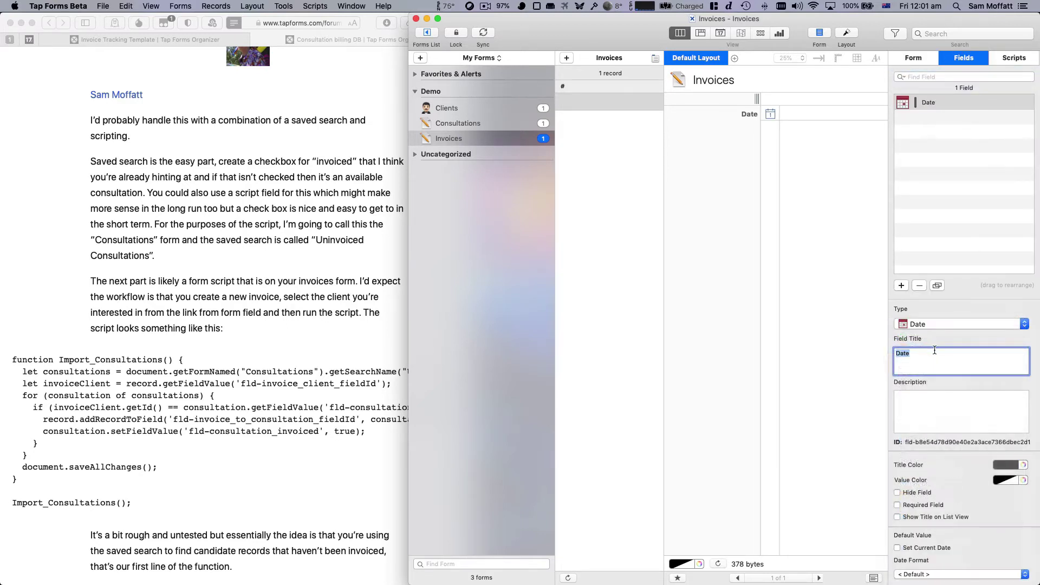
{"action": "type", "text": "Invoice Date"}
{"action": "key", "text": "Return"}
{"action": "left_click", "coordinate": [901, 286]}
{"action": "left_click", "coordinate": [914, 326]}
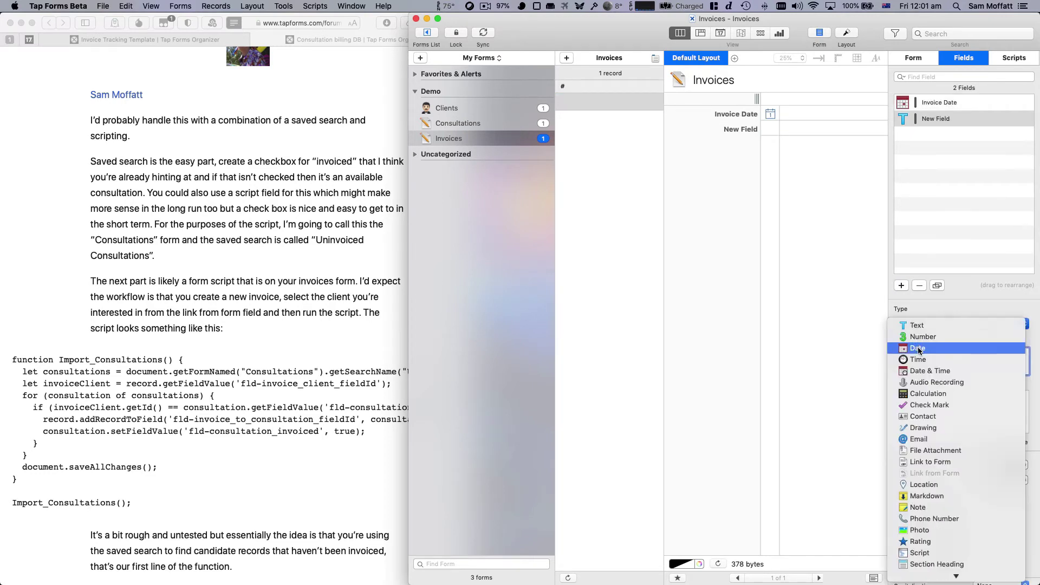
{"action": "left_click", "coordinate": [925, 355]}
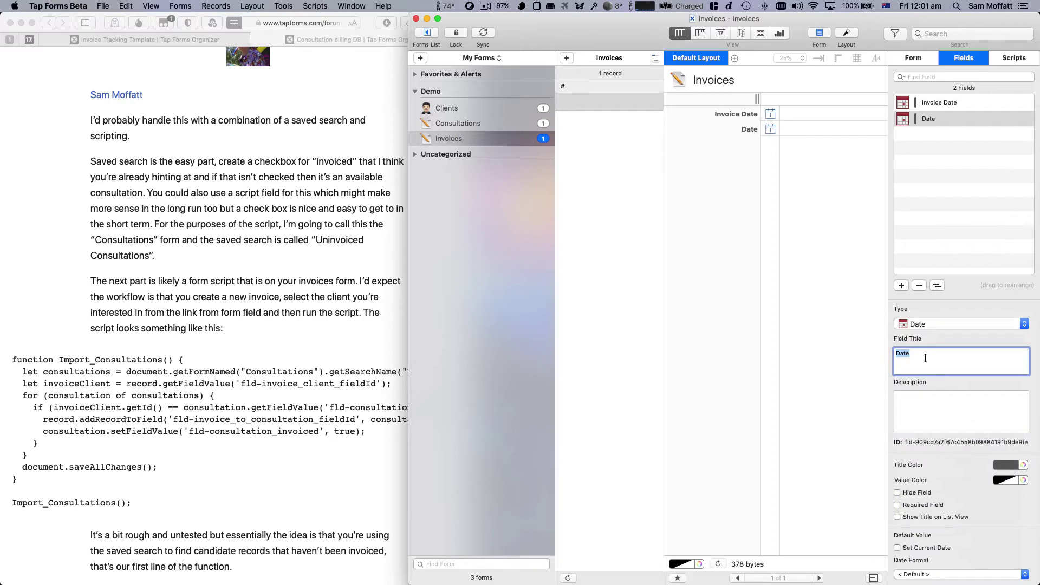
{"action": "type", "text": "Payment Date"}
{"action": "key", "text": "Return"}
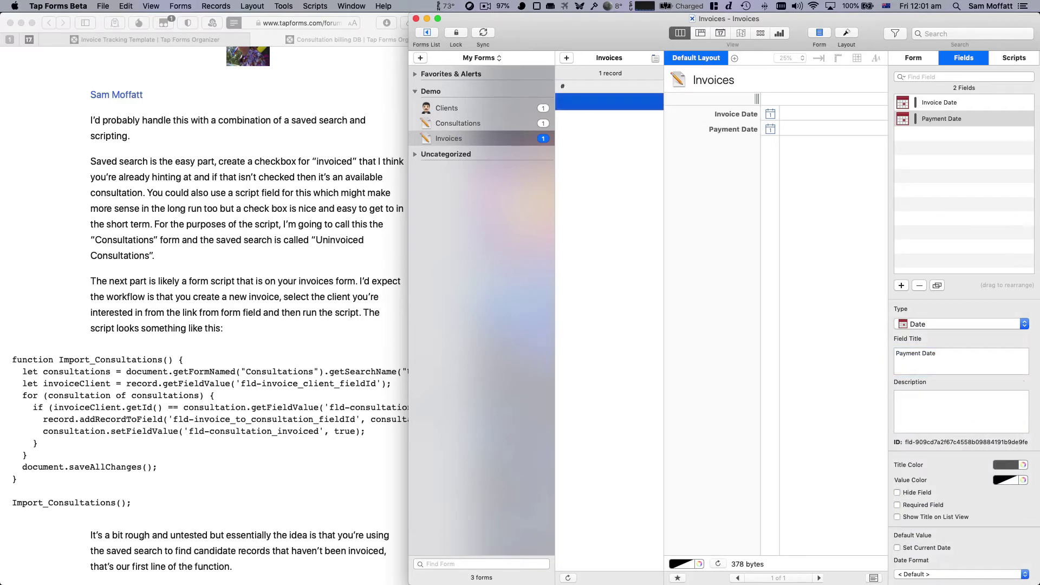
Step: On the Clients form, cancel an accidental field deletion and review the Consultations link field
{"action": "left_click", "coordinate": [500, 107]}
{"action": "key", "text": "Delete"}
{"action": "key", "text": "Escape"}
{"action": "scroll", "coordinate": [926, 247], "scroll_direction": "down", "scroll_amount": 3}
{"action": "scroll", "coordinate": [926, 244], "scroll_direction": "down", "scroll_amount": 2}
{"action": "left_click", "coordinate": [906, 268]}
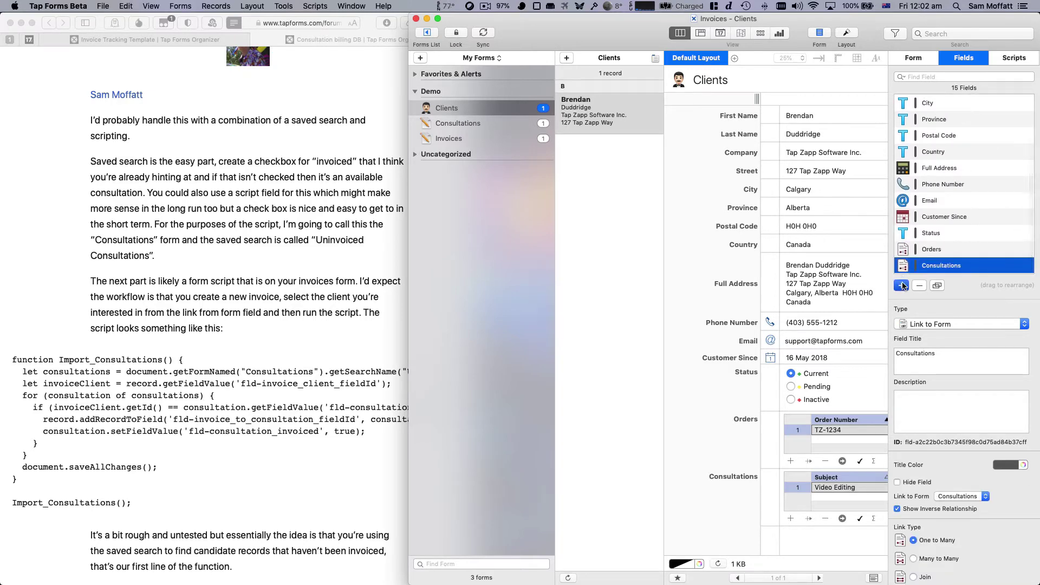
Step: Add a Link to Form field pointing to Invoices with Show Inverse Relationship on
{"action": "left_click", "coordinate": [901, 285]}
{"action": "left_click", "coordinate": [922, 324]}
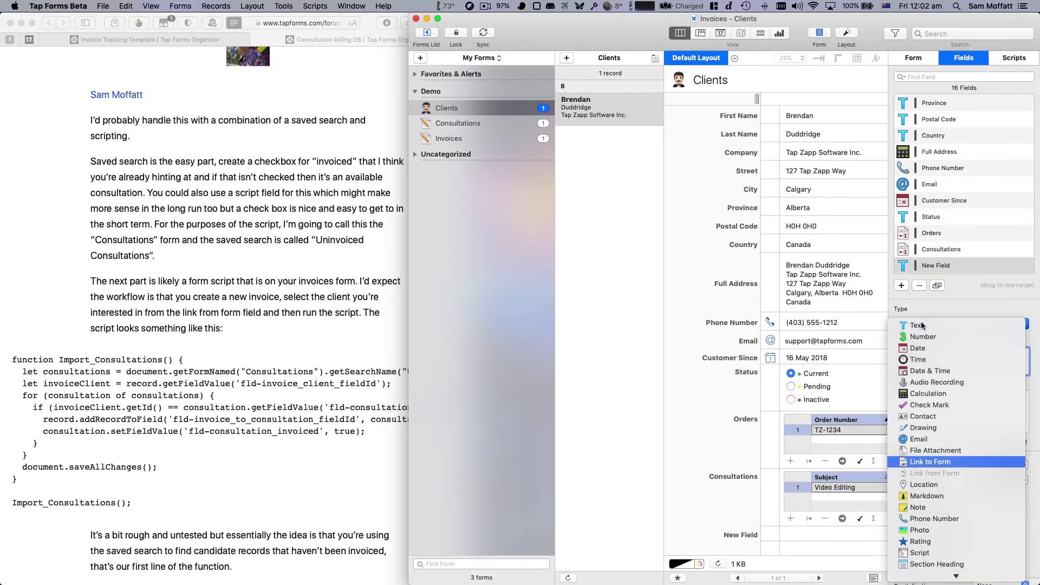
{"action": "left_click", "coordinate": [930, 461]}
{"action": "left_click", "coordinate": [934, 365]}
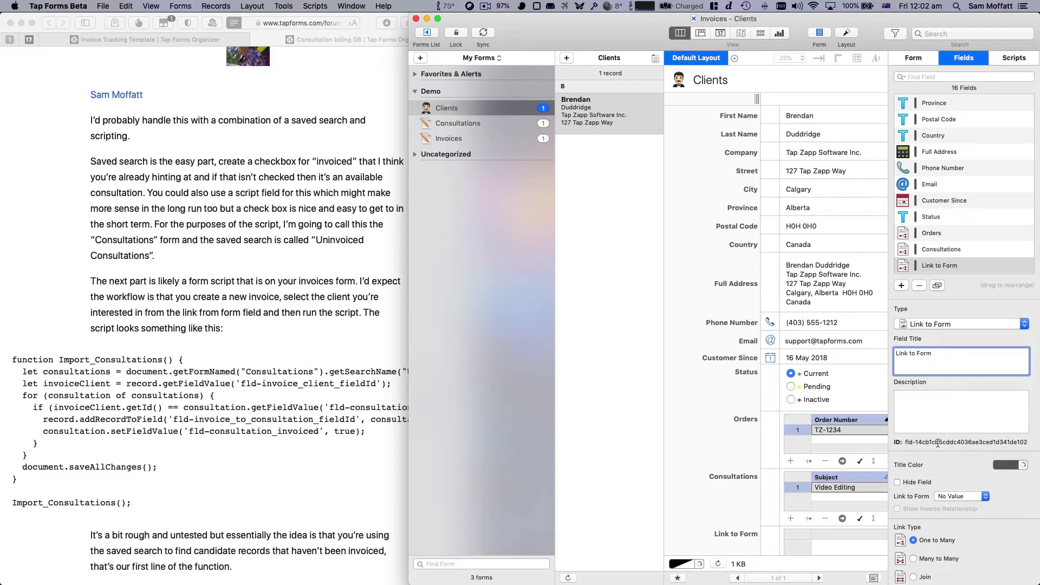
{"action": "left_click", "coordinate": [958, 496]}
{"action": "left_click", "coordinate": [967, 472]}
{"action": "left_click", "coordinate": [904, 510]}
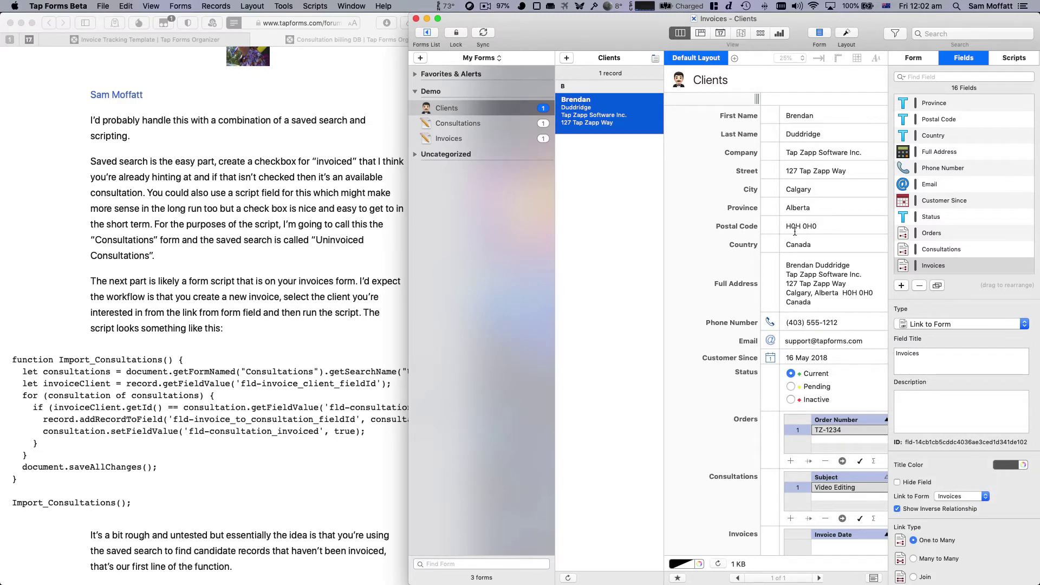
{"action": "scroll", "coordinate": [809, 482], "scroll_direction": "down", "scroll_amount": 2}
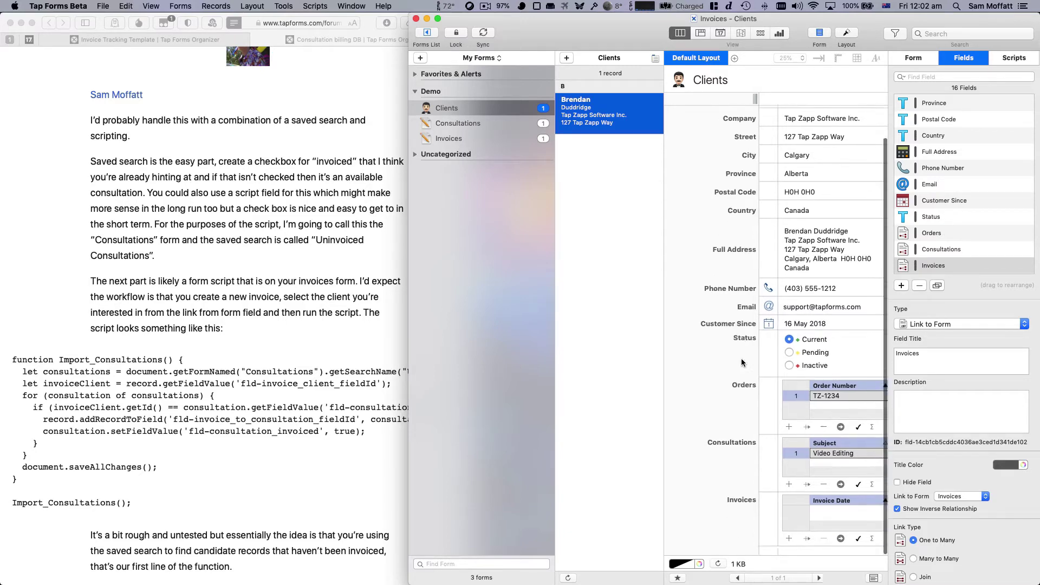
Step: Create an invoice linked to the demo client with Invoice Date 5 Feb 2021
{"action": "left_click", "coordinate": [483, 142]}
{"action": "left_click", "coordinate": [845, 168]}
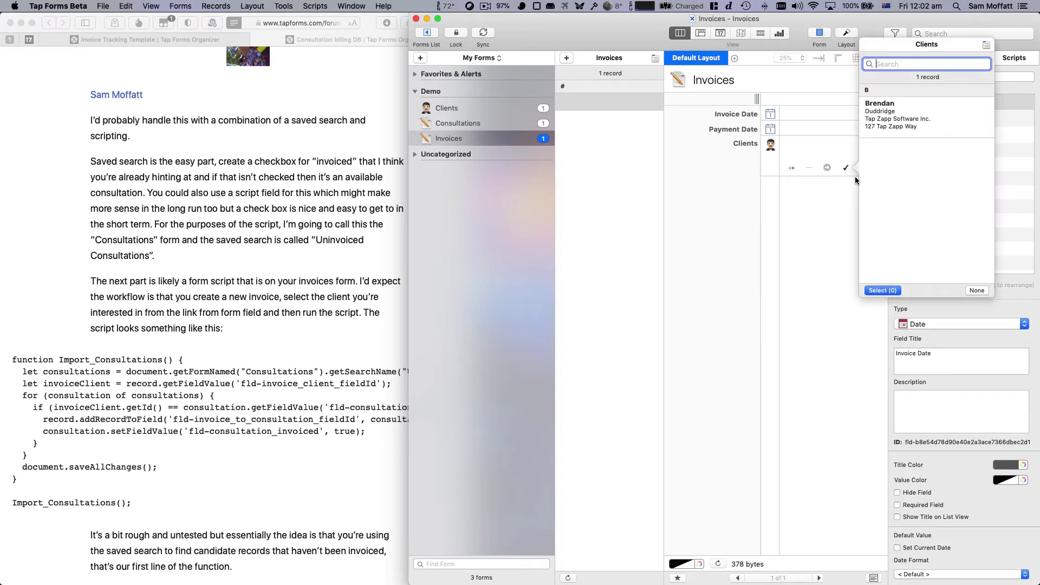
{"action": "double_click", "coordinate": [923, 116]}
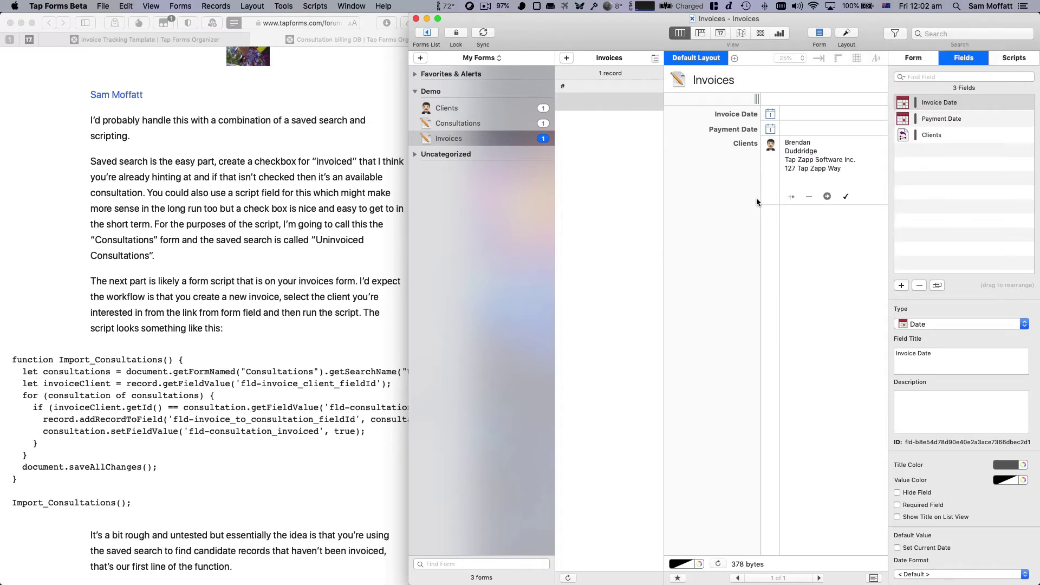
{"action": "left_click", "coordinate": [948, 137]}
{"action": "left_click", "coordinate": [770, 113]}
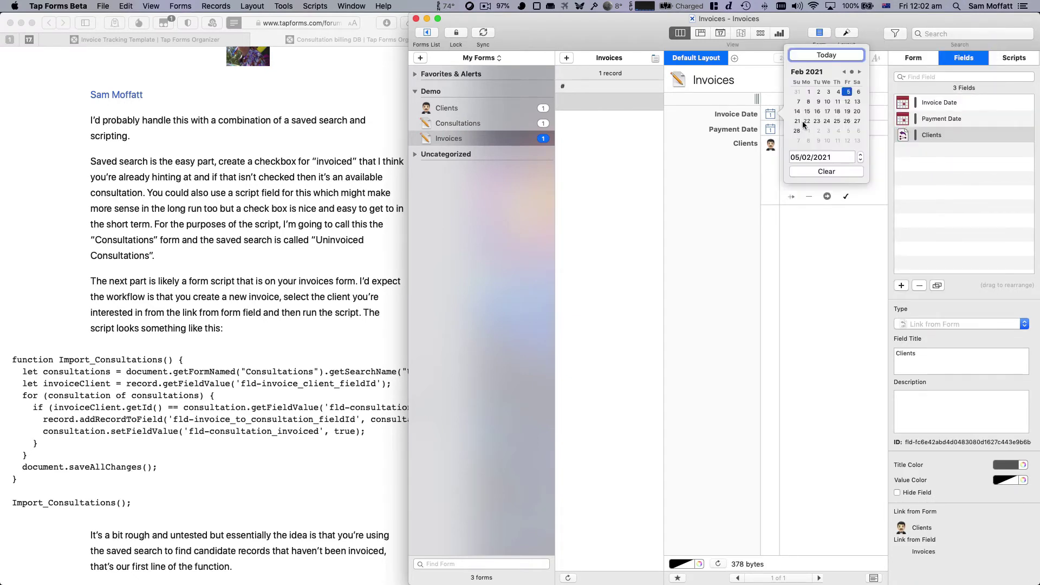
{"action": "left_click", "coordinate": [737, 140]}
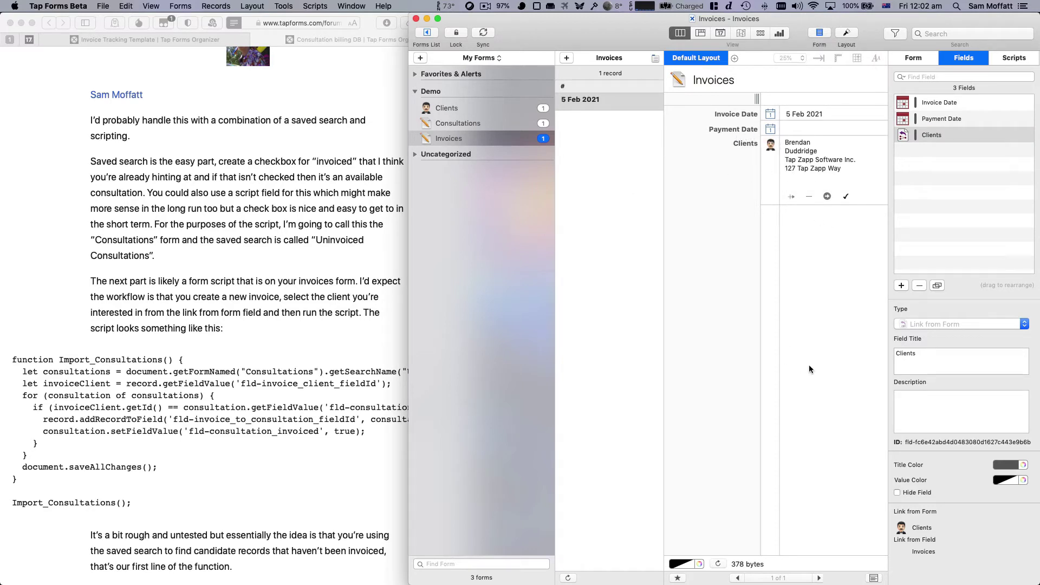
Step: Add a Link to Form field on Invoices pointing to Consultations
{"action": "left_click", "coordinate": [896, 287]}
{"action": "left_click", "coordinate": [927, 326]}
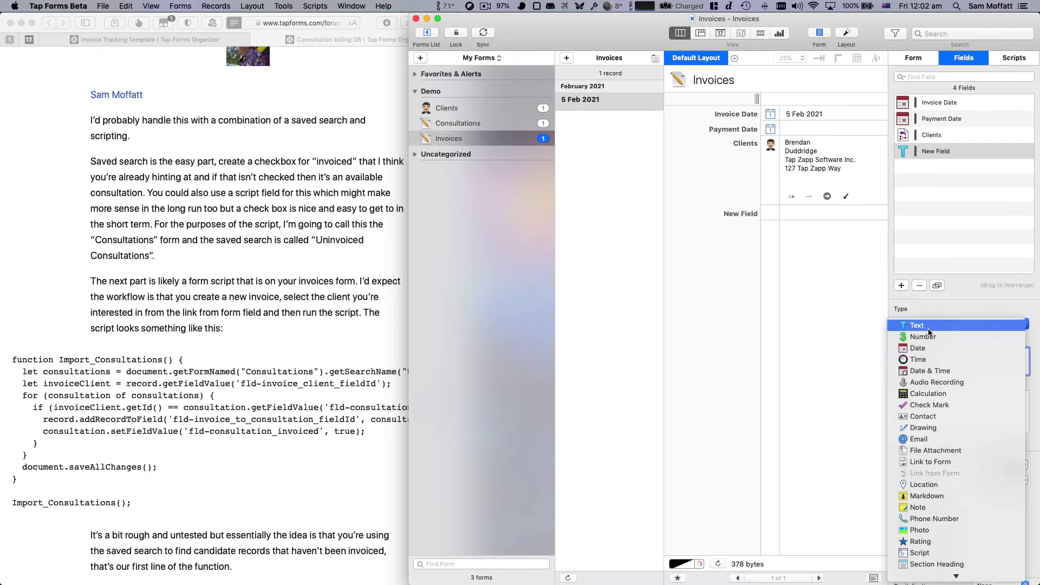
{"action": "key", "text": "l"}
{"action": "key", "text": "Return"}
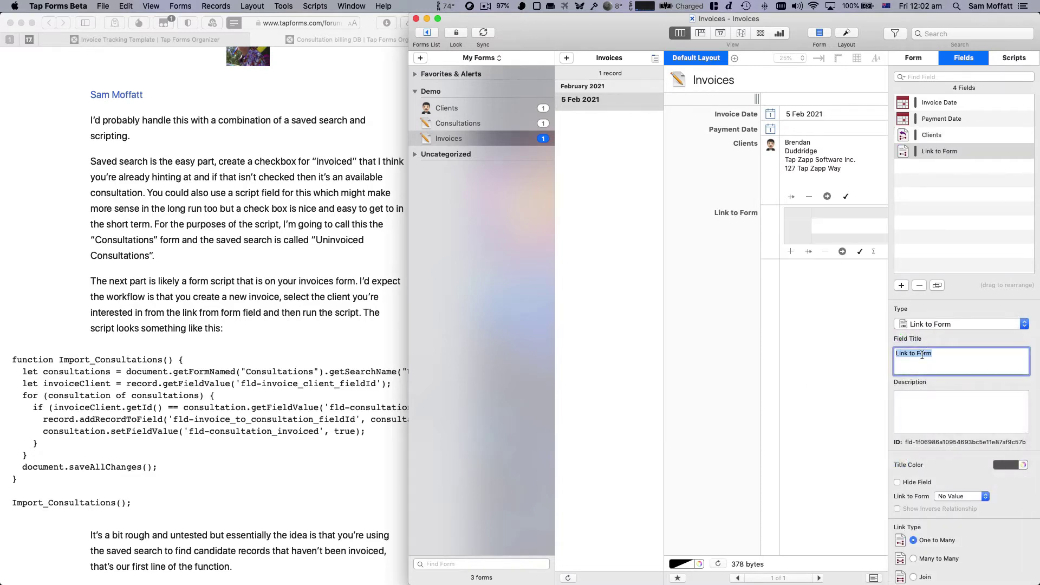
{"action": "scroll", "coordinate": [931, 487], "scroll_direction": "down", "scroll_amount": 1}
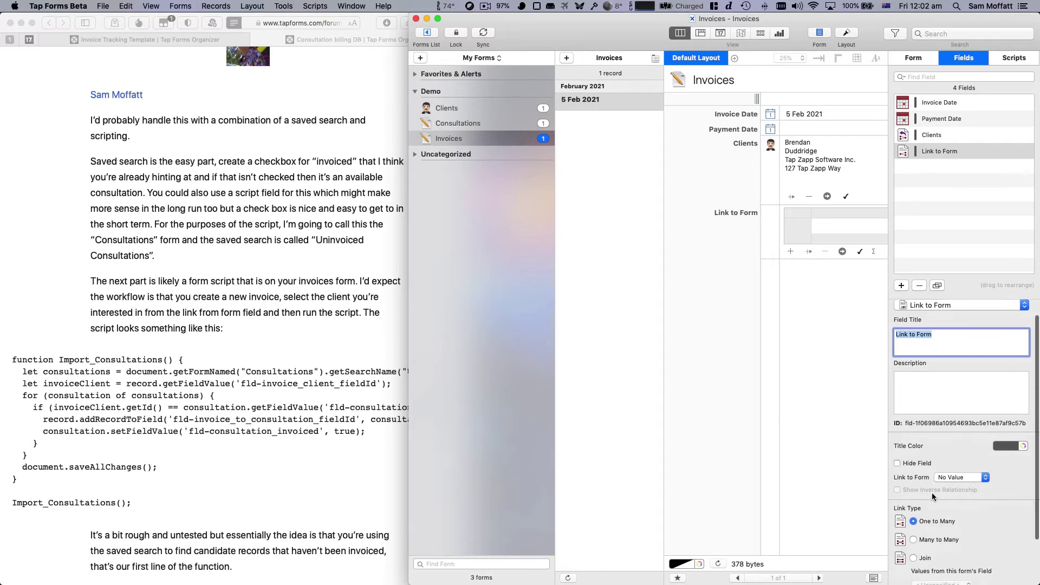
{"action": "left_click", "coordinate": [955, 476]}
{"action": "left_click", "coordinate": [957, 441]}
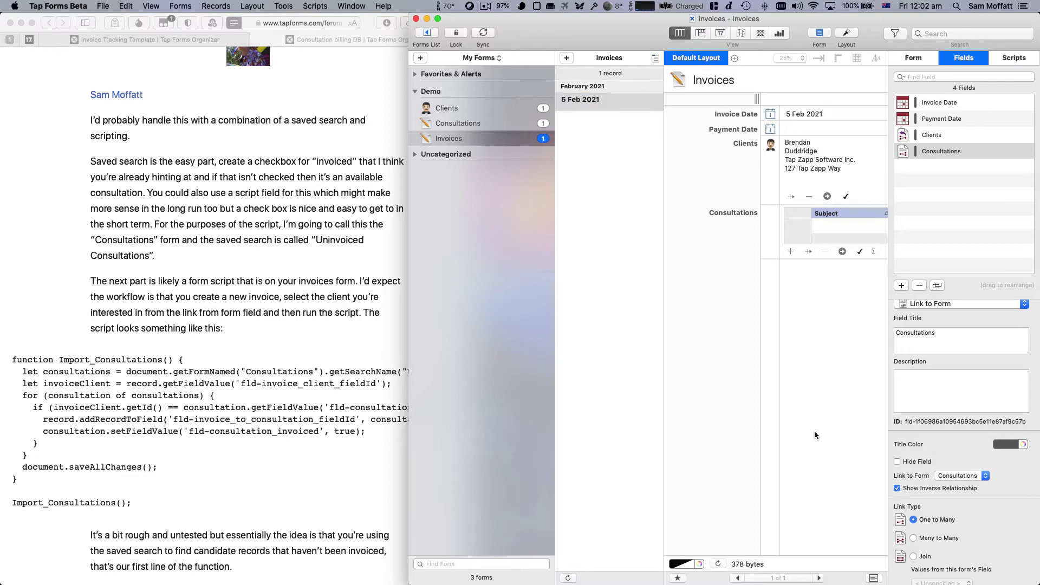
Step: Link the 5 Feb 2021 invoice to Video Editing and test navigating between linked records
{"action": "left_click", "coordinate": [457, 123]}
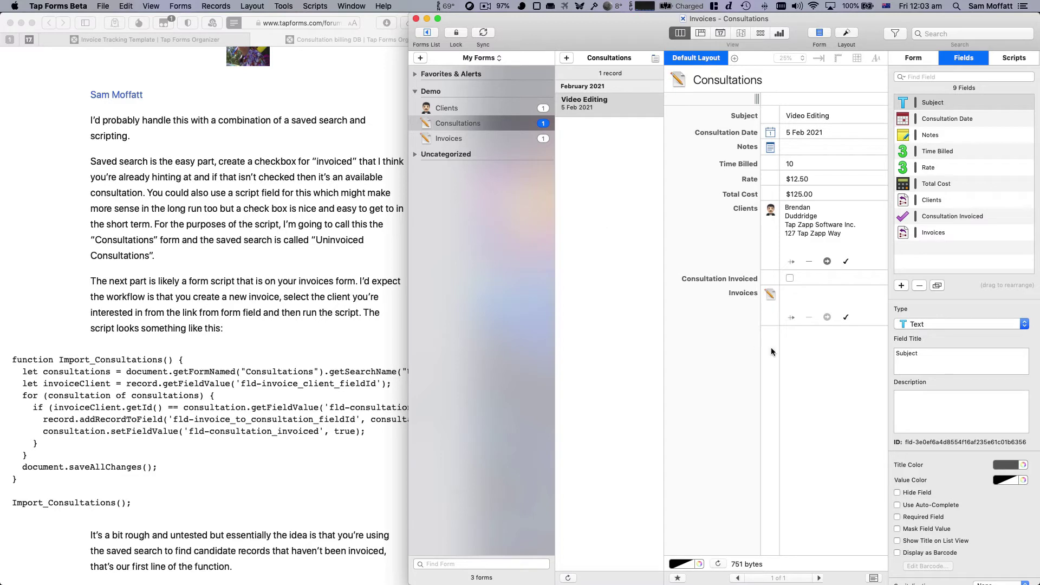
{"action": "left_click", "coordinate": [846, 318]}
{"action": "double_click", "coordinate": [903, 256]}
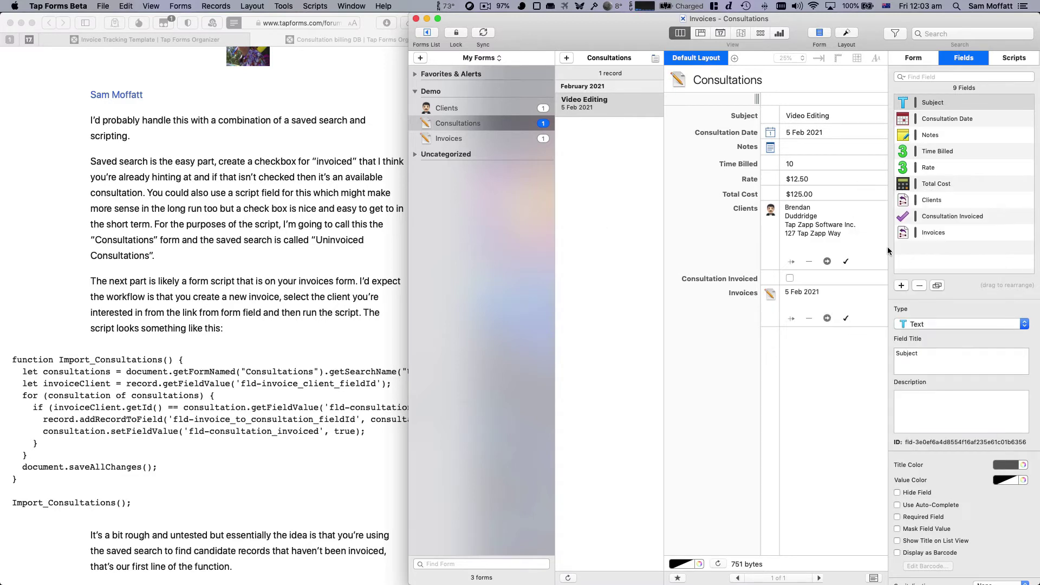
{"action": "left_click", "coordinate": [827, 261]}
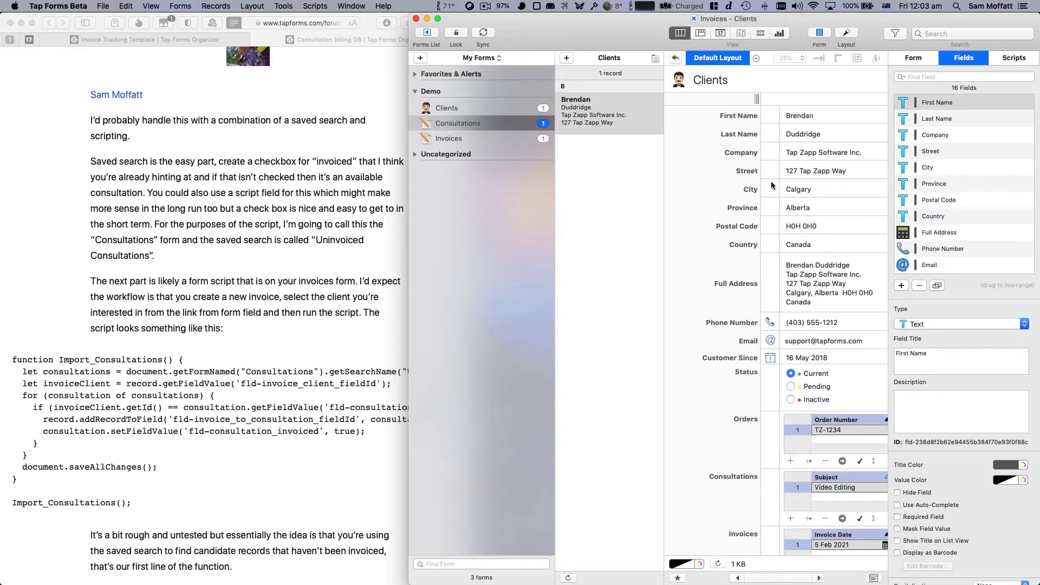
{"action": "scroll", "coordinate": [772, 185], "scroll_direction": "down", "scroll_amount": 2}
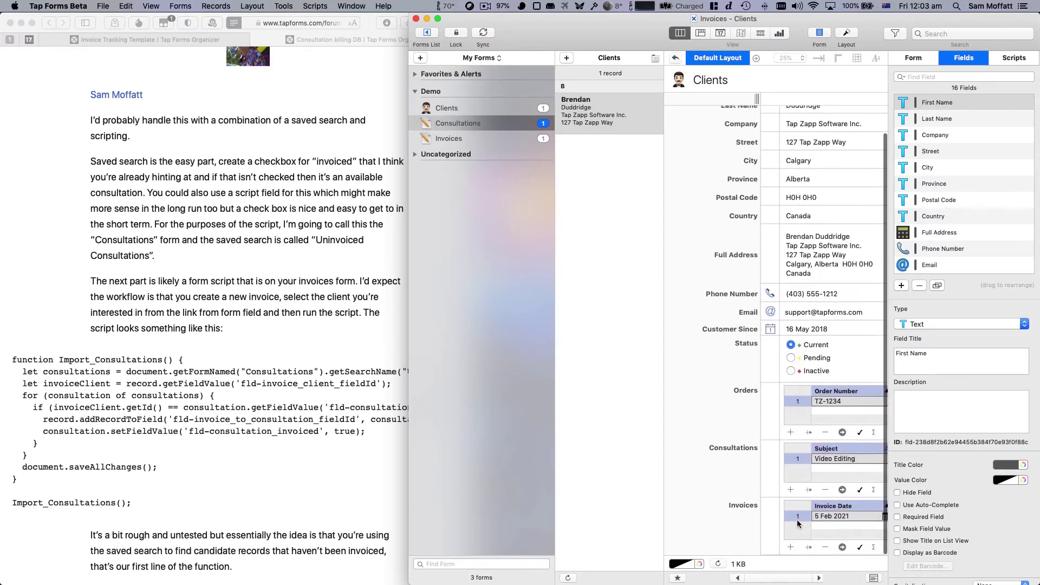
{"action": "left_click", "coordinate": [842, 547]}
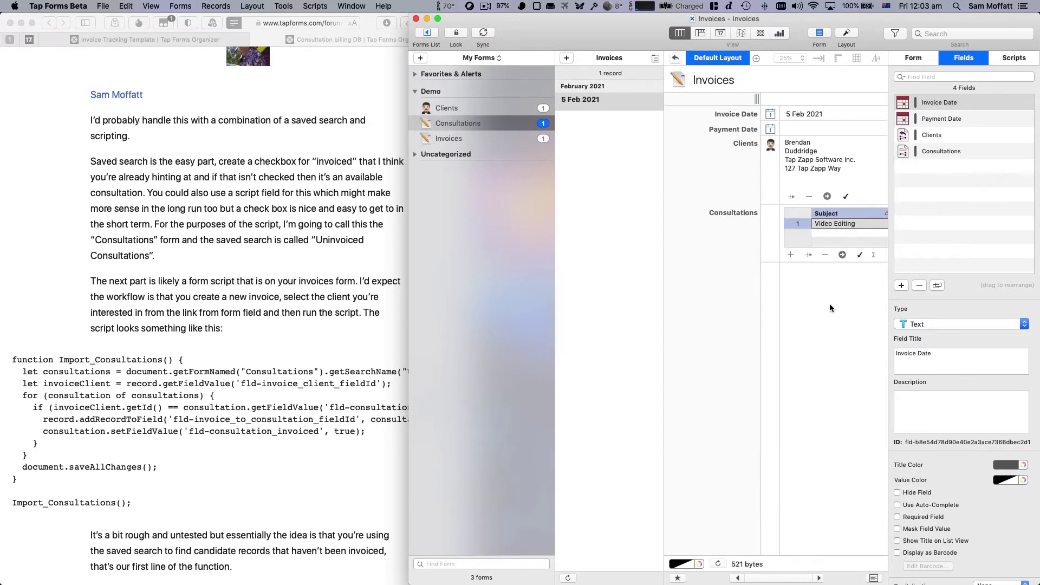
{"action": "left_click", "coordinate": [795, 223]}
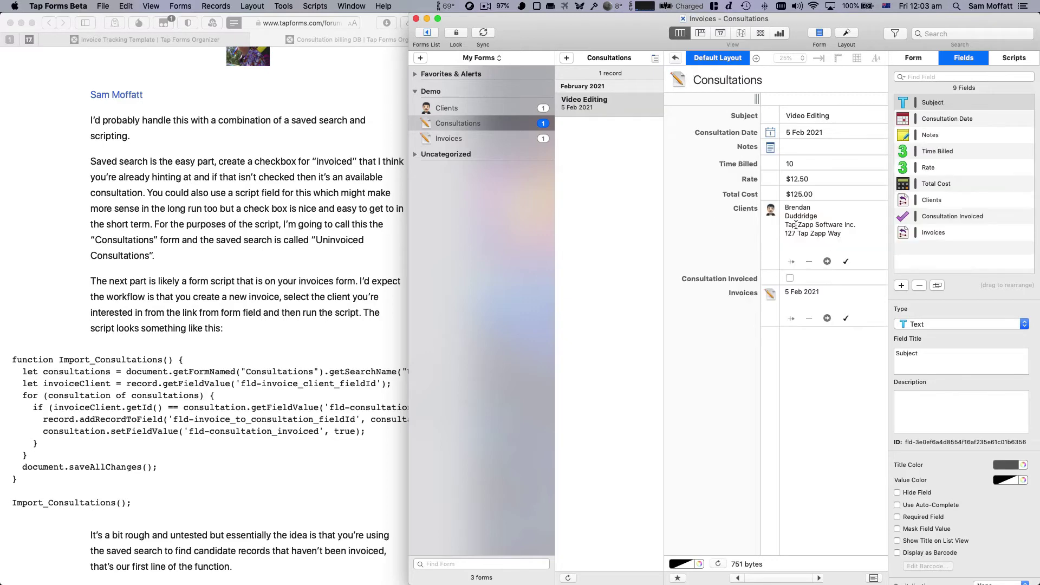
{"action": "left_click", "coordinate": [827, 318]}
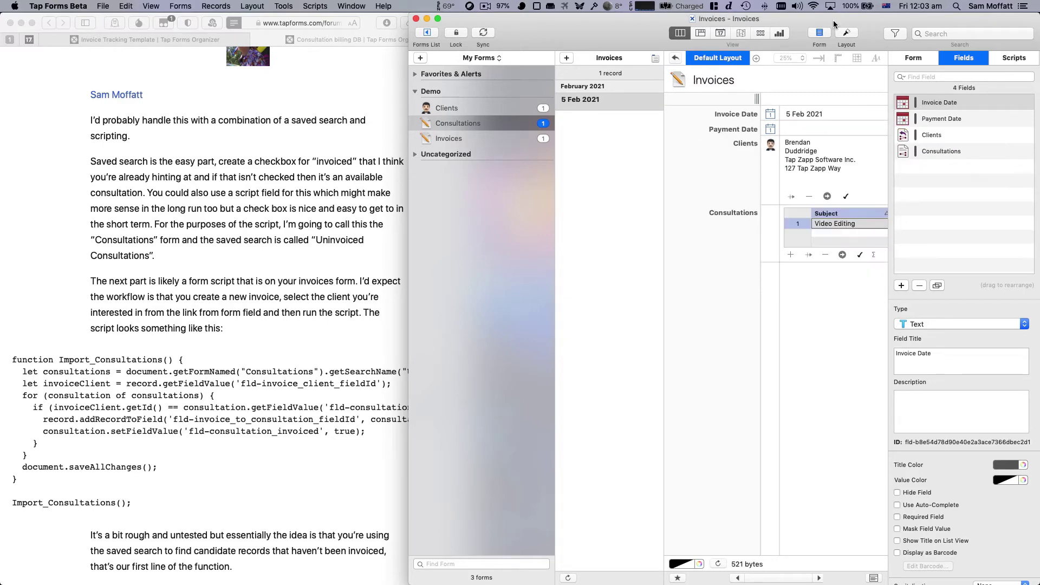
{"action": "left_click", "coordinate": [677, 58]}
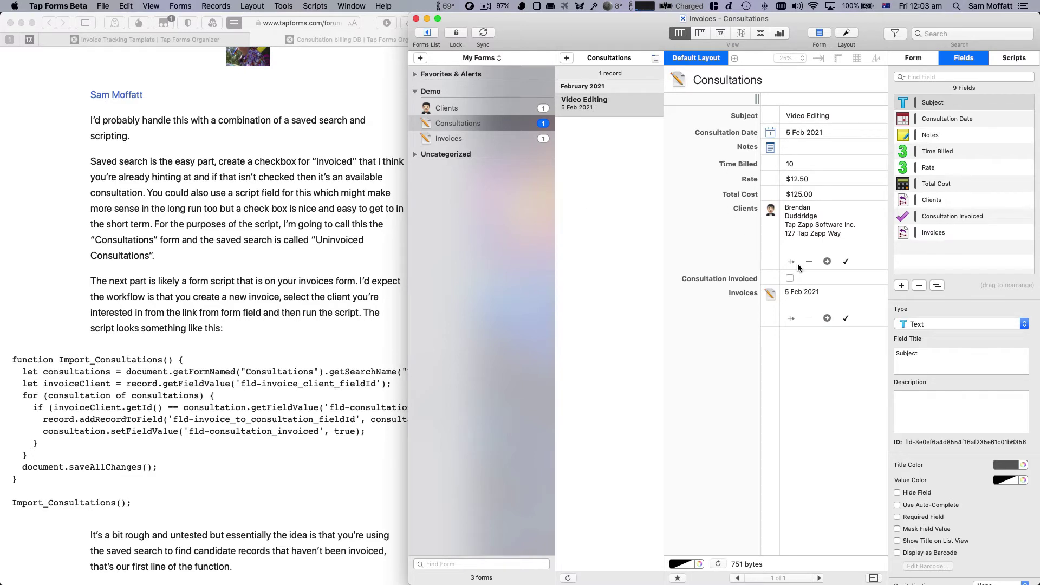
Step: Move Consultation Invoiced below the Invoices link and unlink the 5 Feb 2021 invoice
{"action": "left_click_drag", "start_coordinate": [952, 216], "coordinate": [953, 249]}
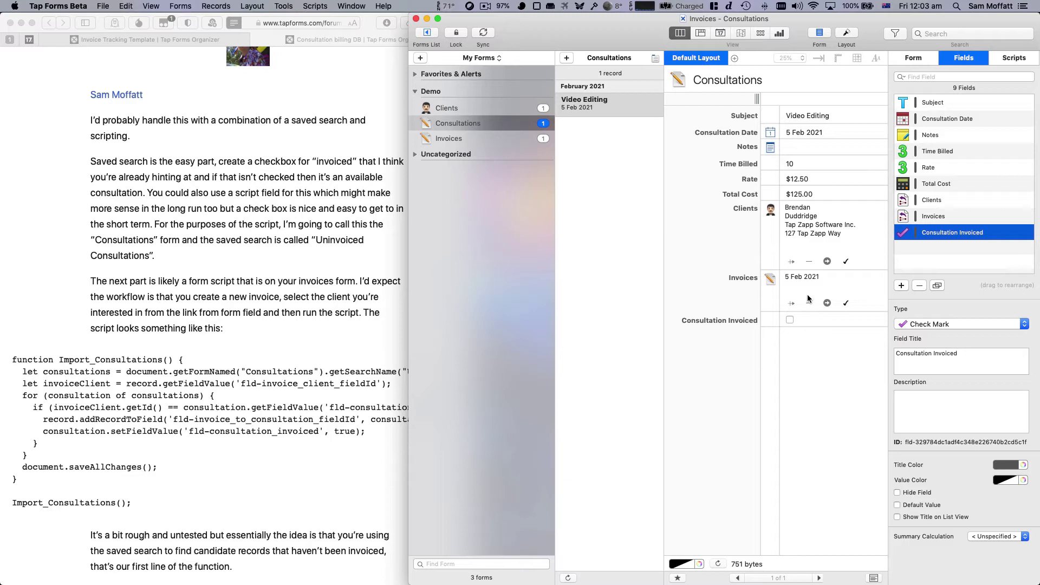
{"action": "left_click", "coordinate": [846, 303]}
{"action": "left_click", "coordinate": [978, 426]}
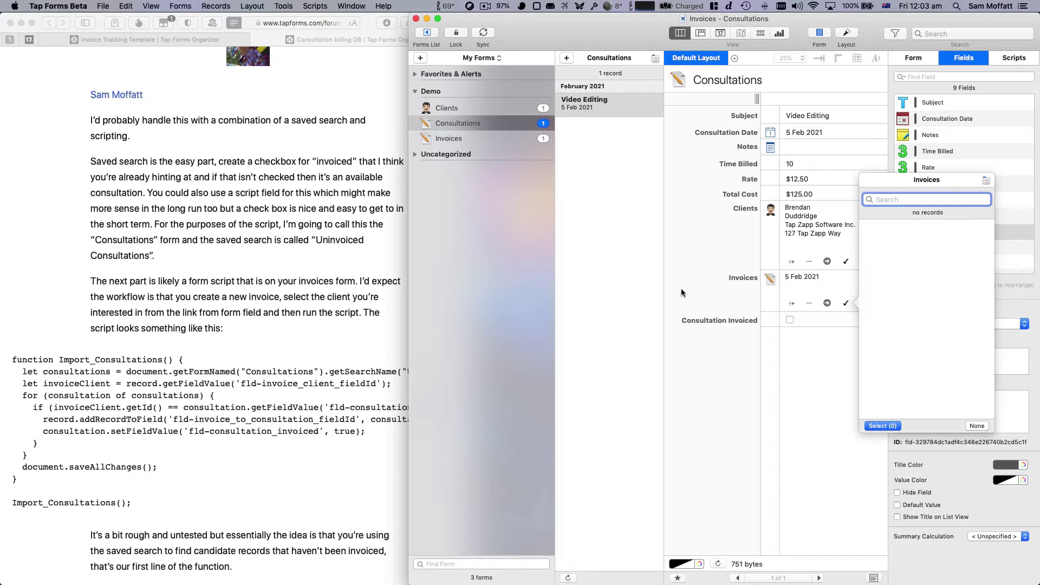
{"action": "left_click", "coordinate": [809, 304]}
{"action": "left_click", "coordinate": [807, 104]}
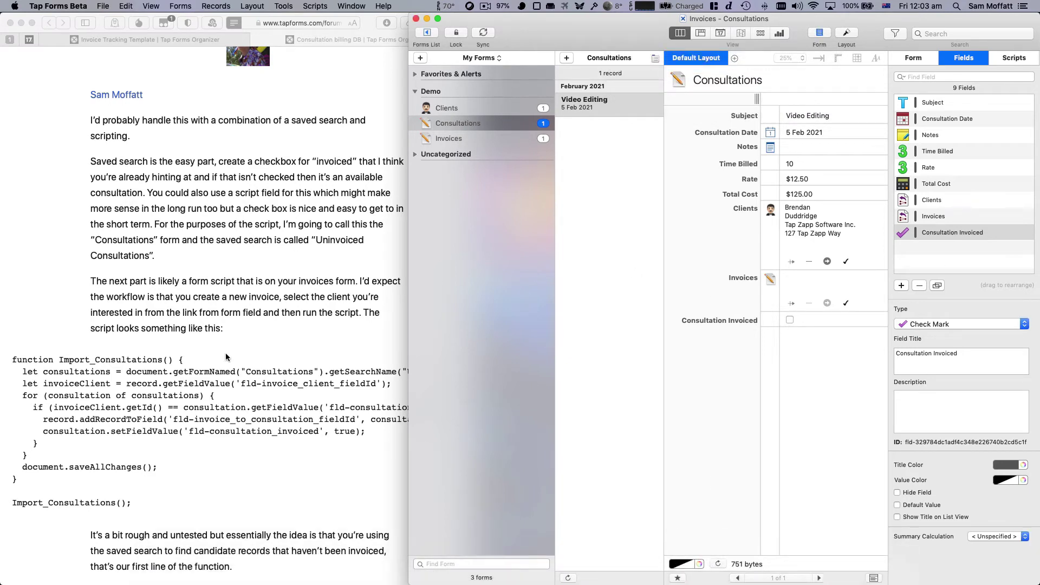
Step: Copy the 'Uninvoiced Consultations' search name from the forum post
{"action": "left_click", "coordinate": [254, 170]}
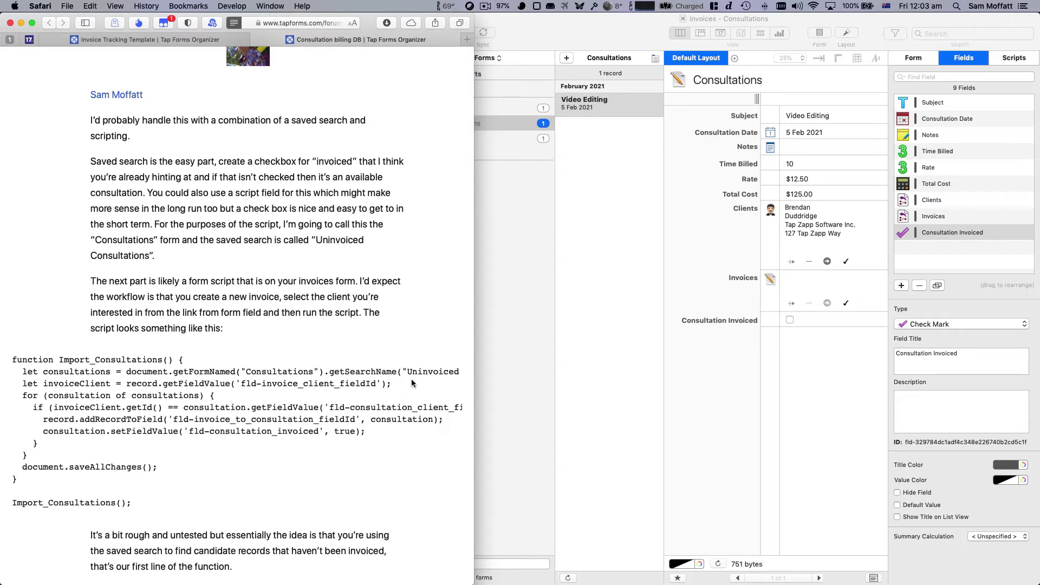
{"action": "left_click_drag", "start_coordinate": [408, 371], "coordinate": [437, 374]}
{"action": "key", "text": "super+c"}
{"action": "left_click", "coordinate": [691, 378]}
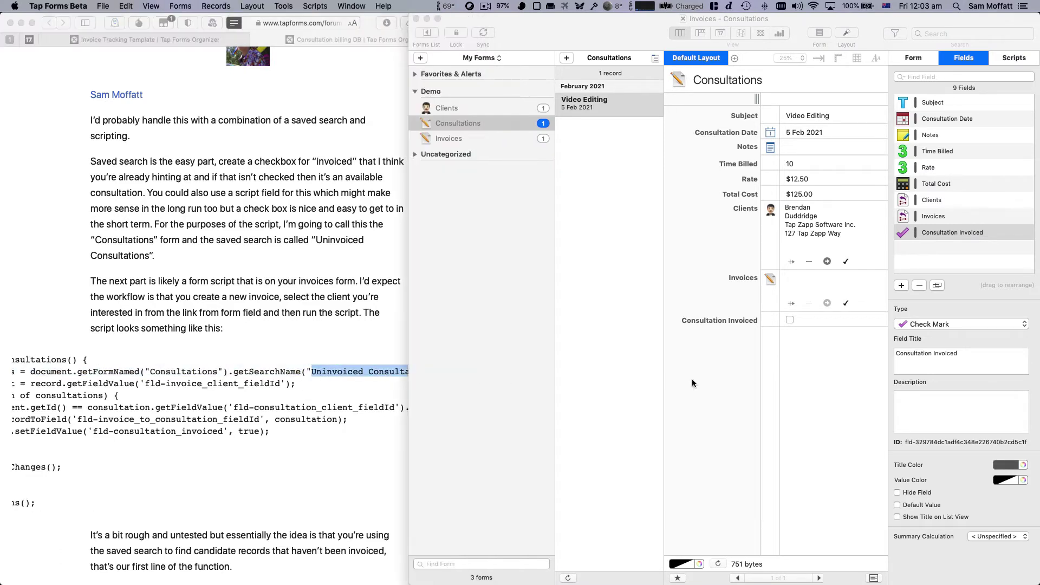
Step: Save a search titled 'Uninvoiced Consultations' with rule Consultation Invoiced is No
{"action": "left_click", "coordinate": [899, 34]}
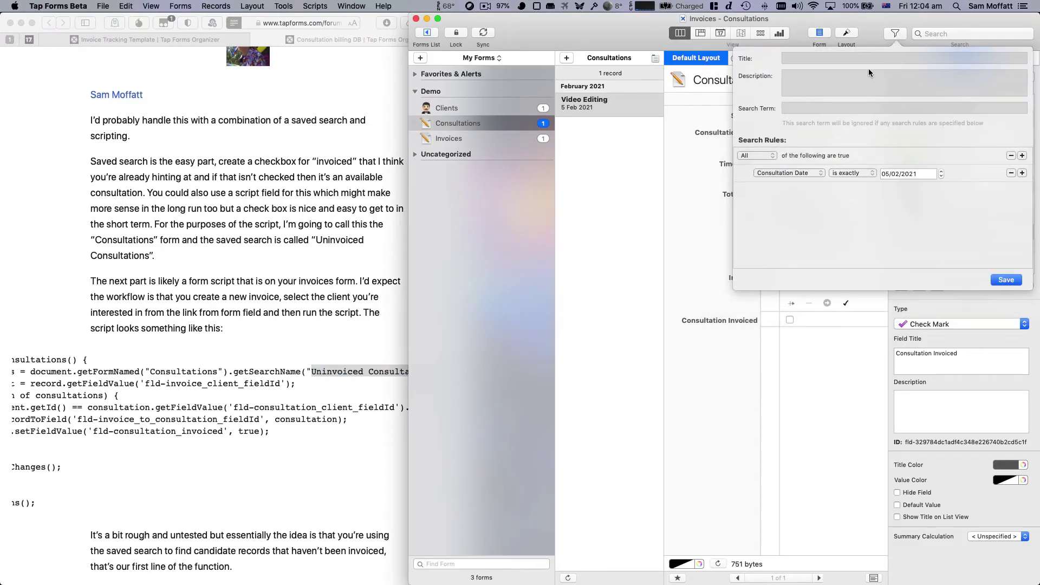
{"action": "key", "text": "super+v"}
{"action": "left_click", "coordinate": [780, 172]}
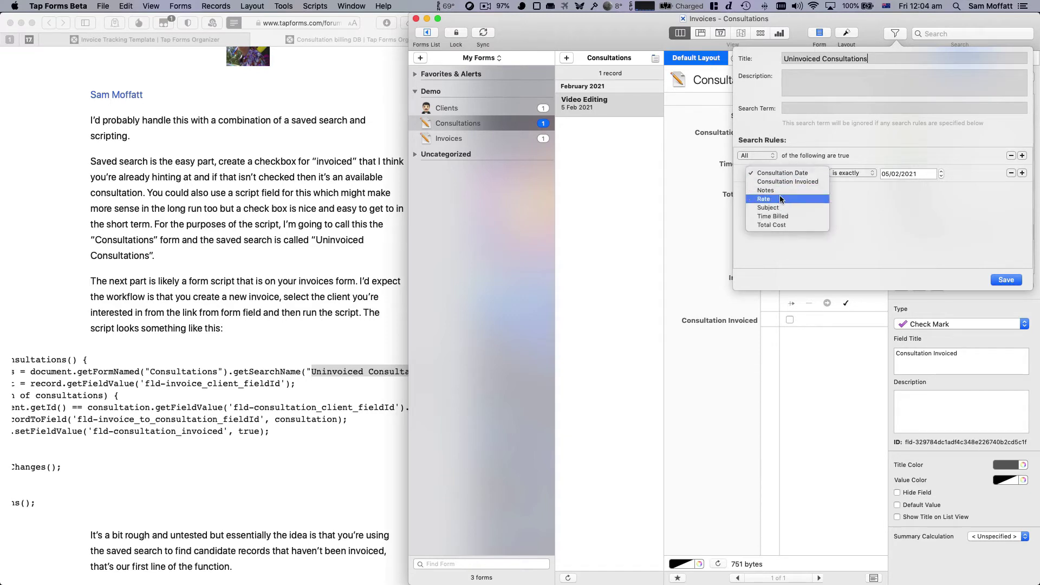
{"action": "left_click", "coordinate": [776, 182]}
{"action": "left_click", "coordinate": [892, 174]}
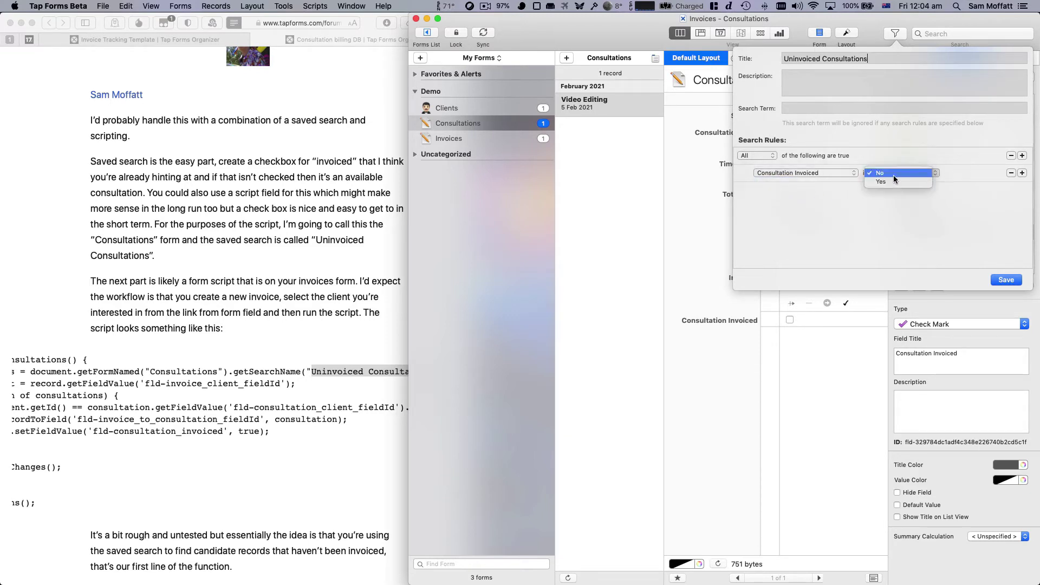
{"action": "left_click", "coordinate": [892, 174]}
{"action": "left_click", "coordinate": [998, 279]}
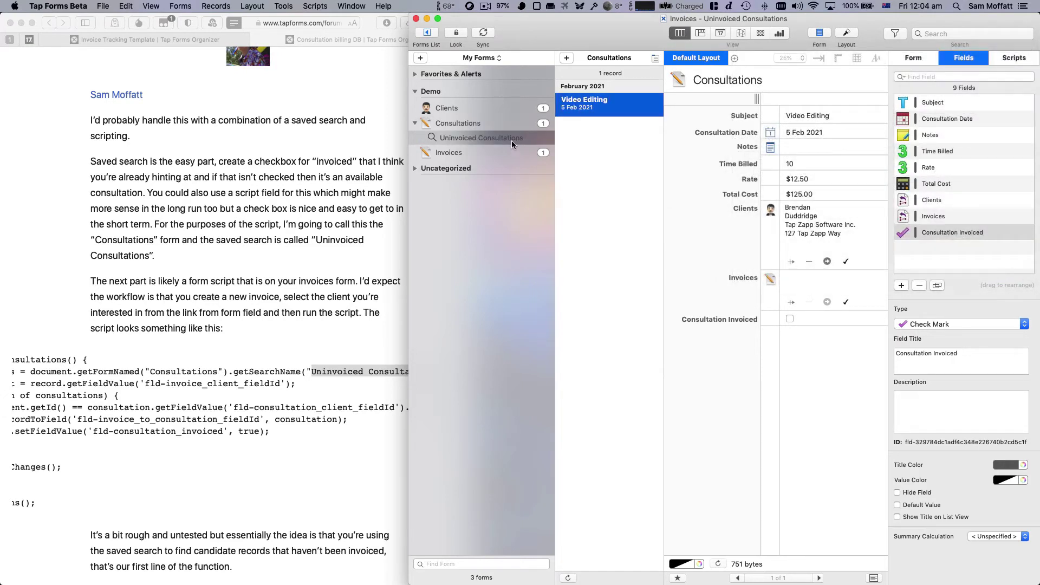
Step: Tick Video Editing as invoiced, verify Uninvoiced Consultations drops it, then reopen the search
{"action": "left_click", "coordinate": [790, 319]}
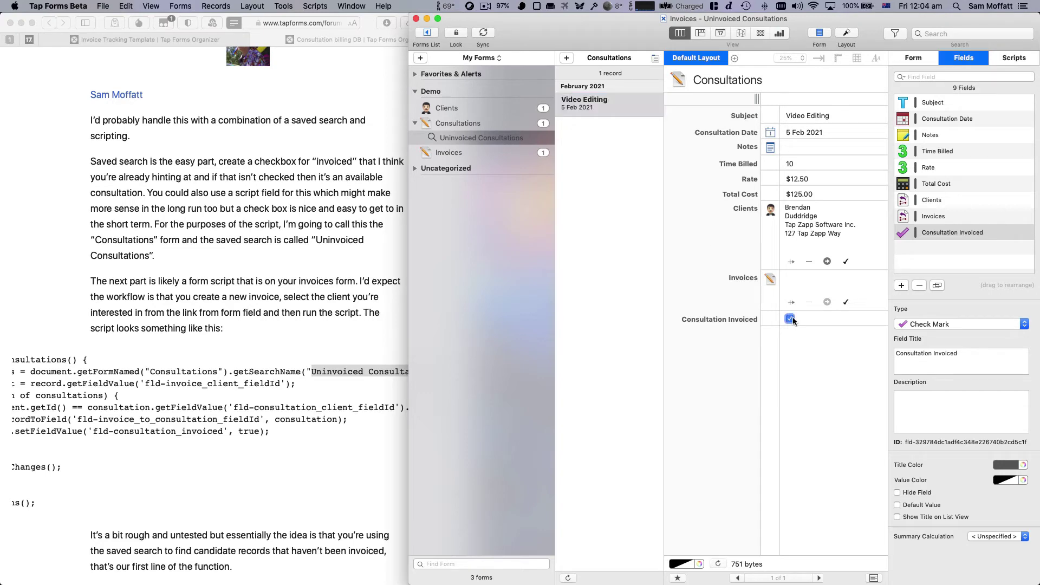
{"action": "left_click", "coordinate": [483, 114]}
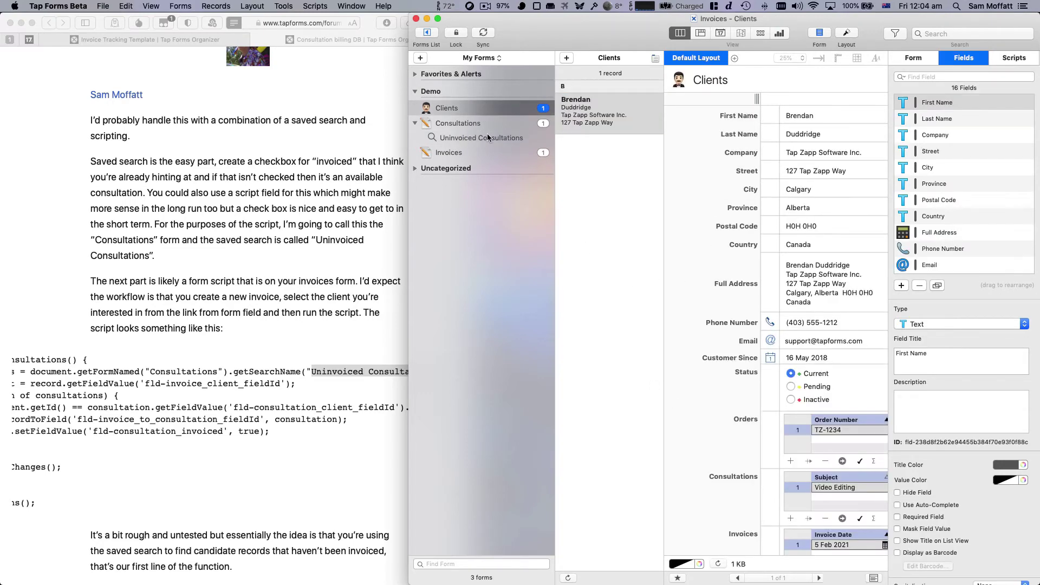
{"action": "left_click", "coordinate": [487, 135]}
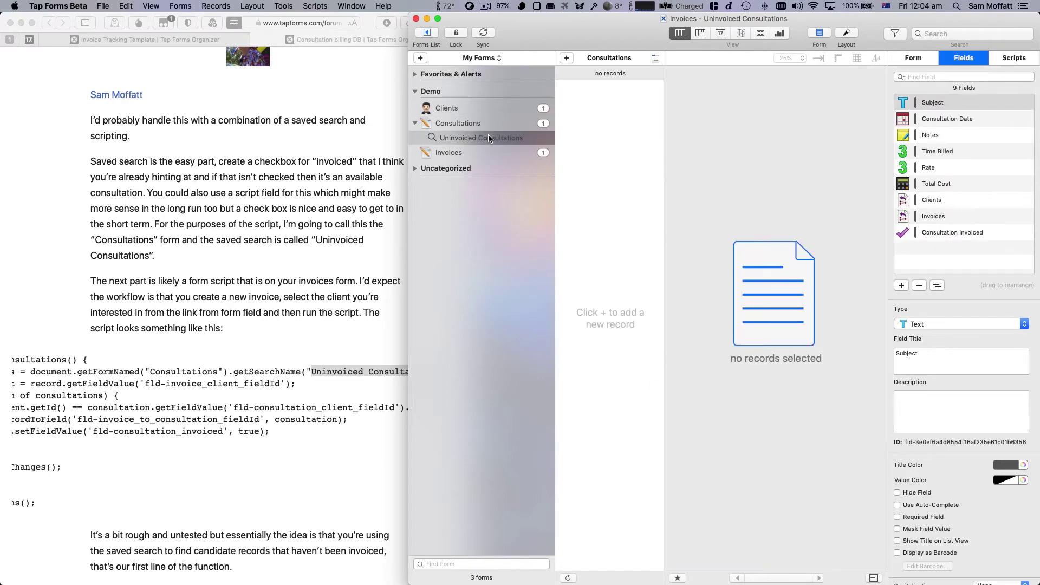
{"action": "left_click", "coordinate": [528, 124]}
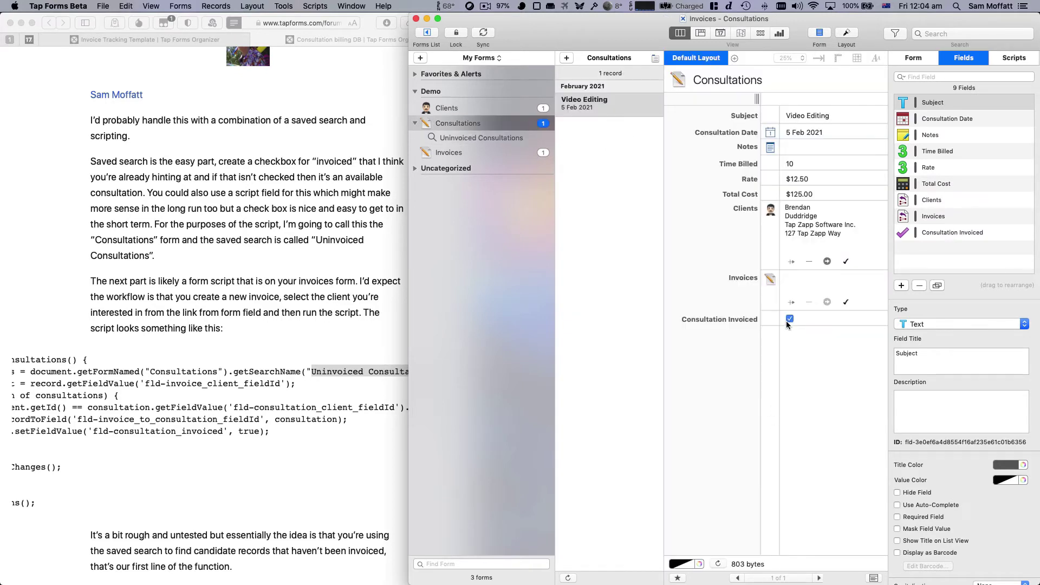
{"action": "left_click", "coordinate": [472, 137]}
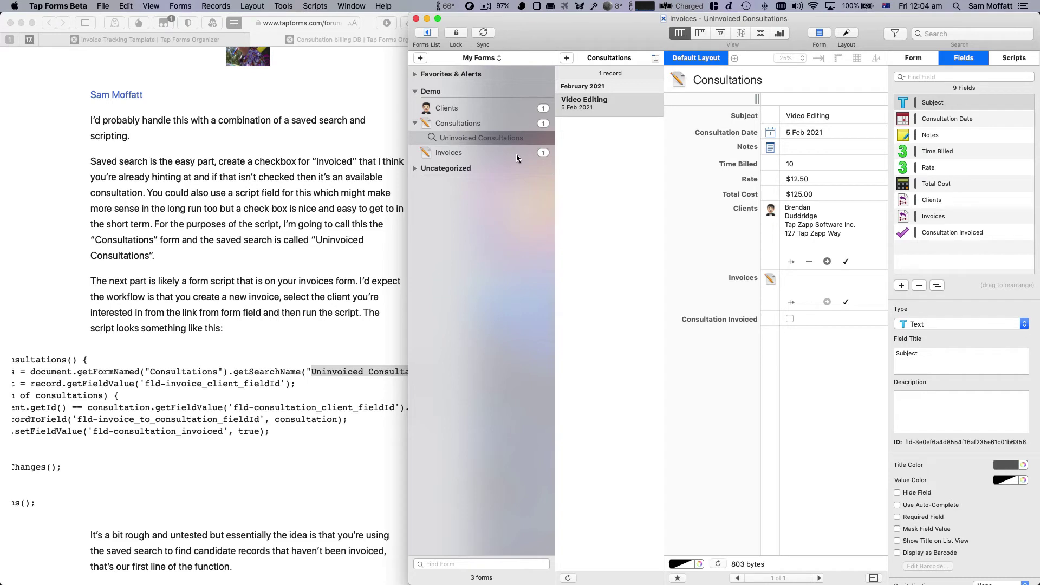
Step: Review the forum reply's Import_Consultations script code
{"action": "left_click", "coordinate": [460, 154]}
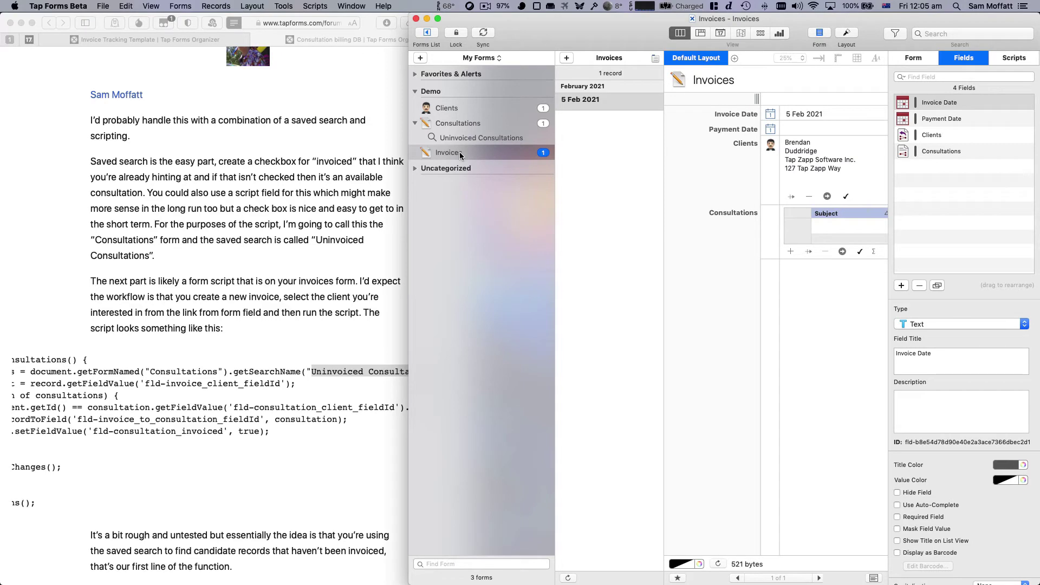
{"action": "left_click", "coordinate": [170, 313]}
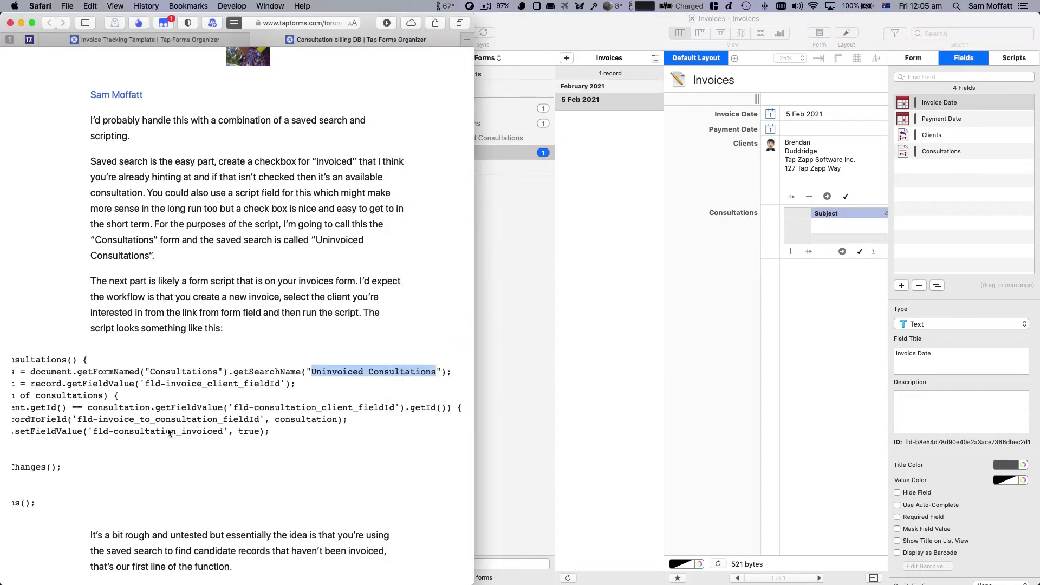
{"action": "scroll", "coordinate": [169, 379], "scroll_direction": "down", "scroll_amount": 5}
{"action": "scroll", "coordinate": [169, 431], "scroll_direction": "down", "scroll_amount": 1}
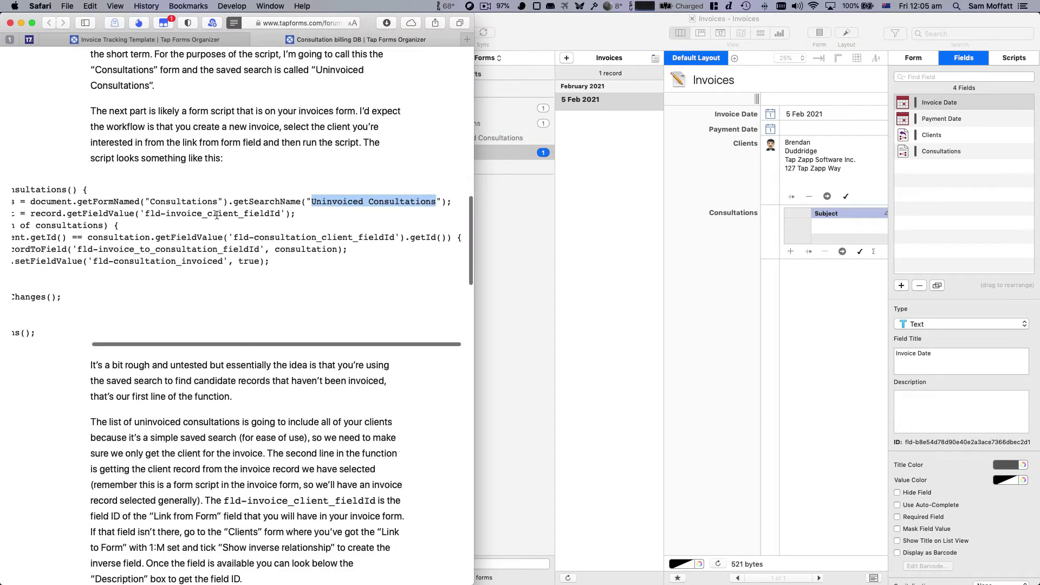
{"action": "scroll", "coordinate": [216, 215], "scroll_direction": "left", "scroll_amount": 3}
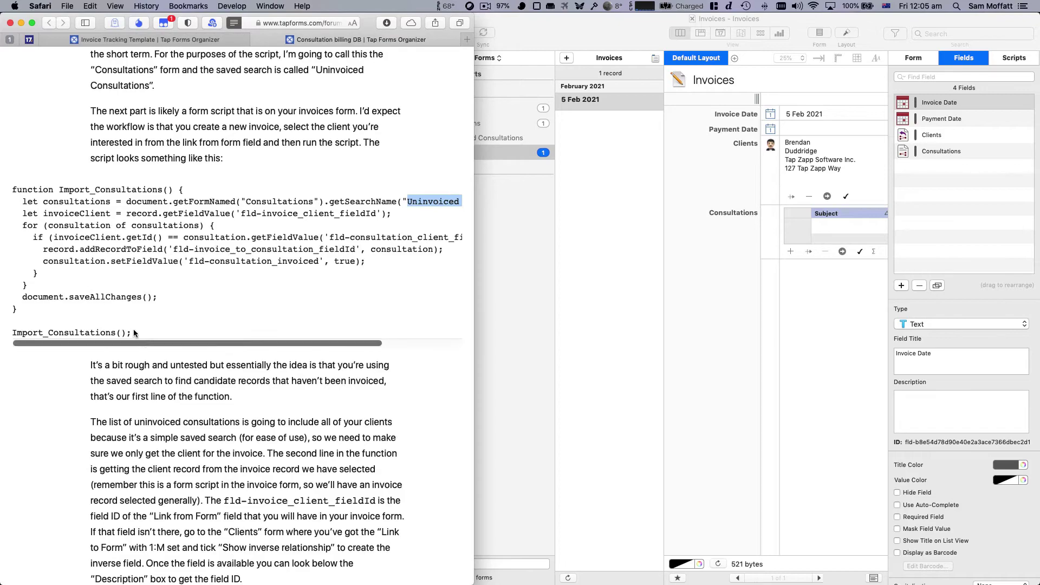
{"action": "scroll", "coordinate": [134, 334], "scroll_direction": "down", "scroll_amount": 20}
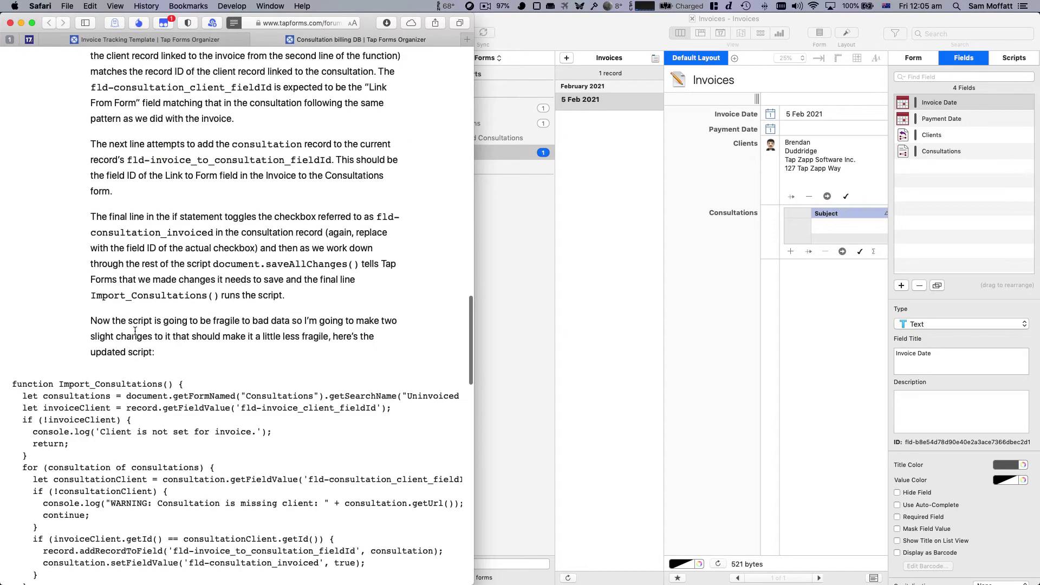
{"action": "scroll", "coordinate": [135, 335], "scroll_direction": "down", "scroll_amount": 15}
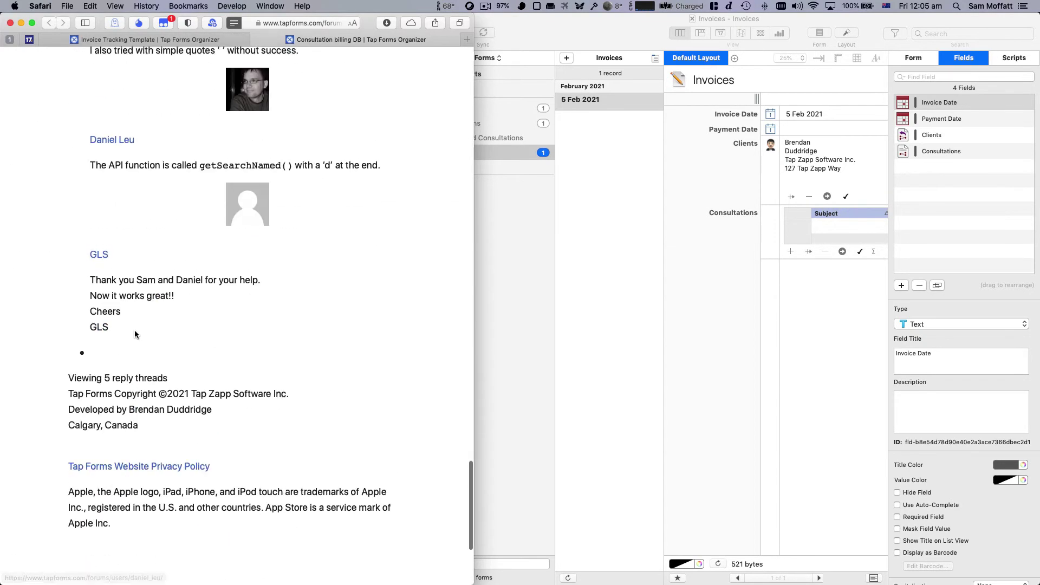
{"action": "scroll", "coordinate": [135, 334], "scroll_direction": "up", "scroll_amount": 5}
{"action": "scroll", "coordinate": [135, 335], "scroll_direction": "up", "scroll_amount": 20}
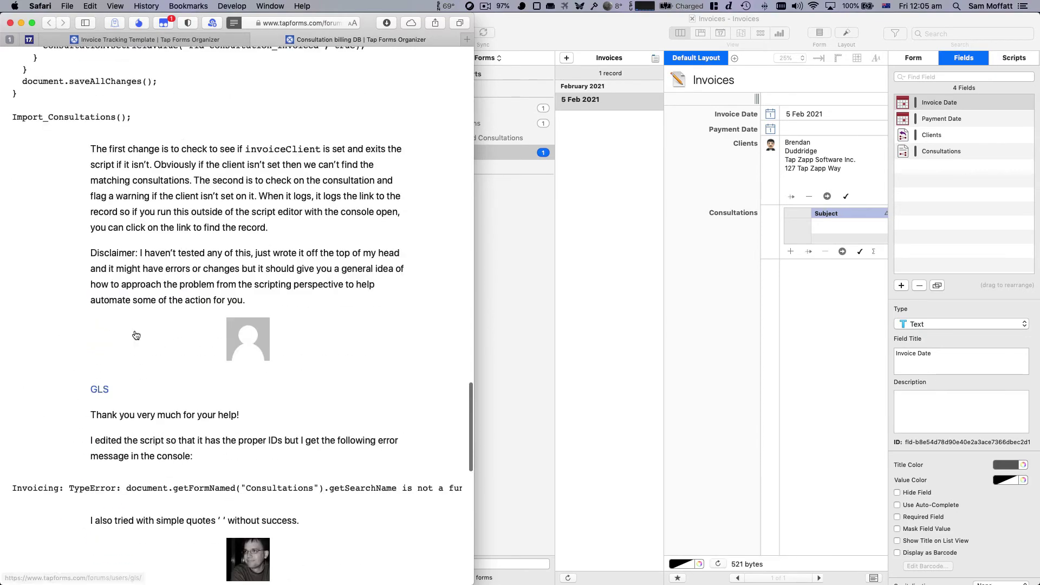
{"action": "scroll", "coordinate": [135, 331], "scroll_direction": "down", "scroll_amount": 3}
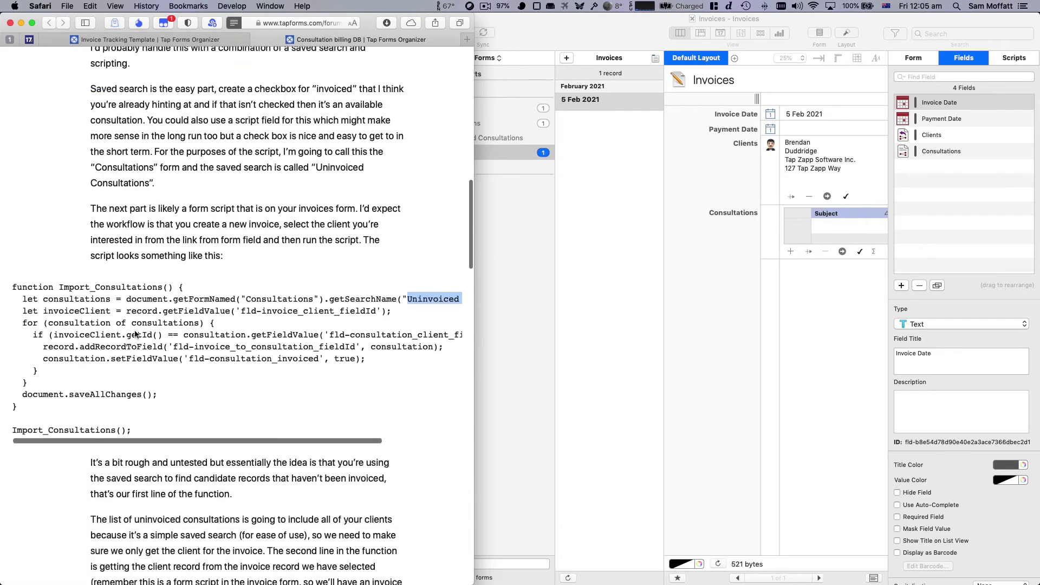
Step: Add a new script to the Invoices form's Scripts list
{"action": "left_click", "coordinate": [593, 349]}
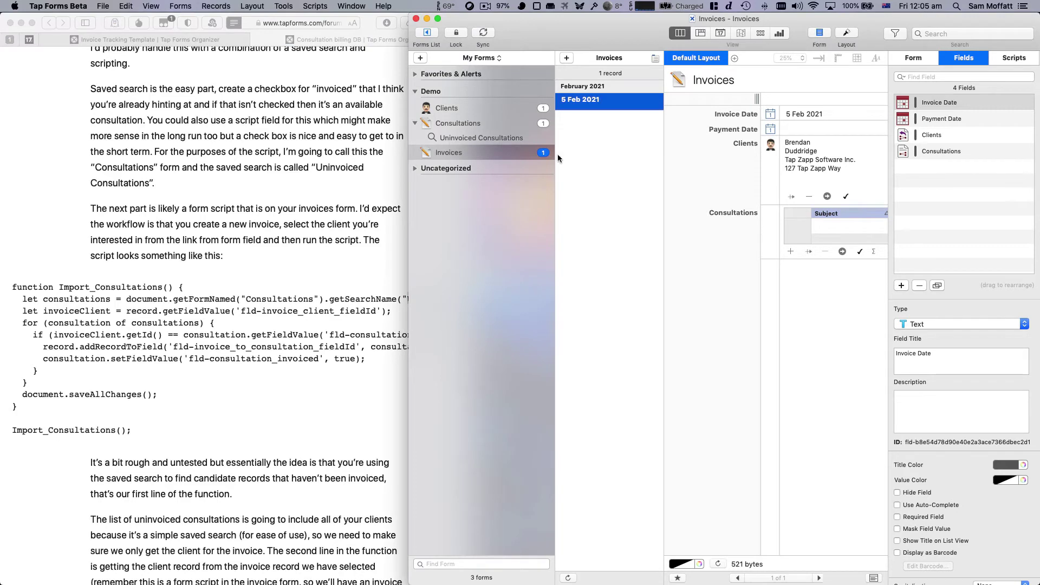
{"action": "left_click", "coordinate": [496, 156]}
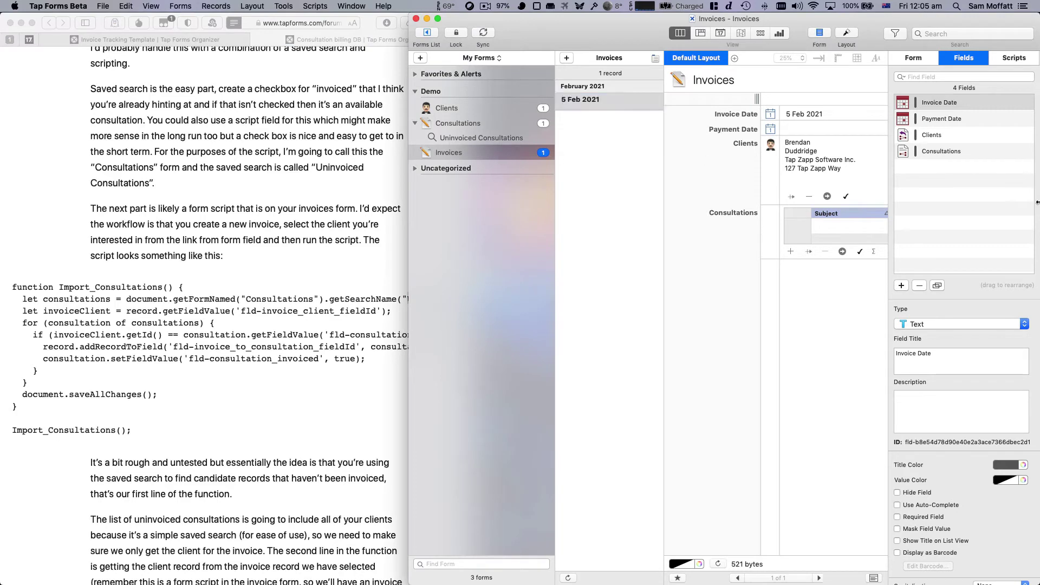
{"action": "left_click", "coordinate": [1023, 54]}
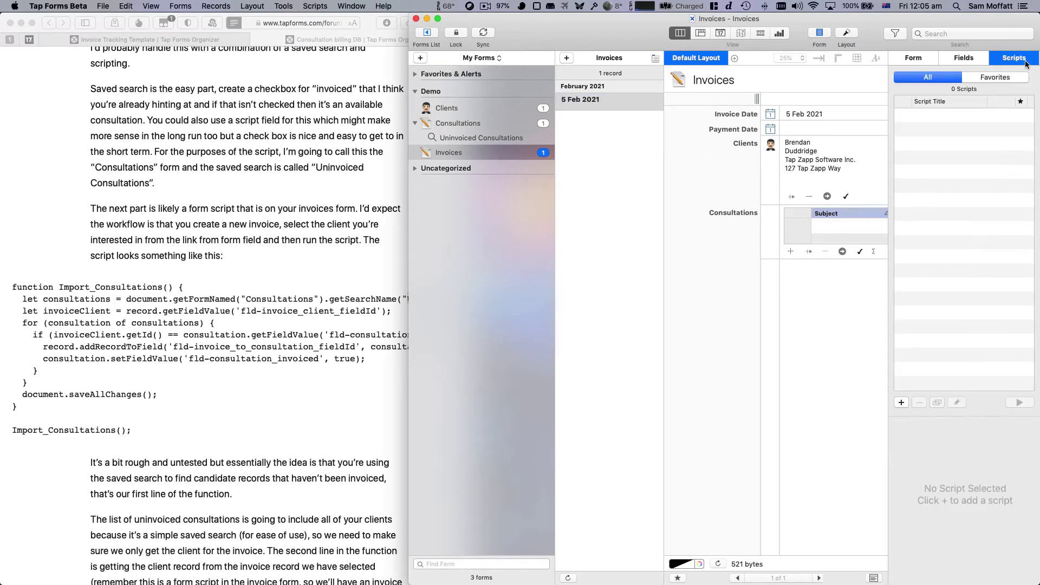
{"action": "left_click", "coordinate": [910, 406]}
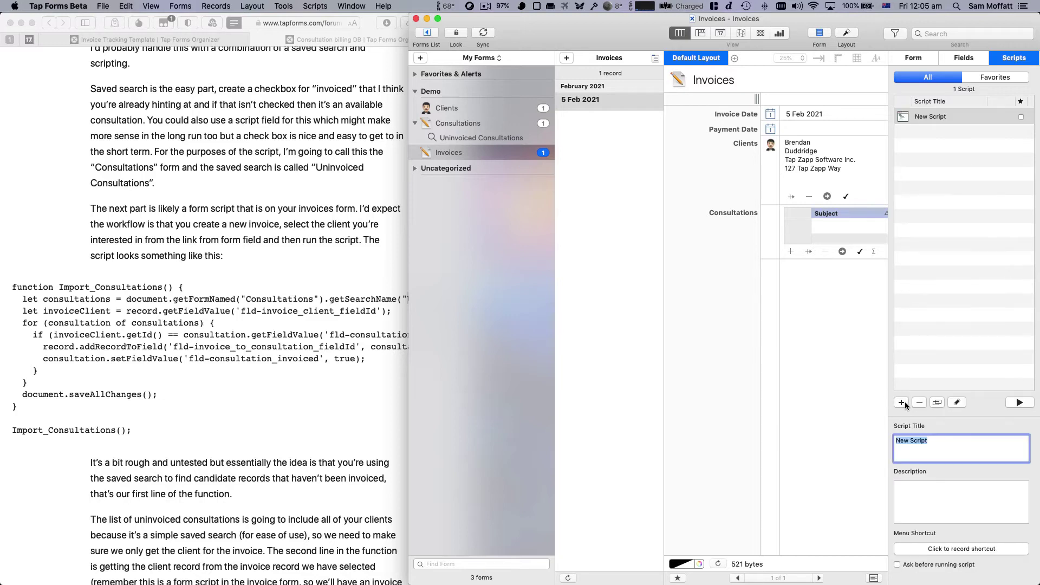
Step: Select the forum's Import_Consultations script and title the new script 'Import Consultations'
{"action": "left_click", "coordinate": [199, 379]}
{"action": "left_click_drag", "start_coordinate": [136, 433], "coordinate": [9, 291]}
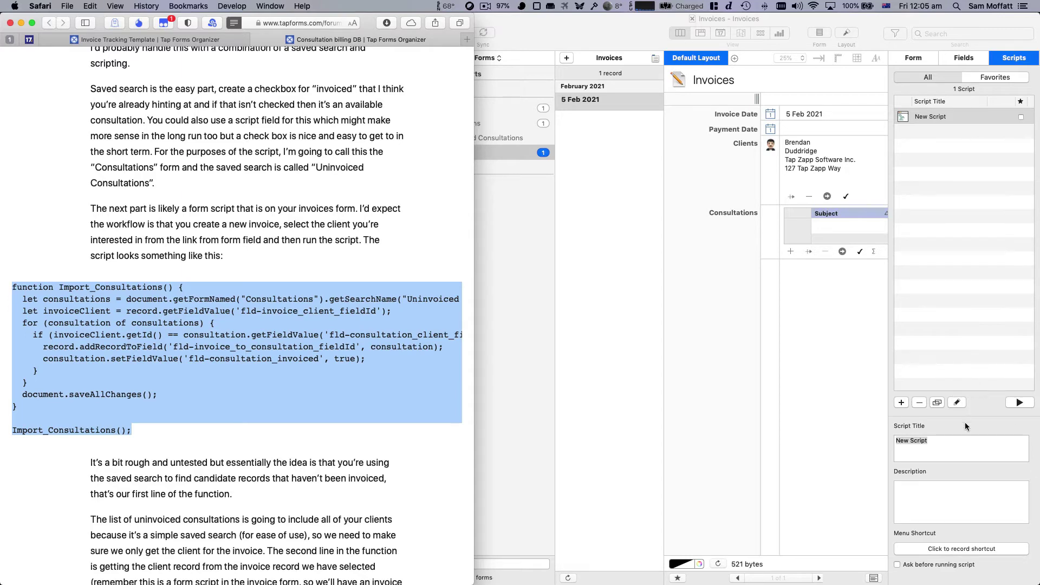
{"action": "left_click", "coordinate": [943, 450]}
{"action": "type", "text": "Import"}
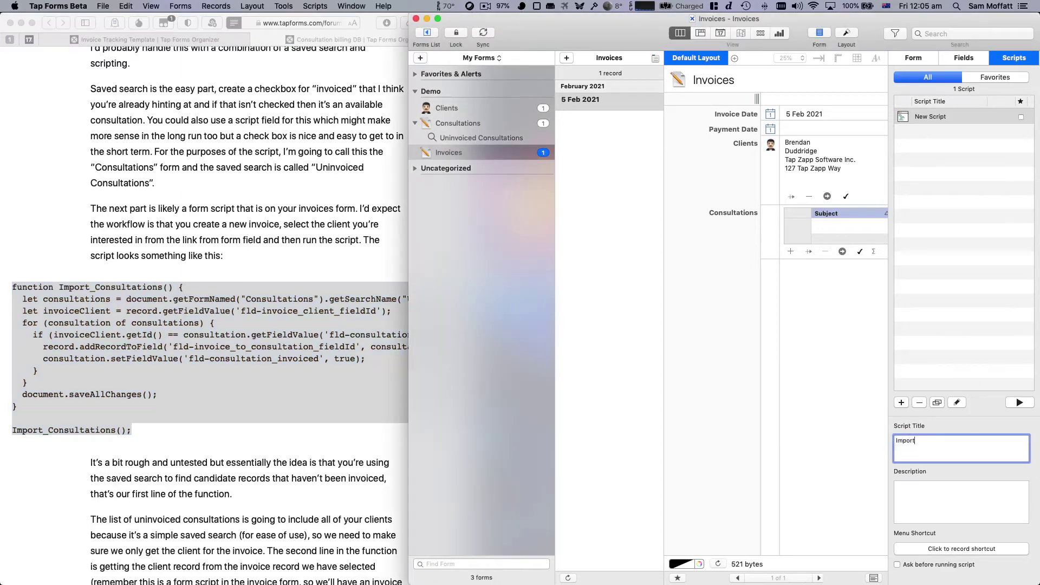
{"action": "type", "text": " Consultations"}
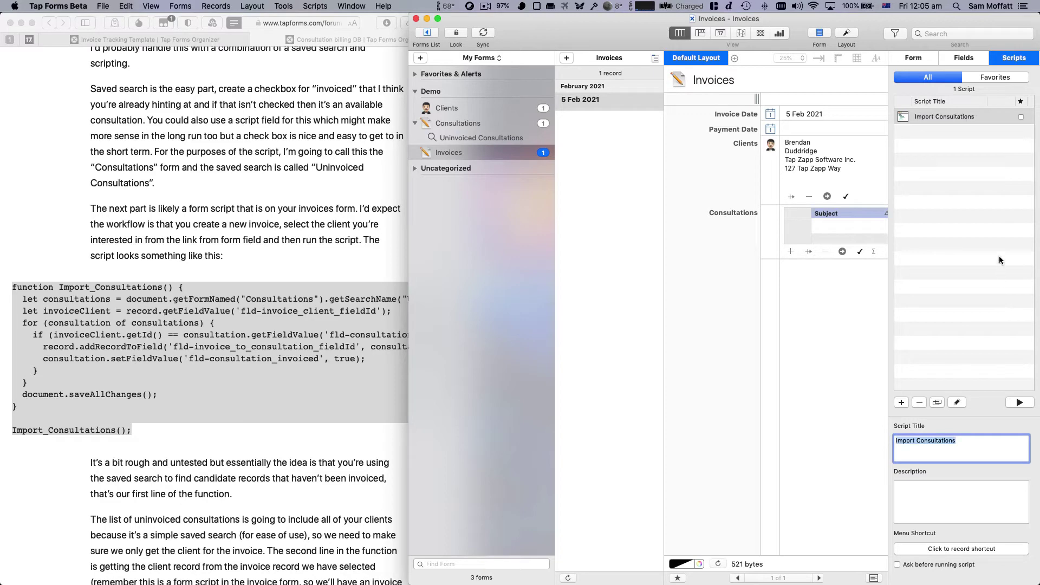
{"action": "left_click", "coordinate": [957, 184]}
Step: Replace the Import Consultations template code with the copied forum script and widen the editor
{"action": "double_click", "coordinate": [907, 118]}
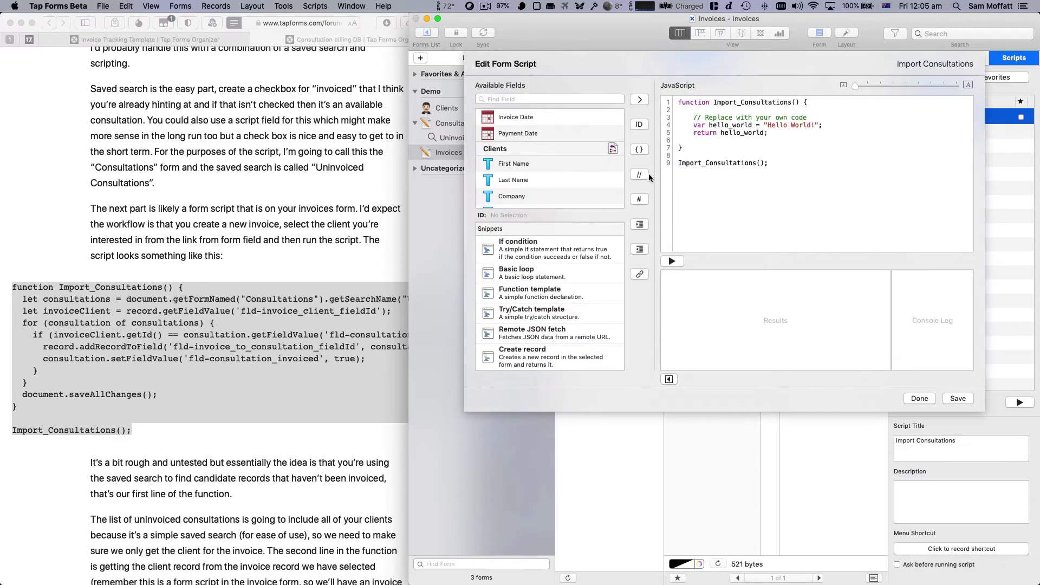
{"action": "key", "text": "super+a"}
{"action": "type", "text": "function Import_Consultations() {   let consultations = document.getFormNamed(\"Consultations\").getSearchName(\"Uninvoiced Consultations\");   let invoiceClient = record.getFieldValue('fld-invoice_client_fieldId');   for (consultation of consultations) {     if (invoiceClient.getId() == consultation.getFieldValue('fld-consultation_client_fieldId').getId()) {       record.addRecordToField('fld-invoice_to_consultation_fieldId', consultation);       consultation.setFieldValue('fld-consultation_invoiced', true);     }   }   document.saveAllChanges(); }  Import_Consultations();"}
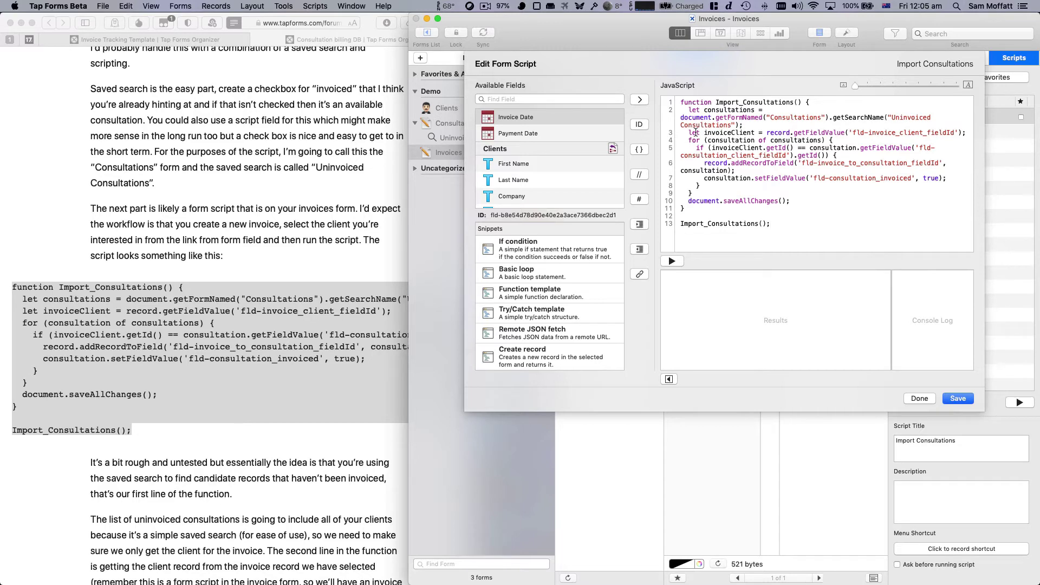
{"action": "left_click_drag", "start_coordinate": [464, 228], "coordinate": [413, 246]}
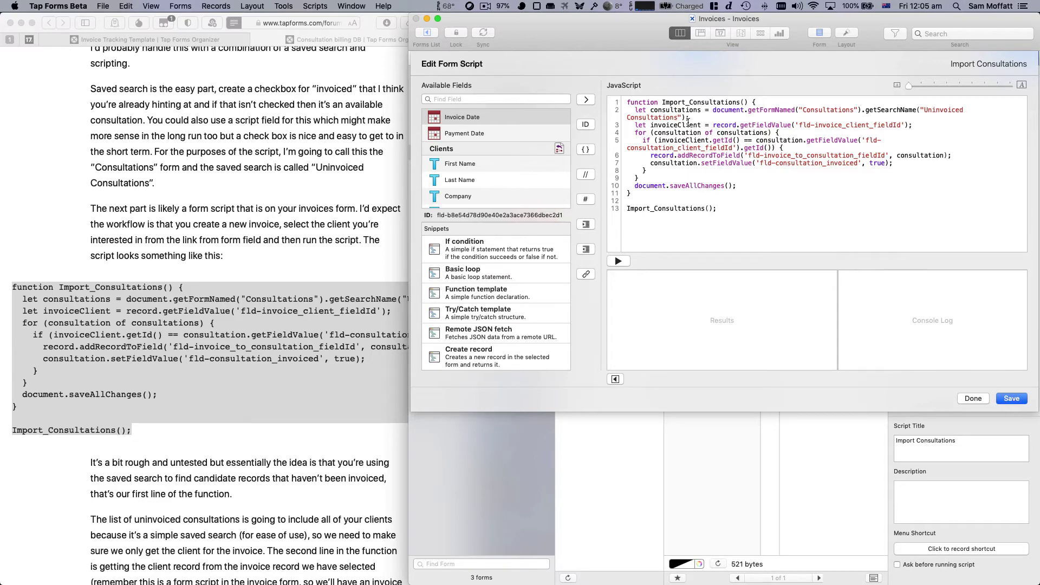
Step: Correct getSearchName to getSearchNamed and append .getRecords() to line 2
{"action": "left_click", "coordinate": [919, 110]}
{"action": "type", "text": "d"}
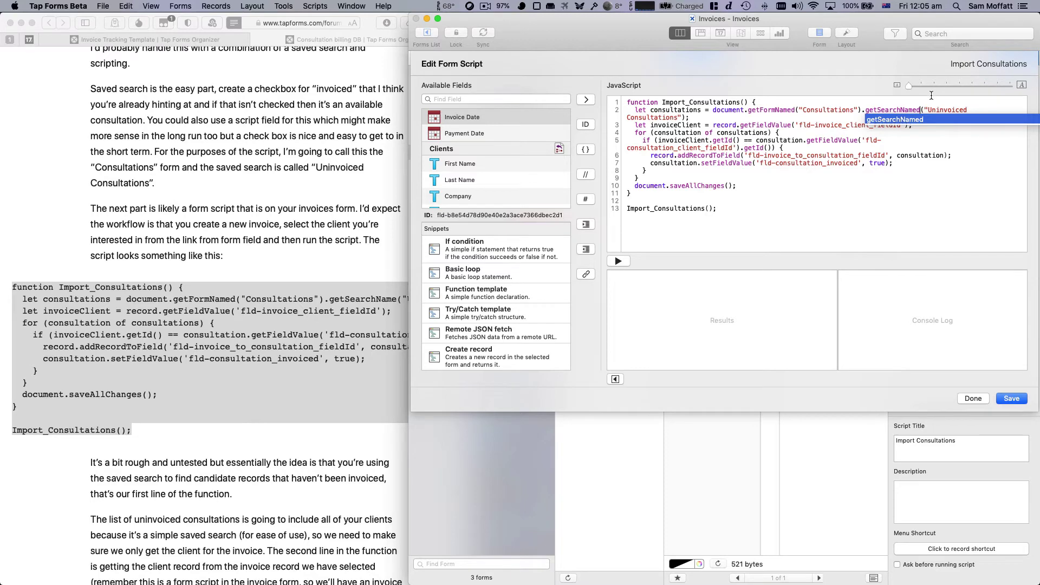
{"action": "left_click", "coordinate": [872, 110]}
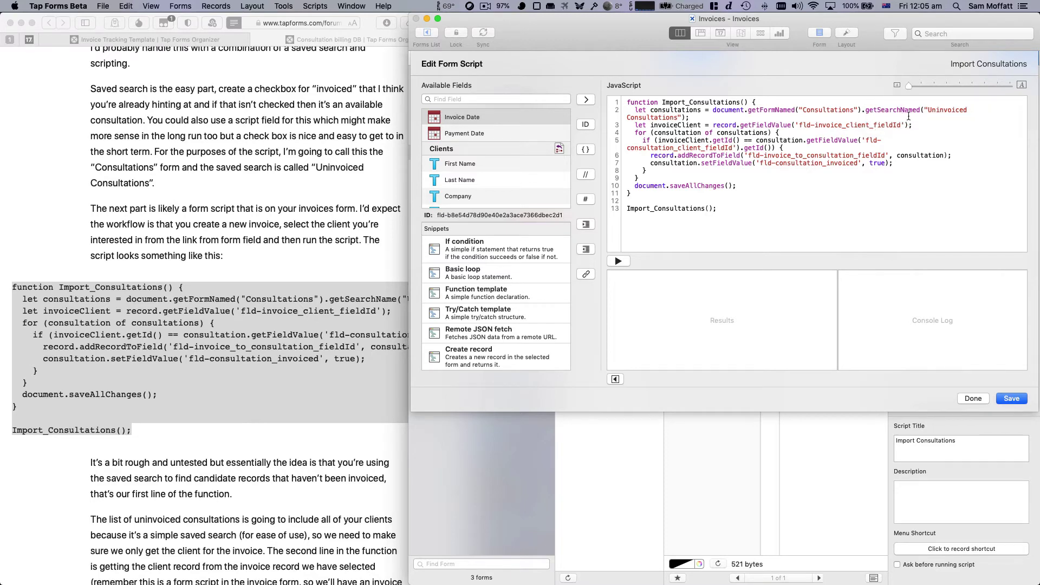
{"action": "key", "text": "Down"}
{"action": "key", "text": "Left"}
{"action": "type", "text": ".getRecords"}
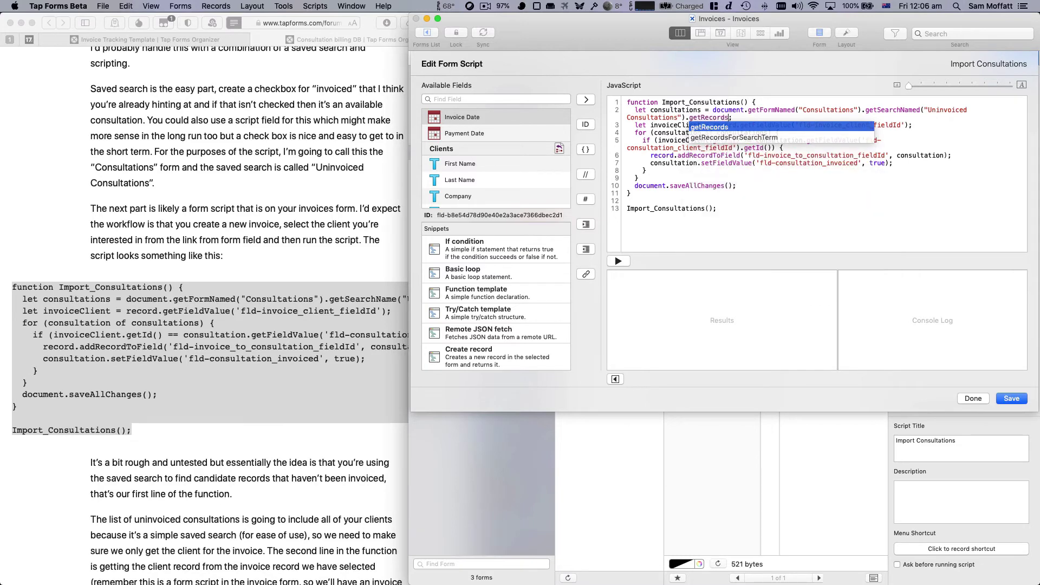
{"action": "type", "text": "()"}
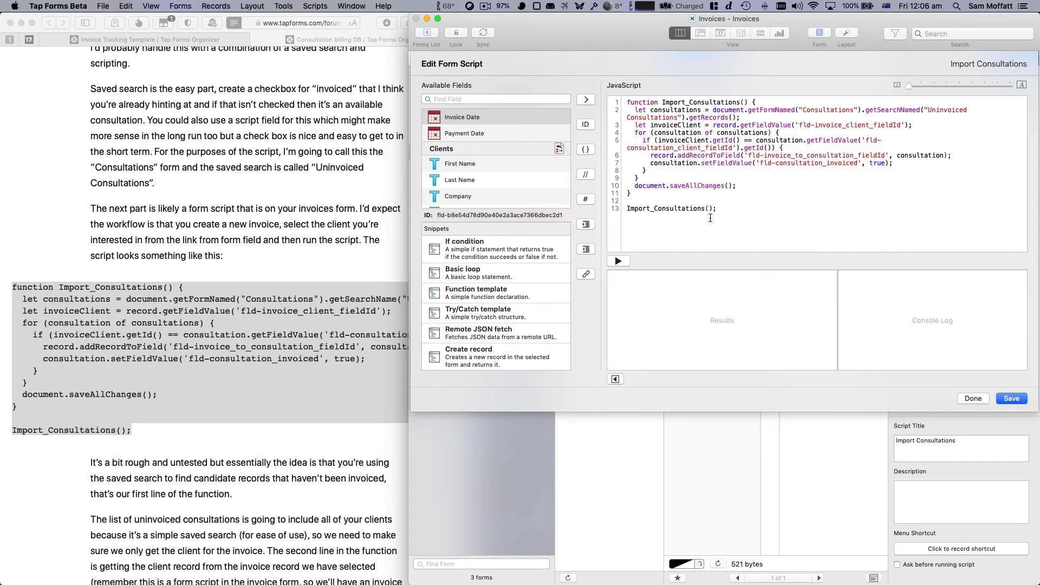
Step: Delete the invoiced field ID placeholder on line 7, then restore it
{"action": "key", "text": "super+shift+4"}
{"action": "left_click_drag", "start_coordinate": [756, 164], "coordinate": [861, 164]}
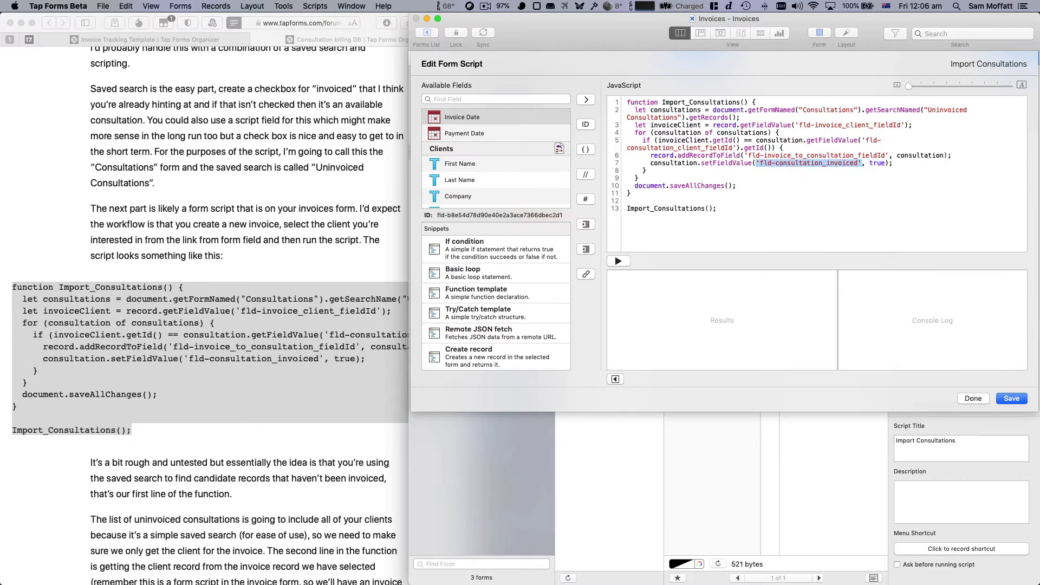
{"action": "key", "text": "BackSpace"}
{"action": "key", "text": "super+z"}
{"action": "left_click", "coordinate": [723, 163]}
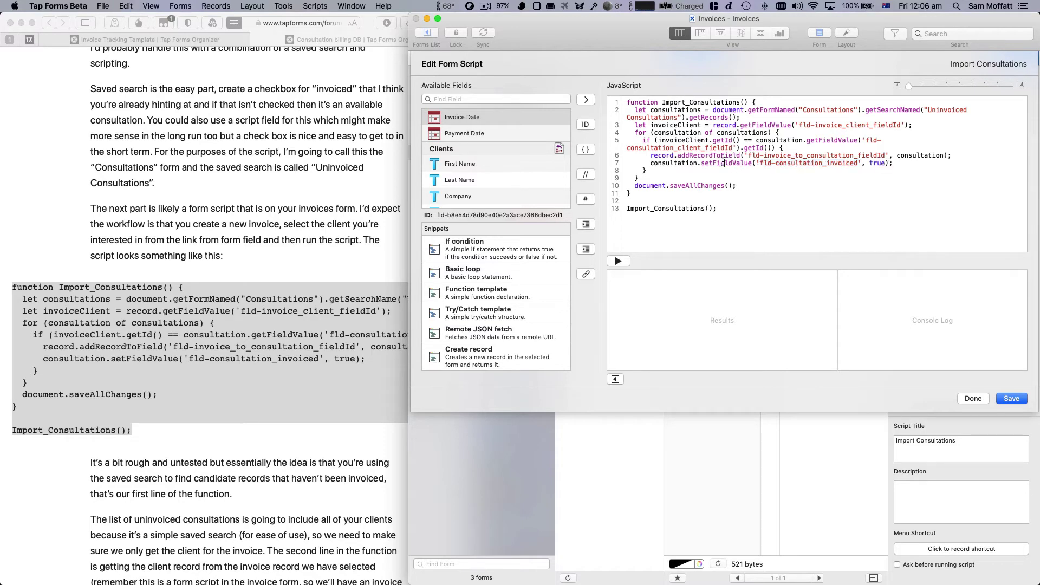
Step: Search the forum thread for setFieldValue and step through its matches
{"action": "left_click", "coordinate": [131, 347]}
{"action": "scroll", "coordinate": [131, 347], "scroll_direction": "down", "scroll_amount": 10}
{"action": "scroll", "coordinate": [131, 343], "scroll_direction": "down", "scroll_amount": 15}
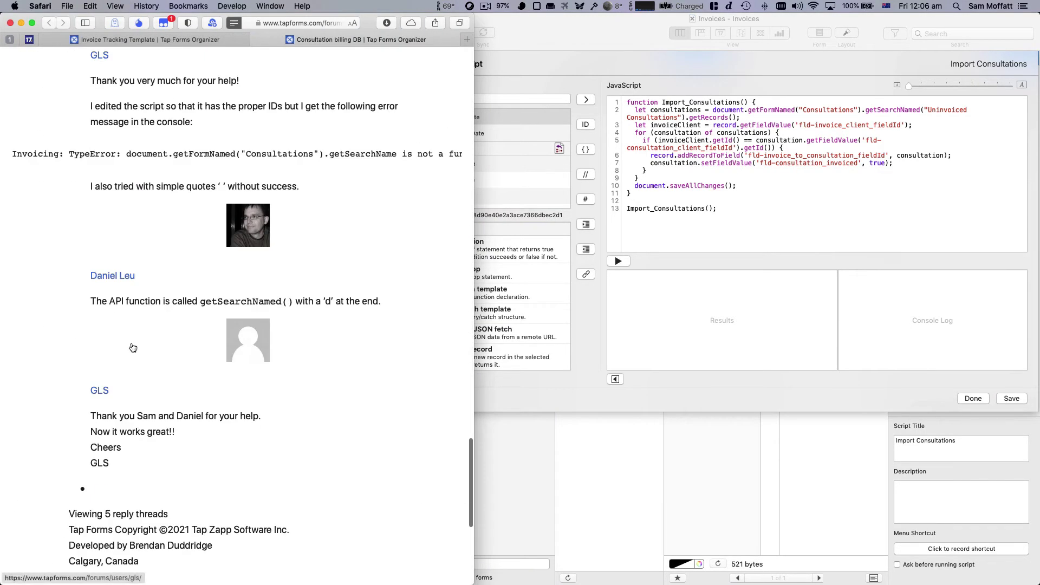
{"action": "scroll", "coordinate": [131, 342], "scroll_direction": "down", "scroll_amount": 3}
{"action": "scroll", "coordinate": [132, 343], "scroll_direction": "up", "scroll_amount": 5}
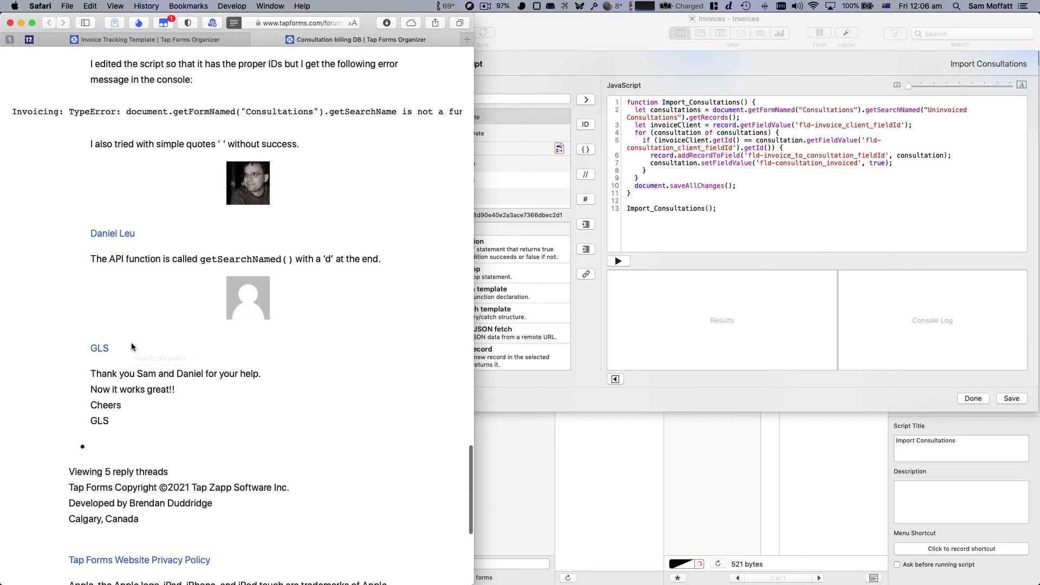
{"action": "key", "text": "super+f"}
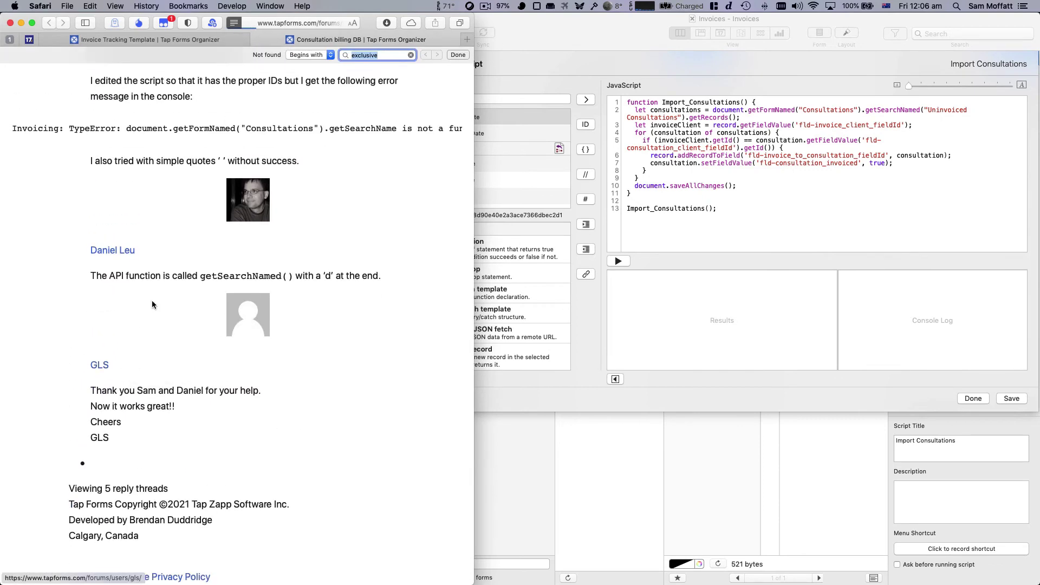
{"action": "type", "text": "set"}
{"action": "left_click", "coordinate": [70, 577]}
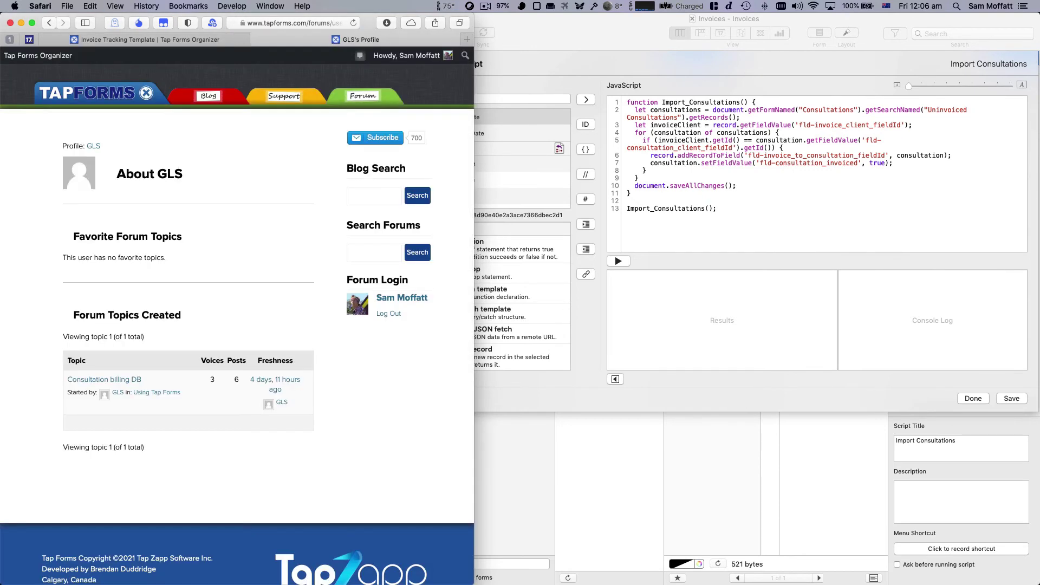
{"action": "key", "text": "super+["}
{"action": "key", "text": "super+f"}
{"action": "type", "text": "setFieldValue"}
{"action": "key", "text": "Return"}
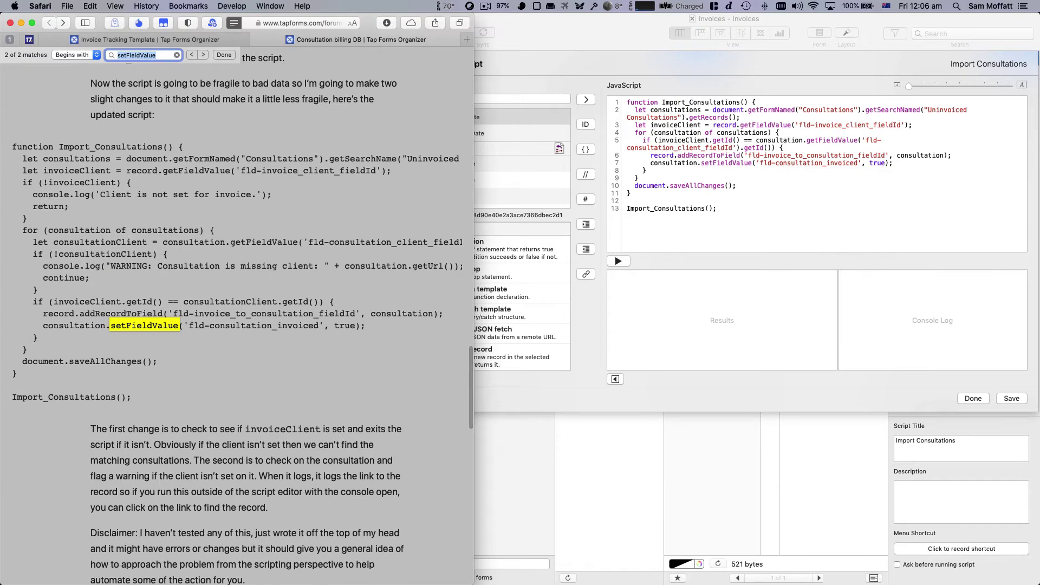
{"action": "key", "text": "Return"}
{"action": "key", "text": "Return"}
{"action": "key", "text": "Return"}
{"action": "key", "text": "Return"}
Step: Change line 6 to addRecordToField(consultation, 'fld-invoice_to_consultation_fieldId')
{"action": "left_click", "coordinate": [761, 185]}
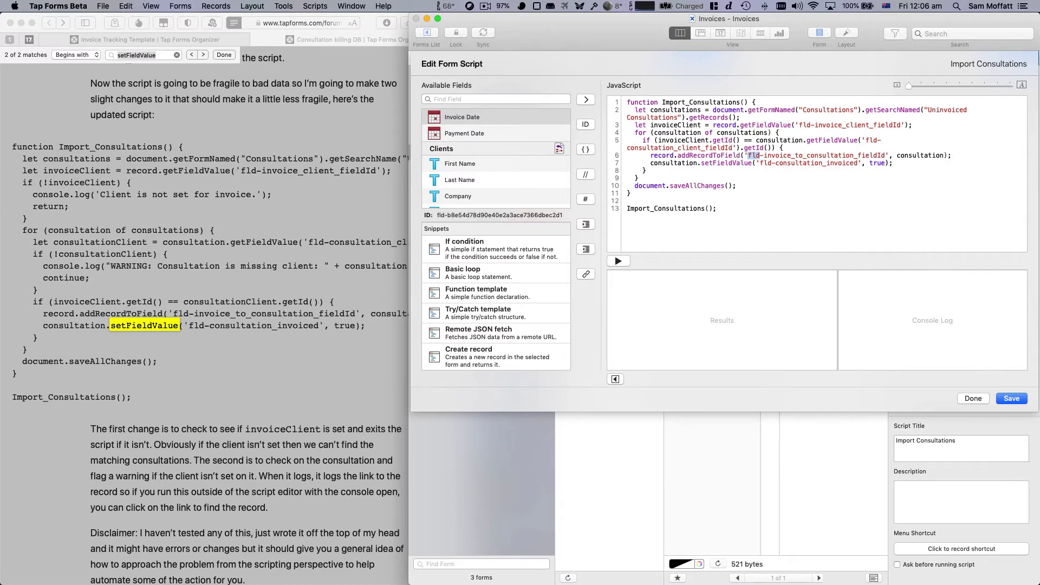
{"action": "key", "text": "alt+shift+Right"}
{"action": "key", "text": "alt+shift+Right"}
{"action": "key", "text": "alt+shift+Right"}
{"action": "key", "text": "shift+Left"}
{"action": "key", "text": "shift+Left"}
{"action": "key", "text": "shift+Left"}
{"action": "key", "text": "shift+Left"}
{"action": "key", "text": "shift+Left"}
{"action": "key", "text": "shift+Left"}
{"action": "key", "text": "shift+Left"}
{"action": "key", "text": "shift+Left"}
{"action": "key", "text": "shift+Left"}
{"action": "key", "text": "shift+Left"}
{"action": "key", "text": "shift+Left"}
{"action": "key", "text": "shift+Left"}
{"action": "key", "text": "shift+Left"}
{"action": "key", "text": "super+c"}
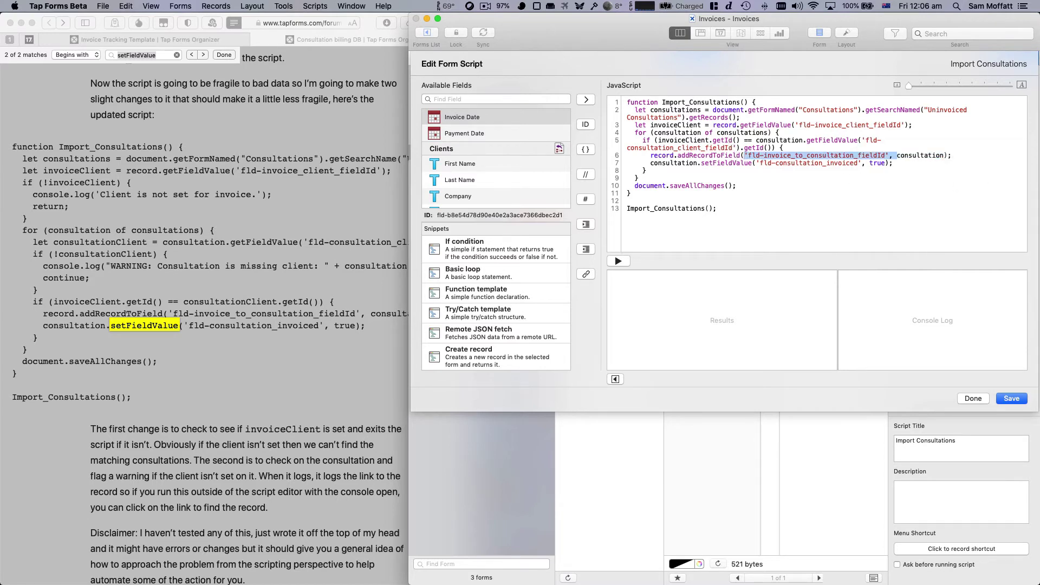
{"action": "key", "text": "BackSpace"}
{"action": "key", "text": "Delete"}
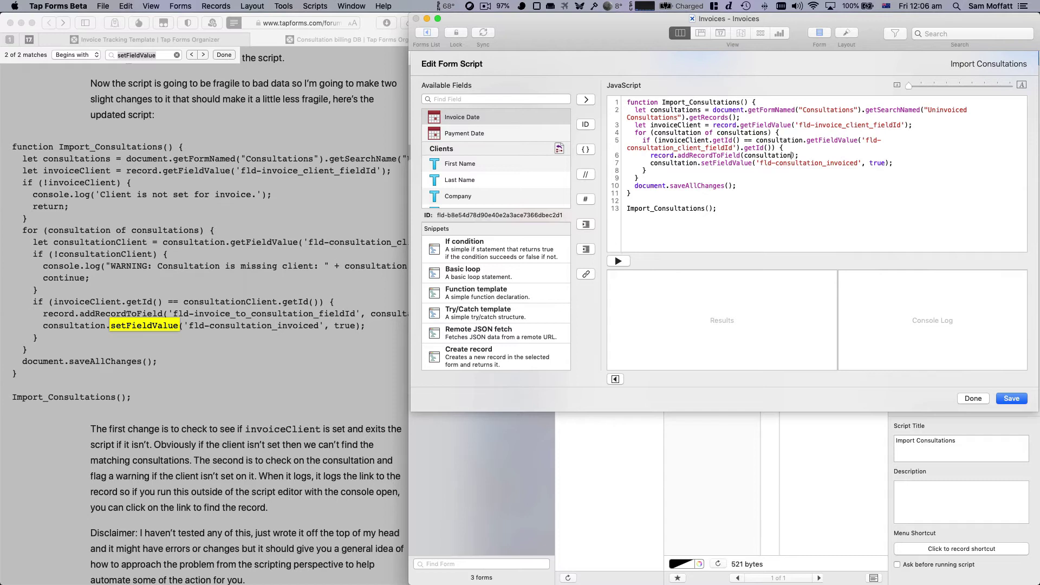
{"action": "type", "text": ","}
{"action": "key", "text": "super+v"}
{"action": "left_click", "coordinate": [714, 175]}
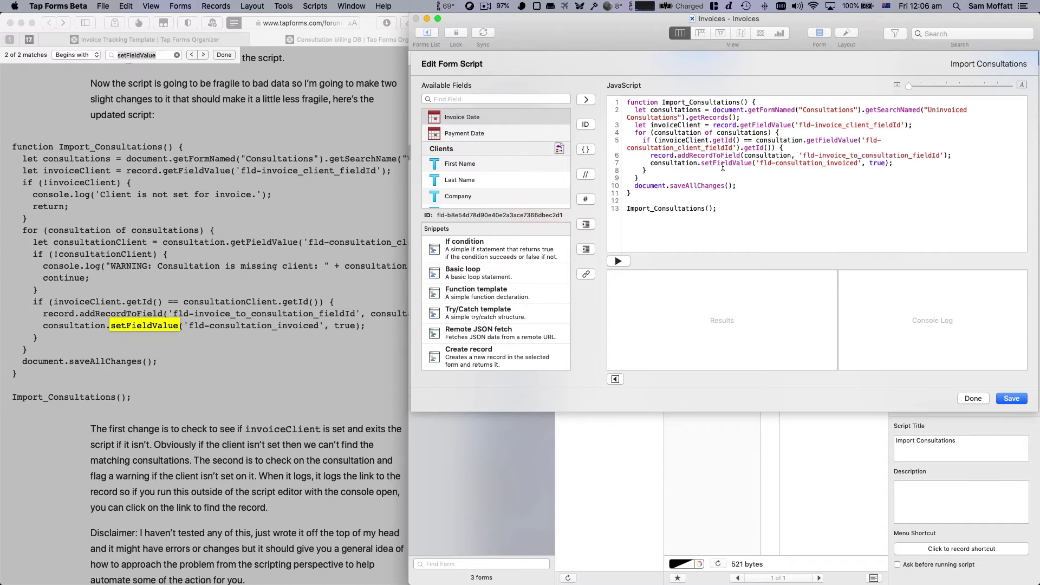
Step: Hide the snippets sidebar and review the Uninvoiced Consultations name and client field ID
{"action": "left_click", "coordinate": [617, 379]}
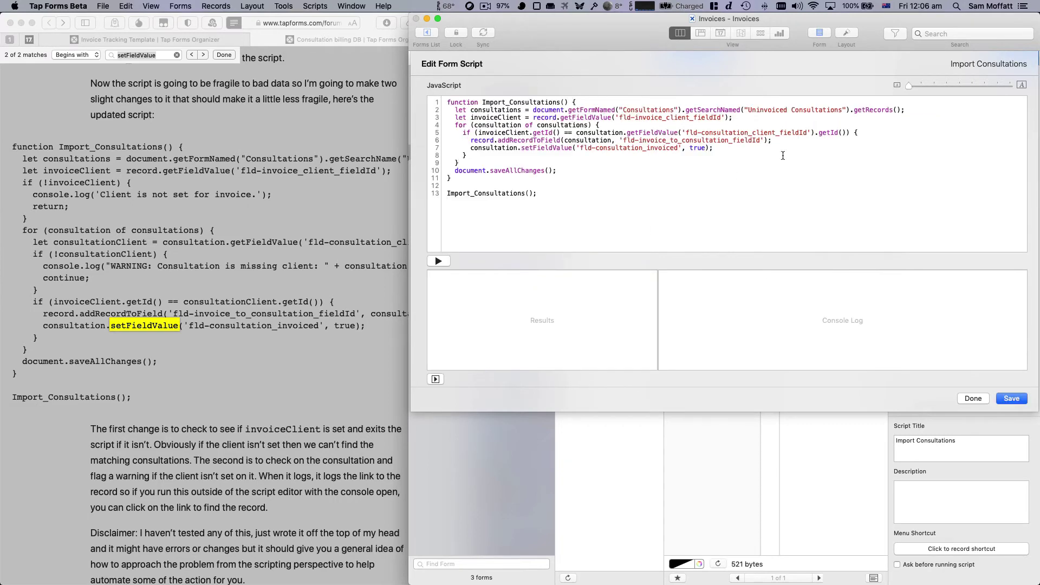
{"action": "double_click", "coordinate": [635, 110]}
{"action": "left_click_drag", "start_coordinate": [747, 110], "coordinate": [841, 110]}
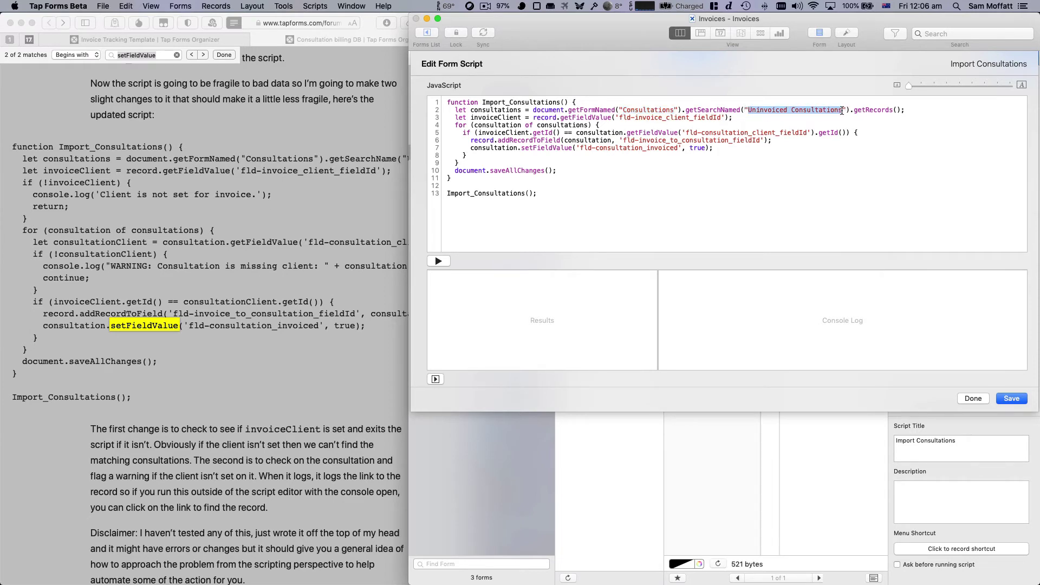
{"action": "left_click", "coordinate": [588, 116]}
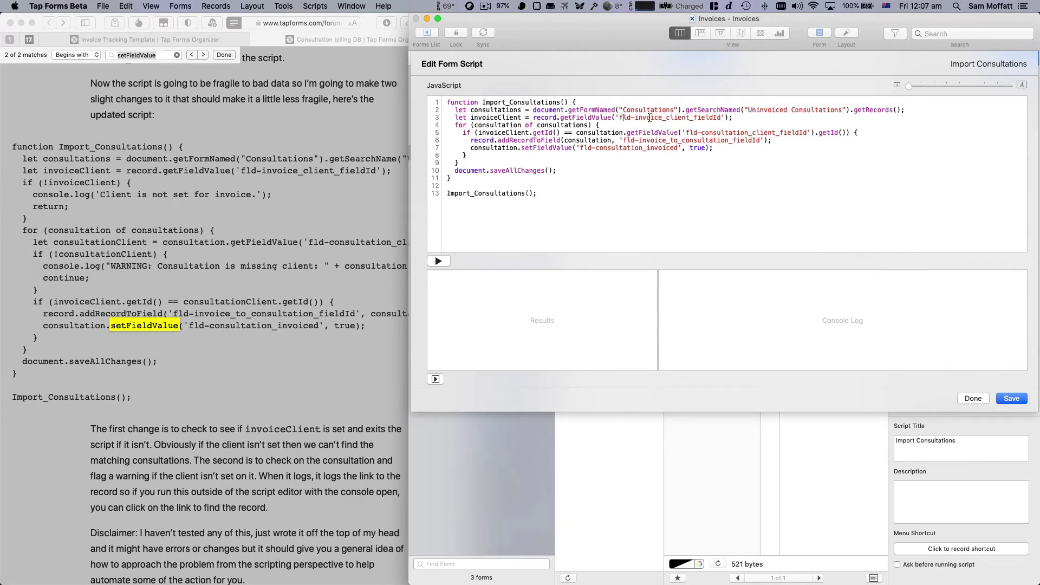
{"action": "left_click_drag", "start_coordinate": [642, 117], "coordinate": [720, 115]}
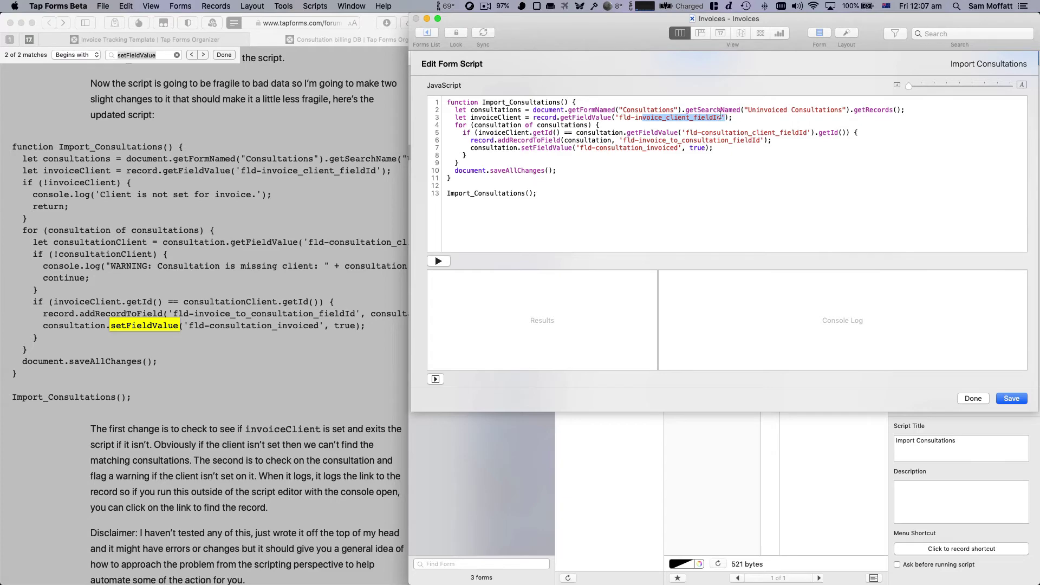
Step: Check the code against the forum article's Link from Form and invoice form explanation
{"action": "left_click", "coordinate": [193, 314]}
{"action": "scroll", "coordinate": [194, 314], "scroll_direction": "down", "scroll_amount": 5}
{"action": "scroll", "coordinate": [194, 315], "scroll_direction": "up", "scroll_amount": 6}
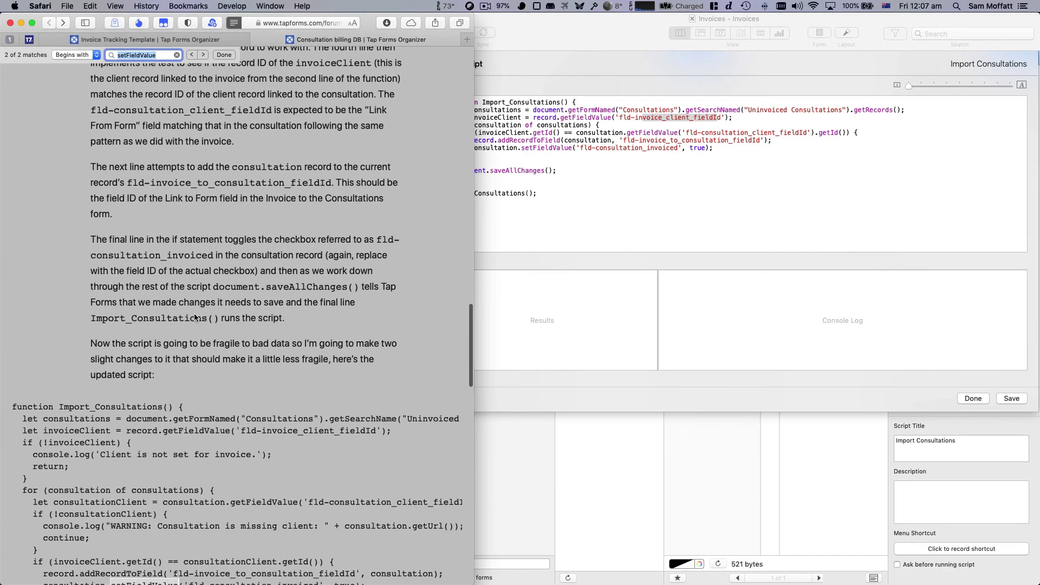
{"action": "scroll", "coordinate": [194, 315], "scroll_direction": "down", "scroll_amount": 4}
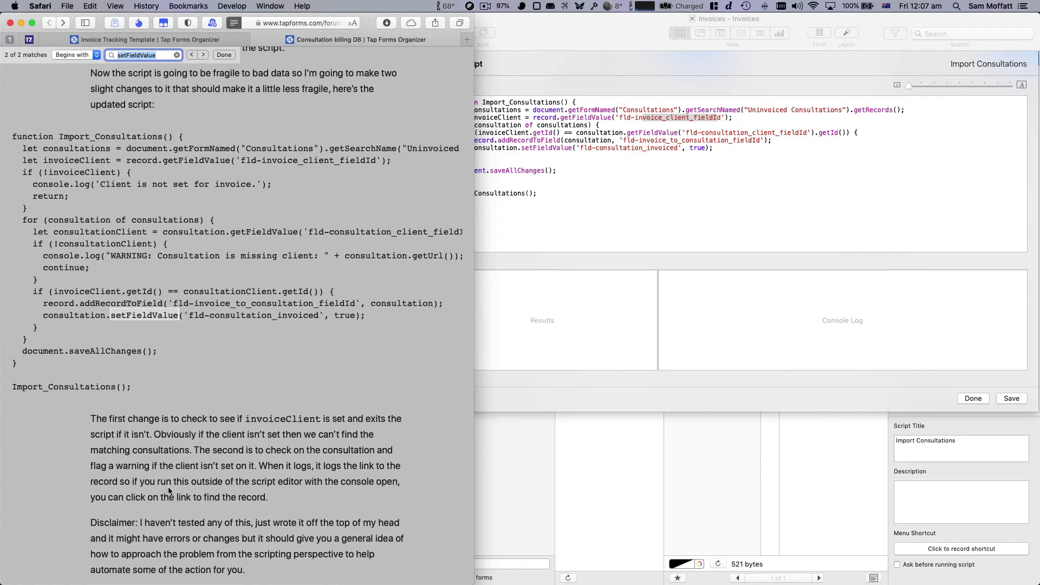
{"action": "scroll", "coordinate": [181, 367], "scroll_direction": "up", "scroll_amount": 15}
{"action": "scroll", "coordinate": [181, 366], "scroll_direction": "down", "scroll_amount": 3}
{"action": "left_click", "coordinate": [190, 283]}
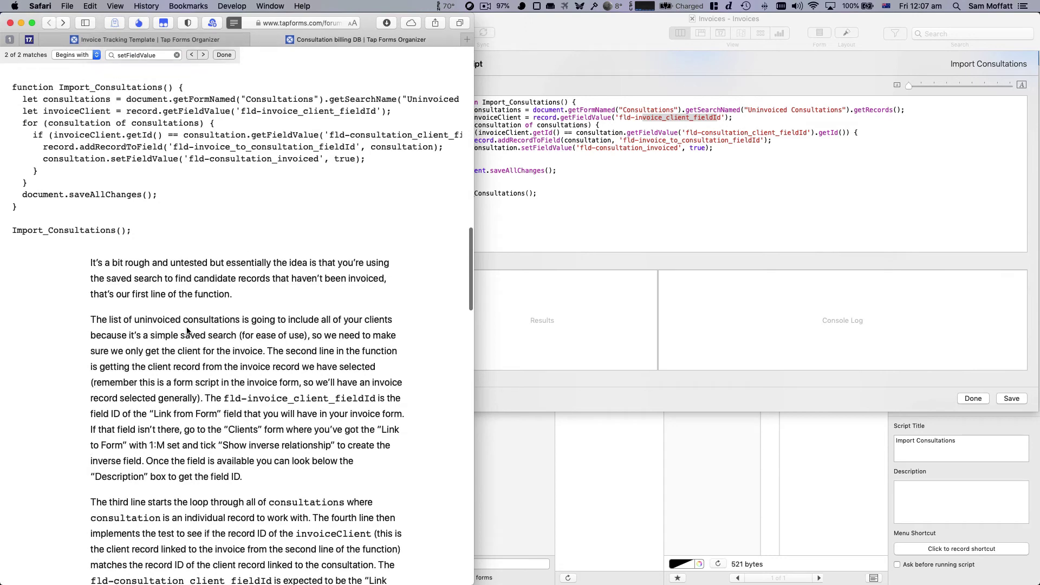
{"action": "scroll", "coordinate": [187, 331], "scroll_direction": "down", "scroll_amount": 5}
{"action": "scroll", "coordinate": [190, 305], "scroll_direction": "down", "scroll_amount": 1}
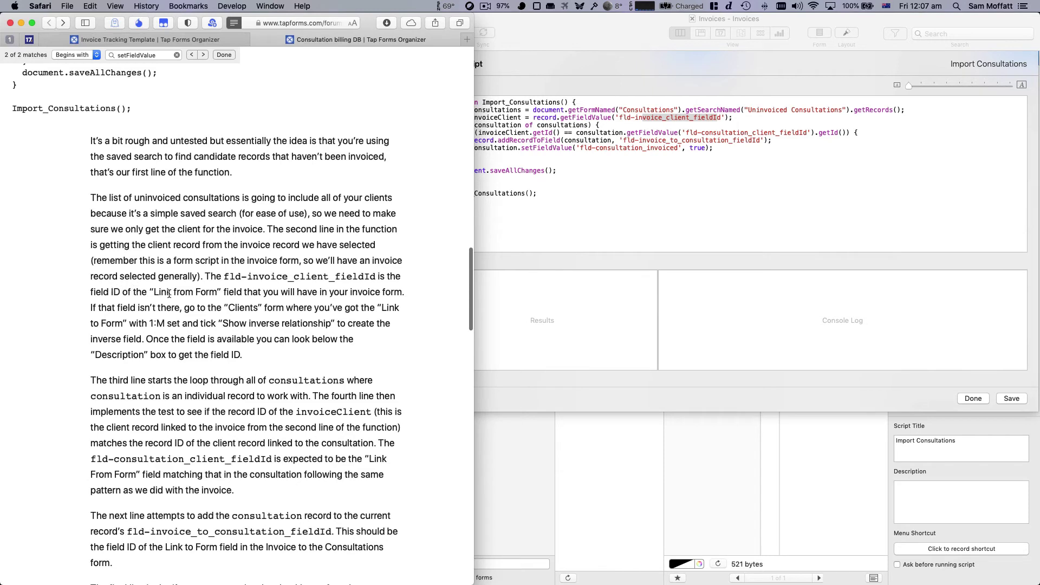
{"action": "left_click_drag", "start_coordinate": [167, 293], "coordinate": [222, 293]}
{"action": "left_click", "coordinate": [222, 294]}
{"action": "left_click_drag", "start_coordinate": [342, 293], "coordinate": [402, 293]}
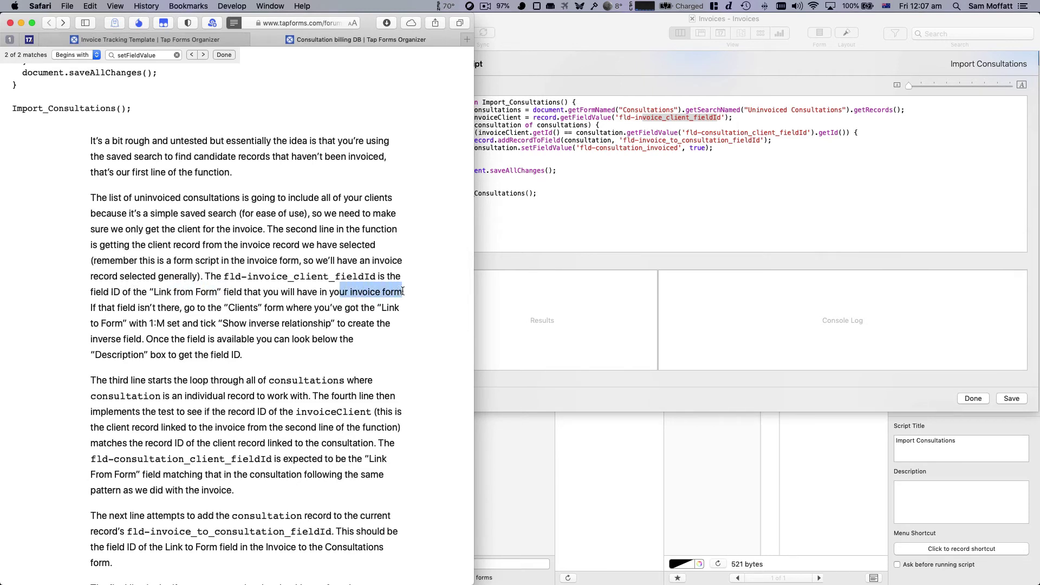
{"action": "left_click", "coordinate": [1011, 398]}
Step: Save the script and copy the Invoices form's Clients field ID
{"action": "left_click", "coordinate": [1012, 398]}
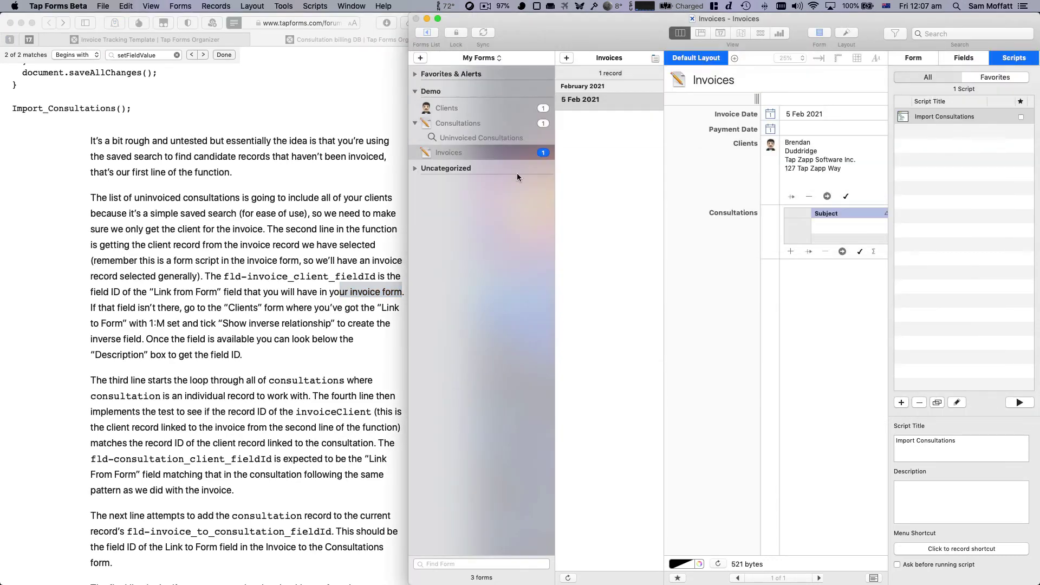
{"action": "left_click", "coordinate": [505, 152]}
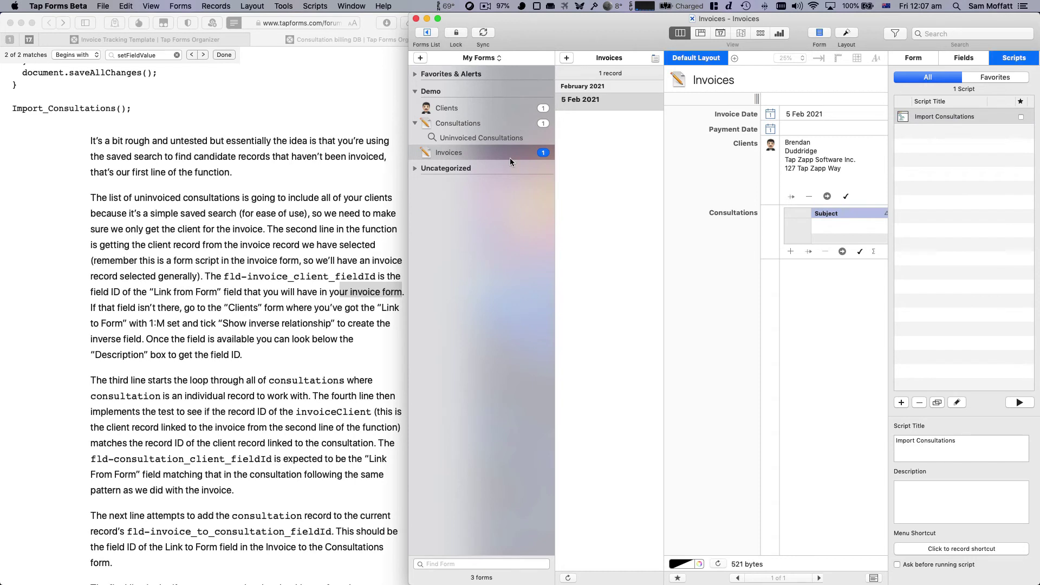
{"action": "left_click", "coordinate": [964, 58]}
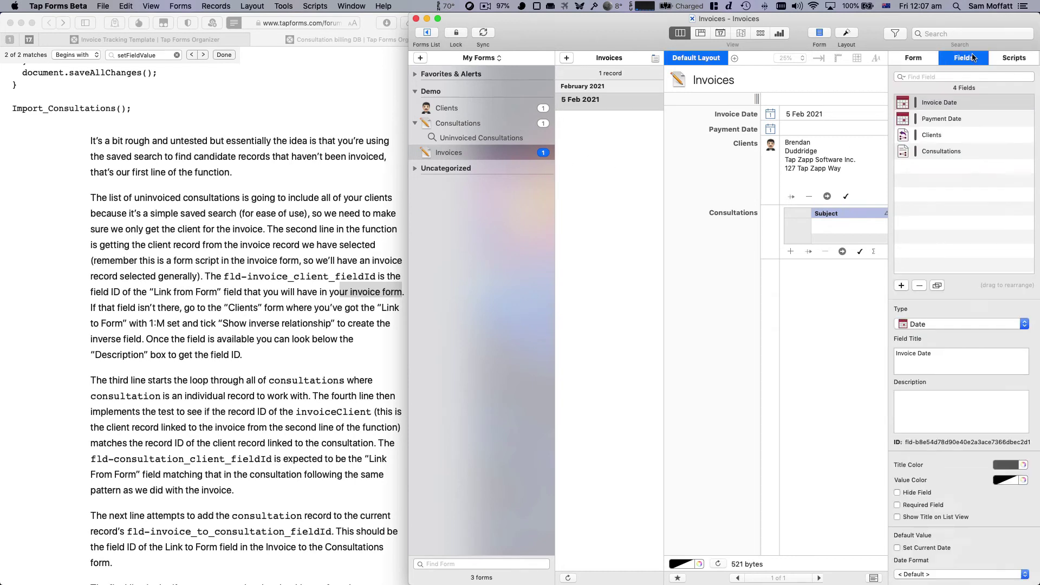
{"action": "left_click", "coordinate": [926, 139]}
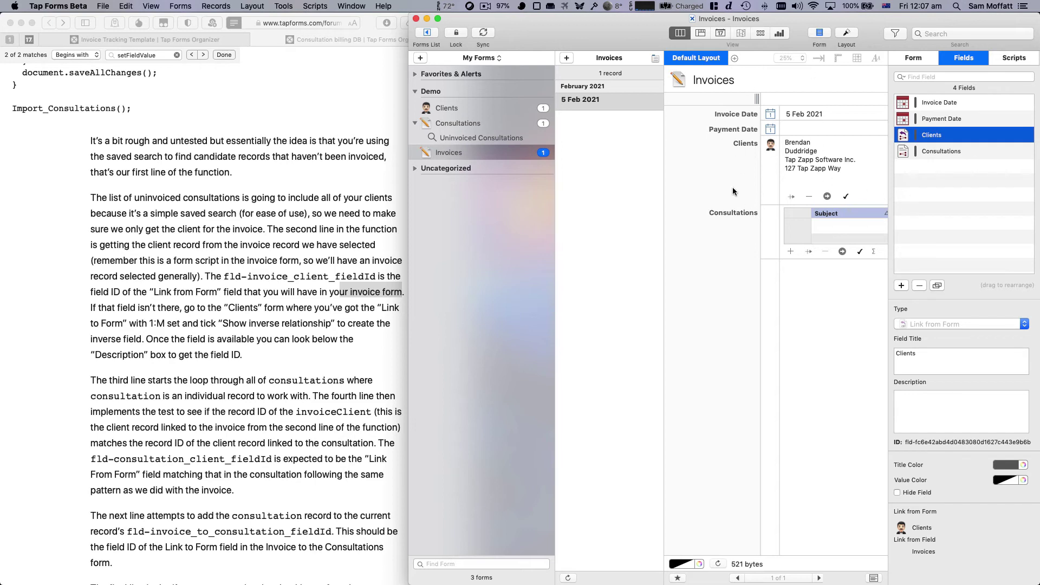
{"action": "triple_click", "coordinate": [918, 442]}
{"action": "key", "text": "cmd+c"}
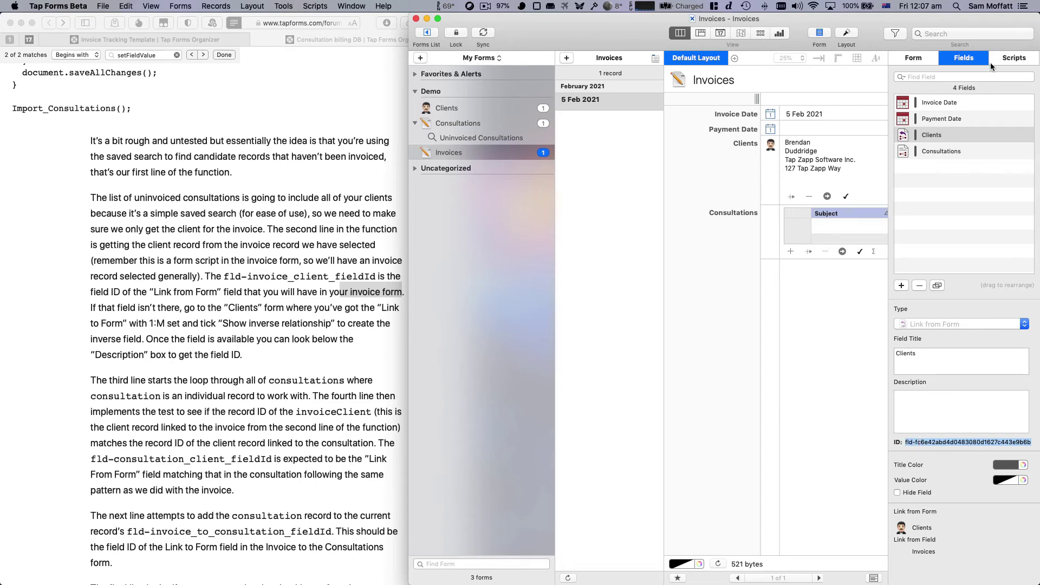
Step: Paste the Clients field ID over 'fld-invoice_client_fieldId' on script line 3
{"action": "left_click", "coordinate": [1014, 58]}
{"action": "left_click", "coordinate": [964, 118]}
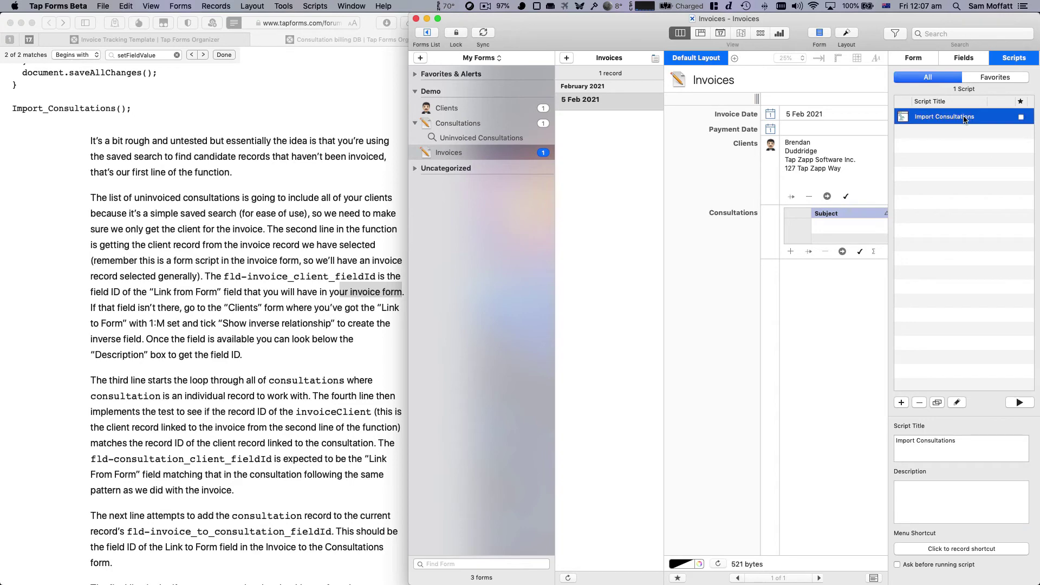
{"action": "double_click", "coordinate": [910, 116]}
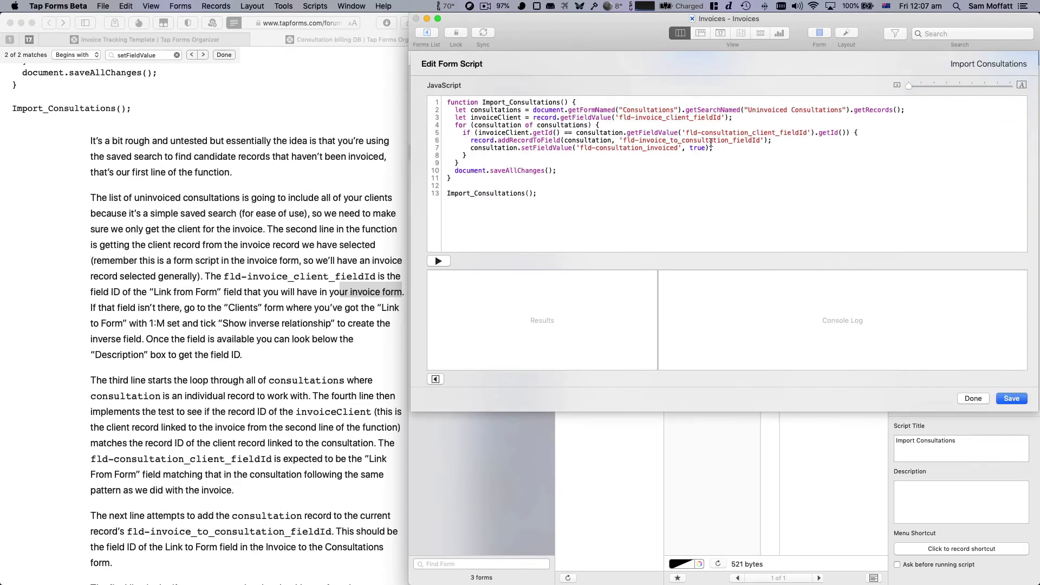
{"action": "left_click_drag", "start_coordinate": [619, 118], "coordinate": [632, 118]}
{"action": "left_click", "coordinate": [724, 118], "text": "shift"}
{"action": "key", "text": "cmd+v"}
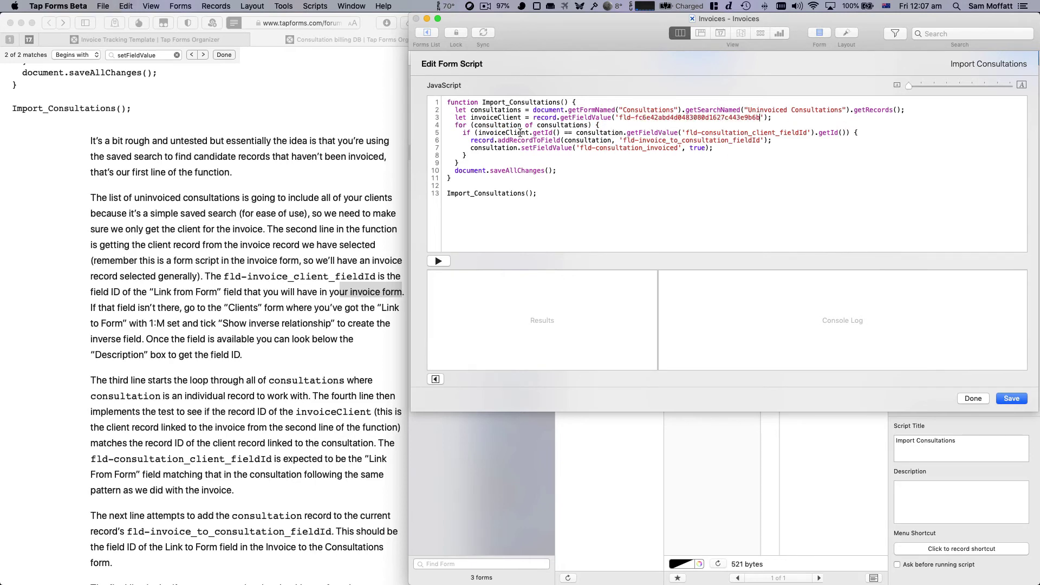
Step: Compare invoiceClient and fld-consultation_client_fieldId on line 5 with the forum article
{"action": "left_click", "coordinate": [216, 322]}
{"action": "scroll", "coordinate": [168, 321], "scroll_direction": "down", "scroll_amount": 3}
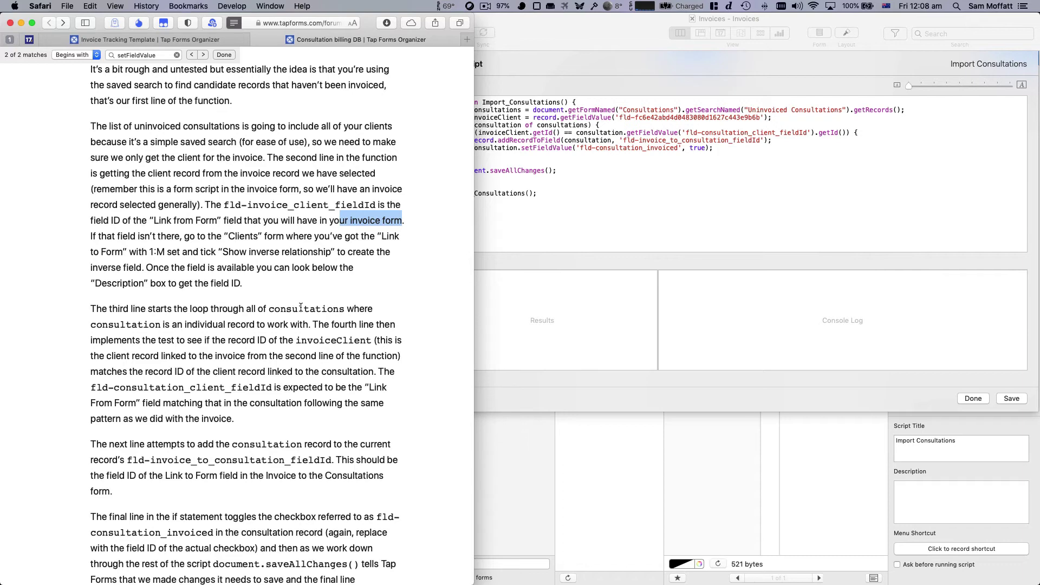
{"action": "left_click", "coordinate": [497, 132]}
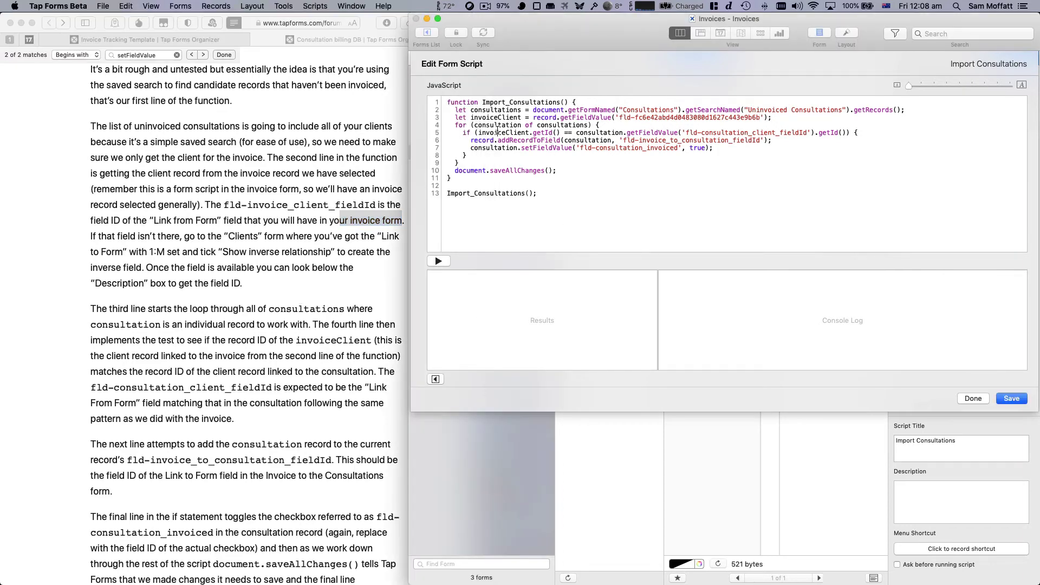
{"action": "double_click", "coordinate": [497, 132]}
{"action": "left_click", "coordinate": [255, 391]}
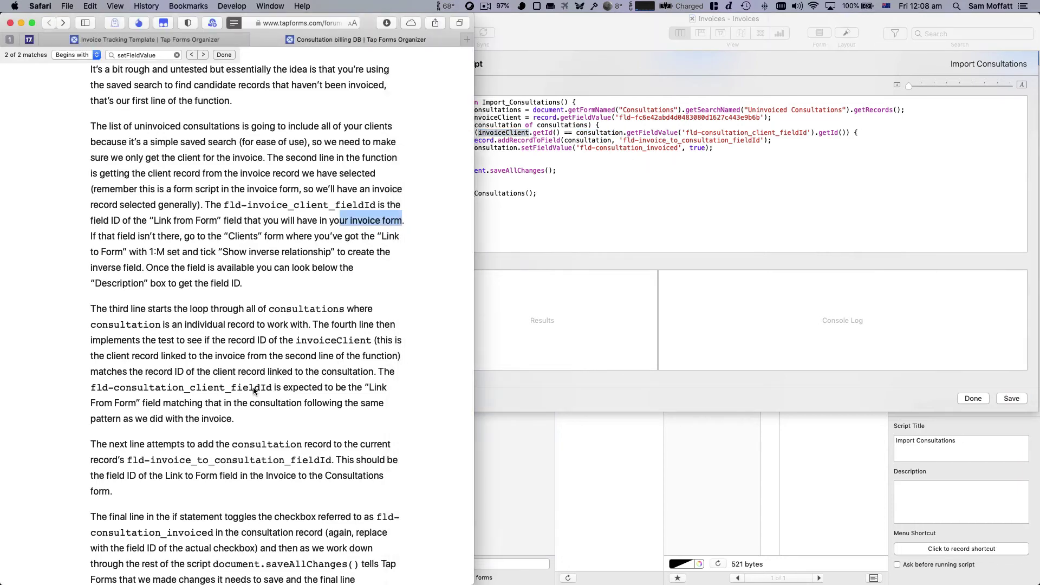
{"action": "scroll", "coordinate": [254, 391], "scroll_direction": "down", "scroll_amount": 2}
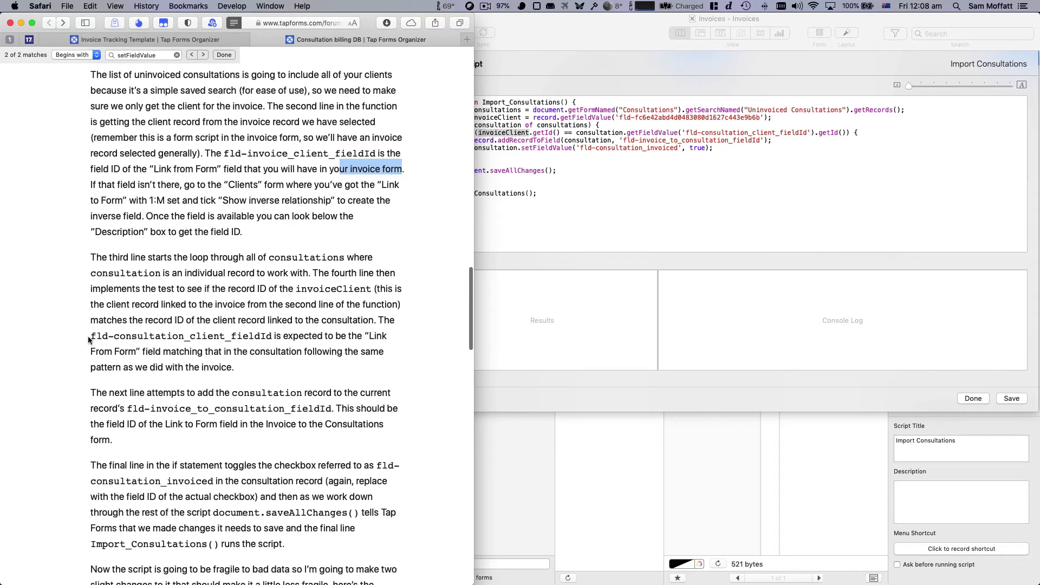
{"action": "left_click_drag", "start_coordinate": [89, 336], "coordinate": [269, 338]}
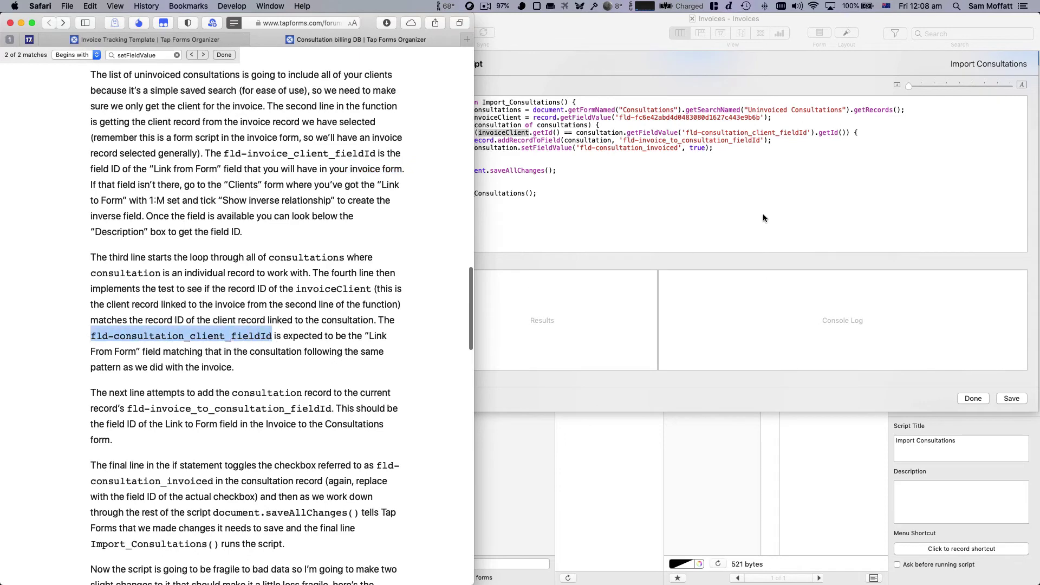
{"action": "double_click", "coordinate": [738, 133]}
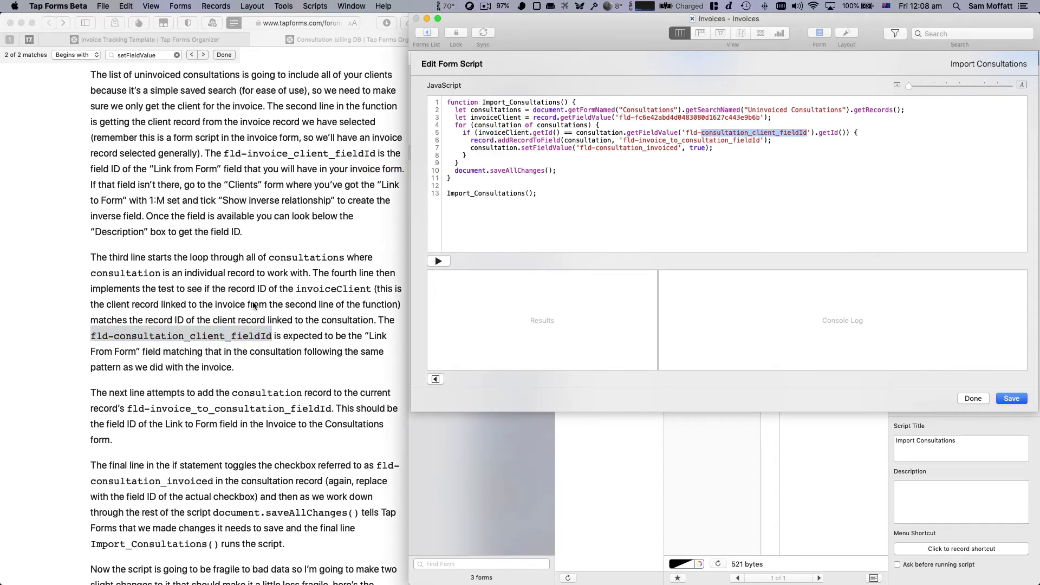
{"action": "left_click", "coordinate": [273, 322]}
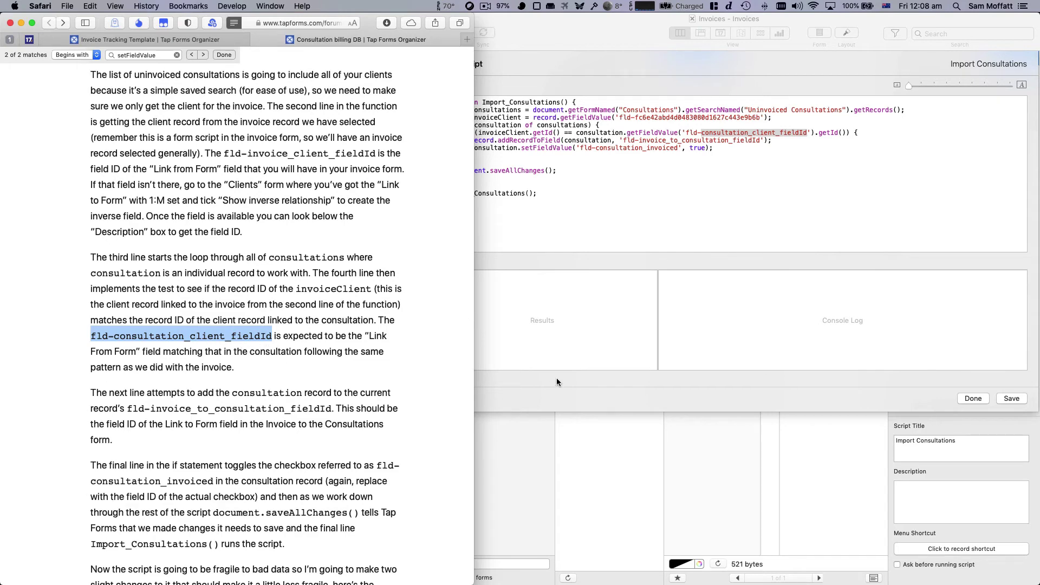
{"action": "left_click", "coordinate": [1032, 406]}
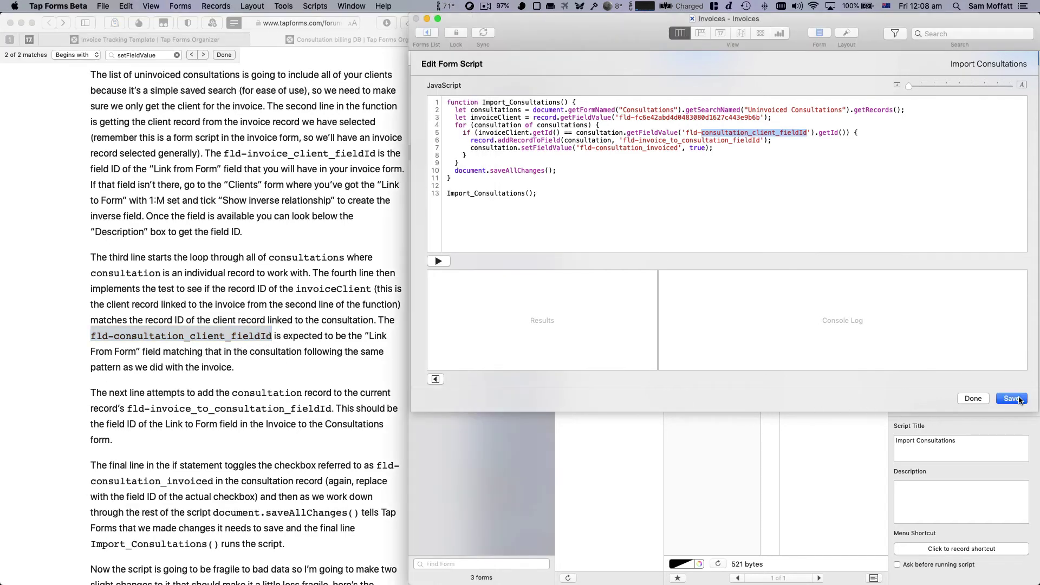
Step: Save the script and copy the Consultations form's Clients field ID
{"action": "left_click", "coordinate": [1019, 400]}
{"action": "left_click", "coordinate": [511, 122]}
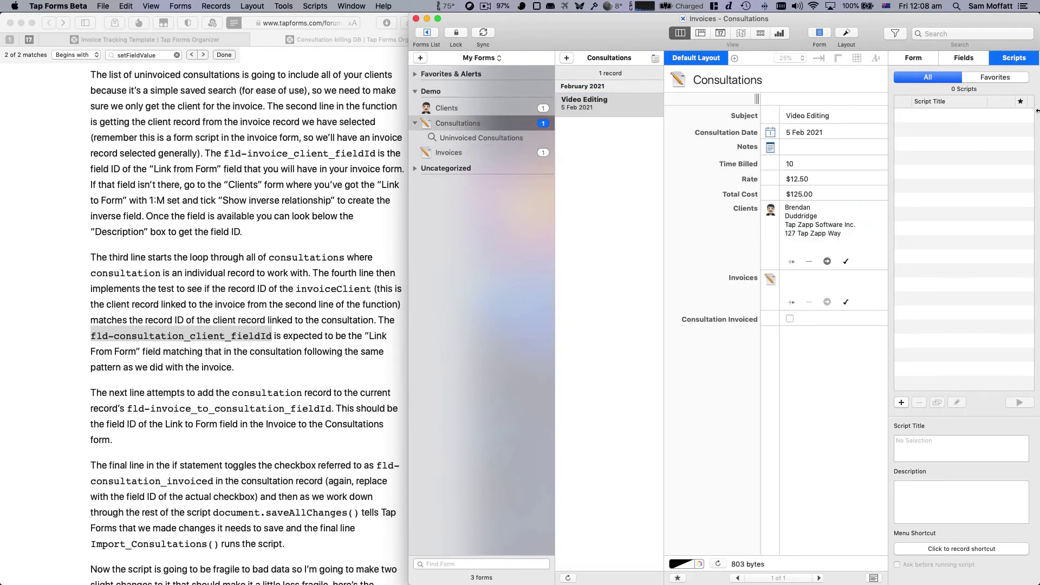
{"action": "left_click", "coordinate": [964, 57]}
{"action": "left_click", "coordinate": [931, 201]}
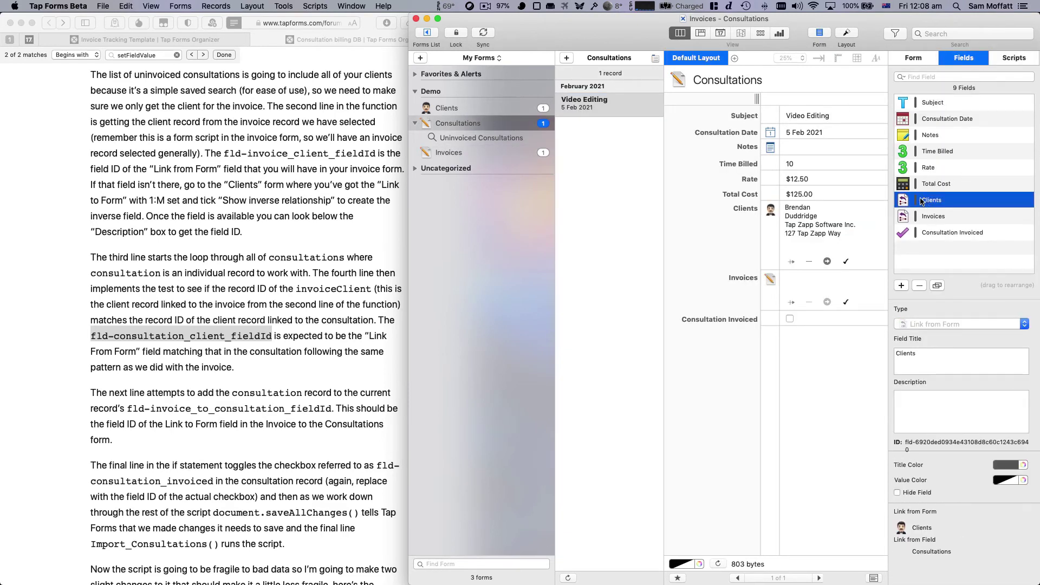
{"action": "triple_click", "coordinate": [921, 441]}
{"action": "key", "text": "cmd+c"}
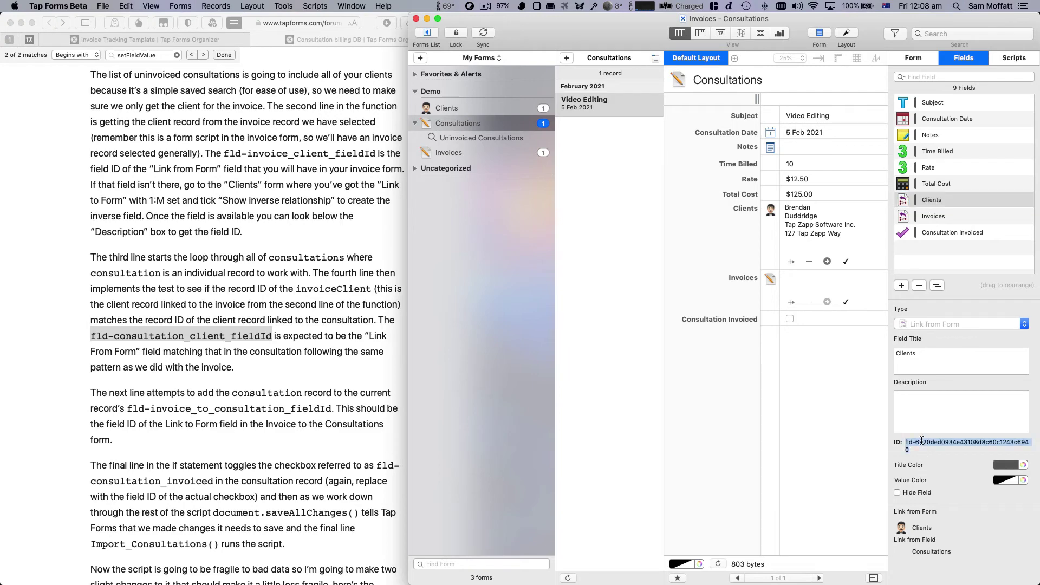
Step: Paste that ID over fld-consultation_client_fieldId on line 5 of Import Consultations
{"action": "left_click", "coordinate": [499, 151]}
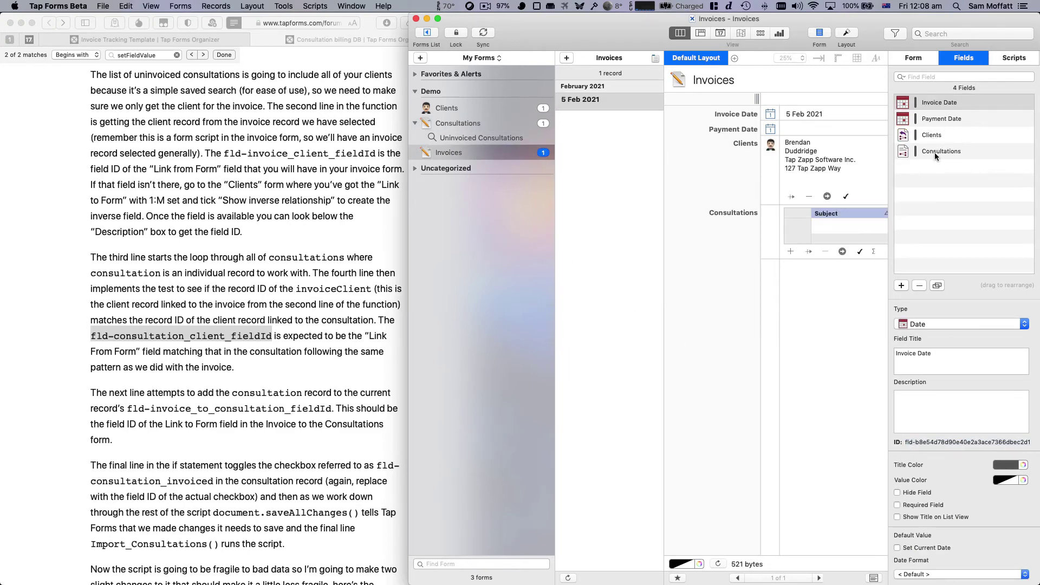
{"action": "left_click", "coordinate": [1022, 57]}
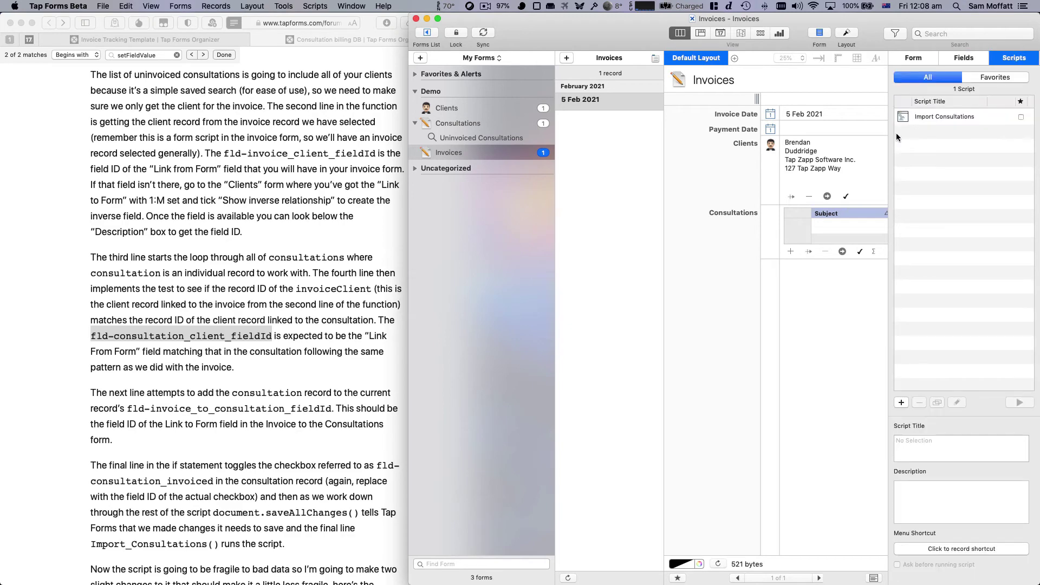
{"action": "double_click", "coordinate": [939, 116]}
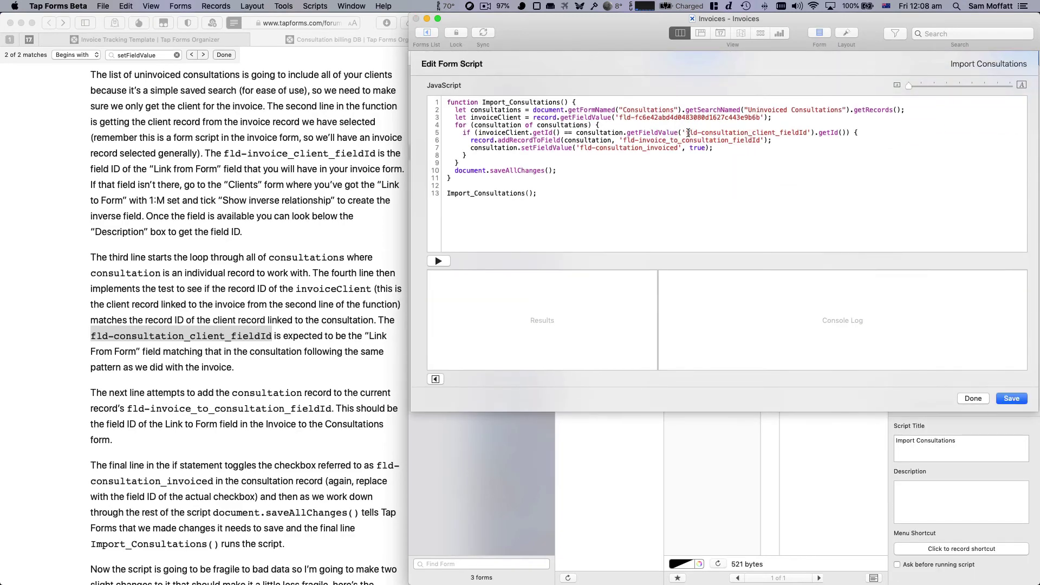
{"action": "left_click_drag", "start_coordinate": [686, 133], "coordinate": [809, 133]}
{"action": "key", "text": "cmd+v"}
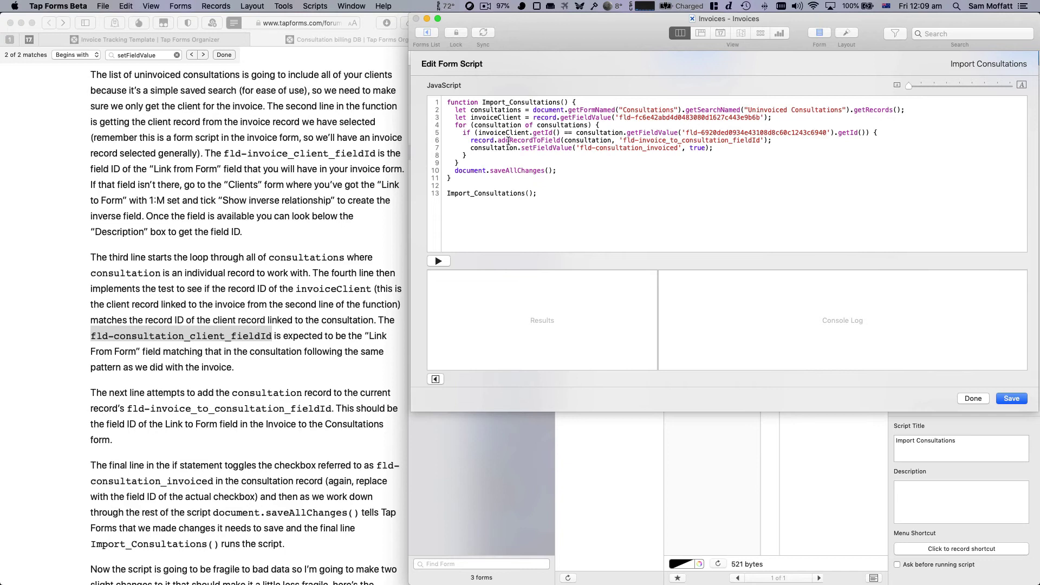
Step: Read the forum's explanation of the invoice-to-consultation Link to Form field ID
{"action": "double_click", "coordinate": [582, 139]}
{"action": "scroll", "coordinate": [353, 333], "scroll_direction": "down", "scroll_amount": 4}
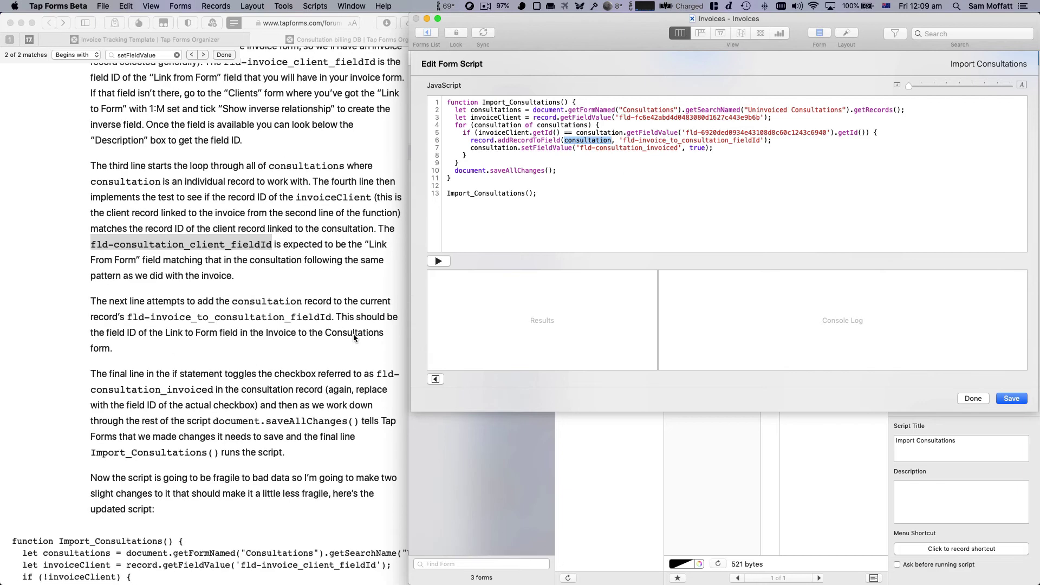
{"action": "left_click", "coordinate": [233, 313]}
{"action": "double_click", "coordinate": [170, 313]}
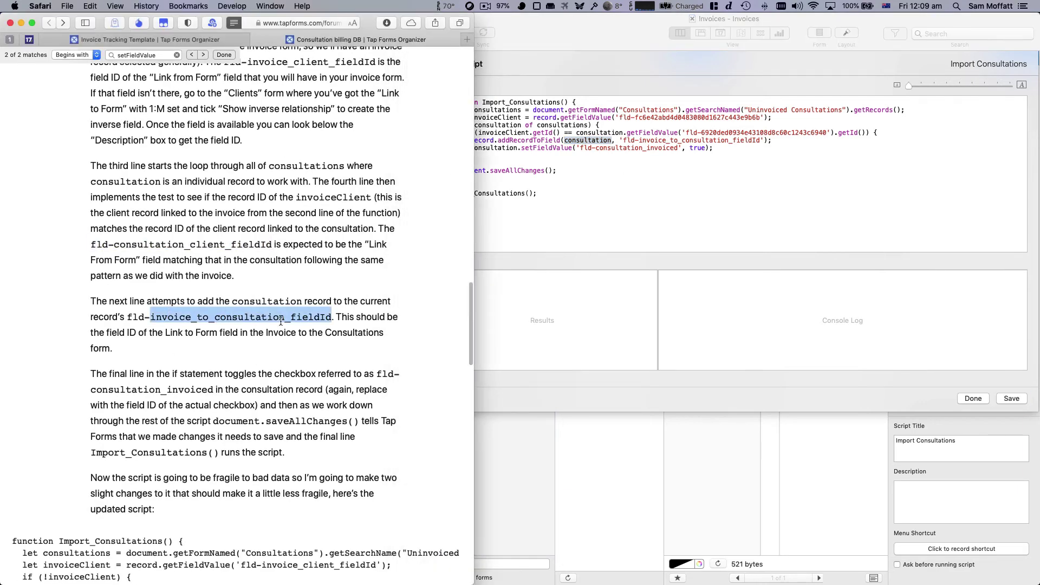
{"action": "left_click", "coordinate": [111, 333]}
{"action": "left_click_drag", "start_coordinate": [111, 332], "coordinate": [230, 335]}
{"action": "left_click", "coordinate": [260, 330]}
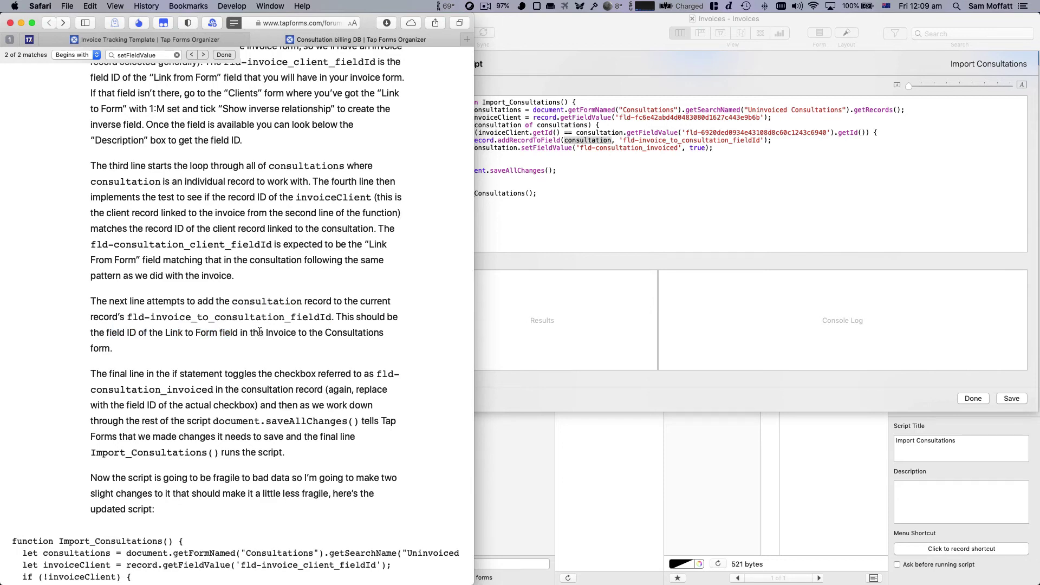
{"action": "double_click", "coordinate": [280, 332]}
{"action": "left_click", "coordinate": [652, 192]}
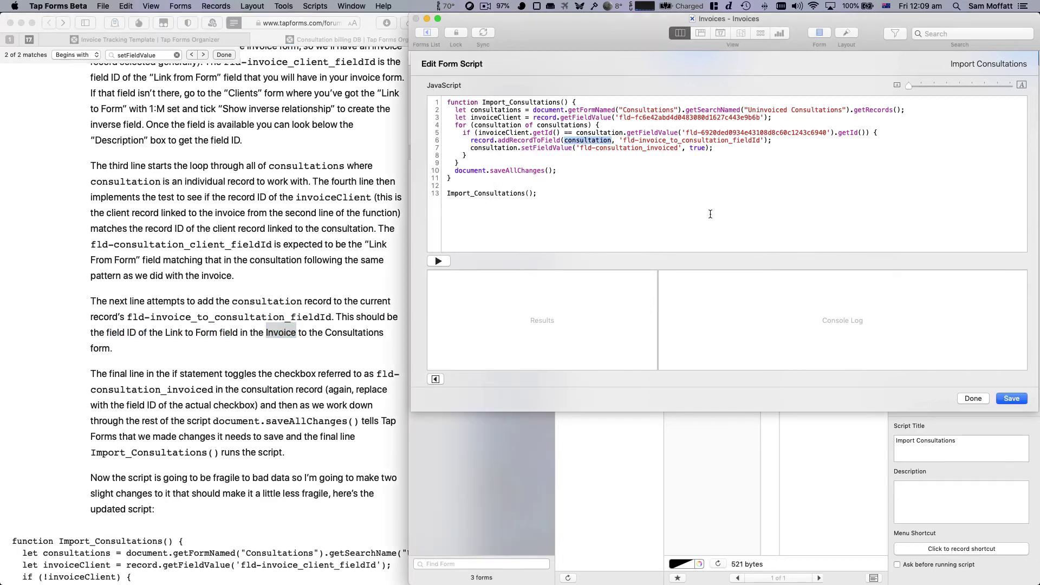
Step: Save the script and copy the Invoices form's Consultations link field ID
{"action": "left_click", "coordinate": [1012, 398]}
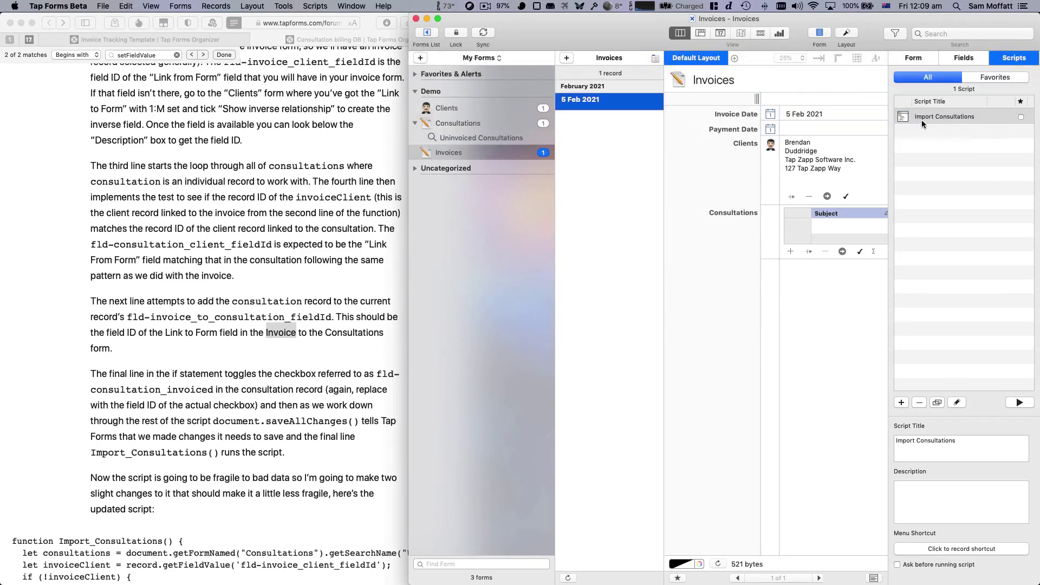
{"action": "left_click", "coordinate": [964, 58]}
{"action": "left_click", "coordinate": [941, 151]}
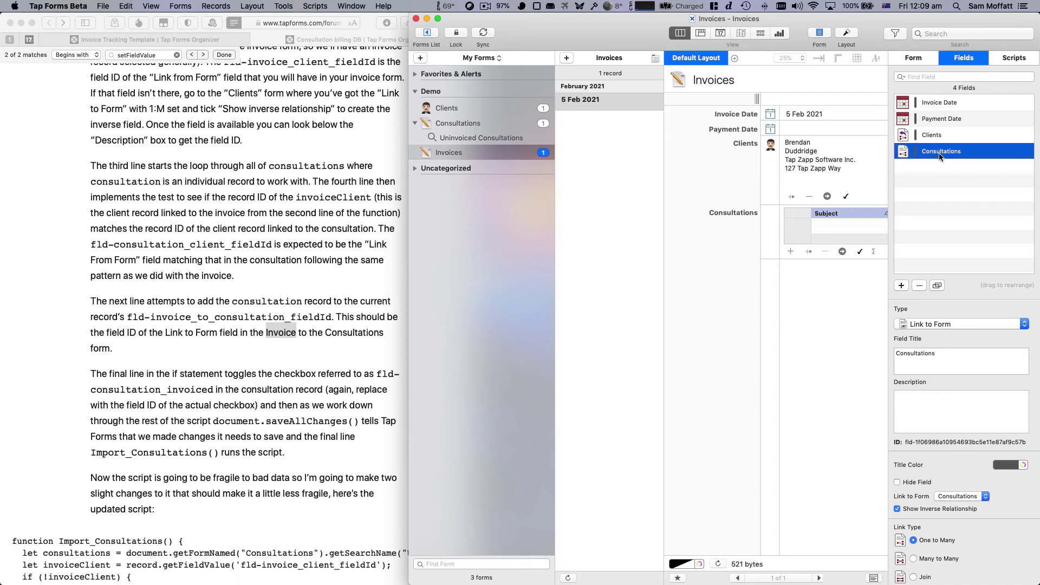
{"action": "triple_click", "coordinate": [943, 443]}
{"action": "key", "text": "super+c"}
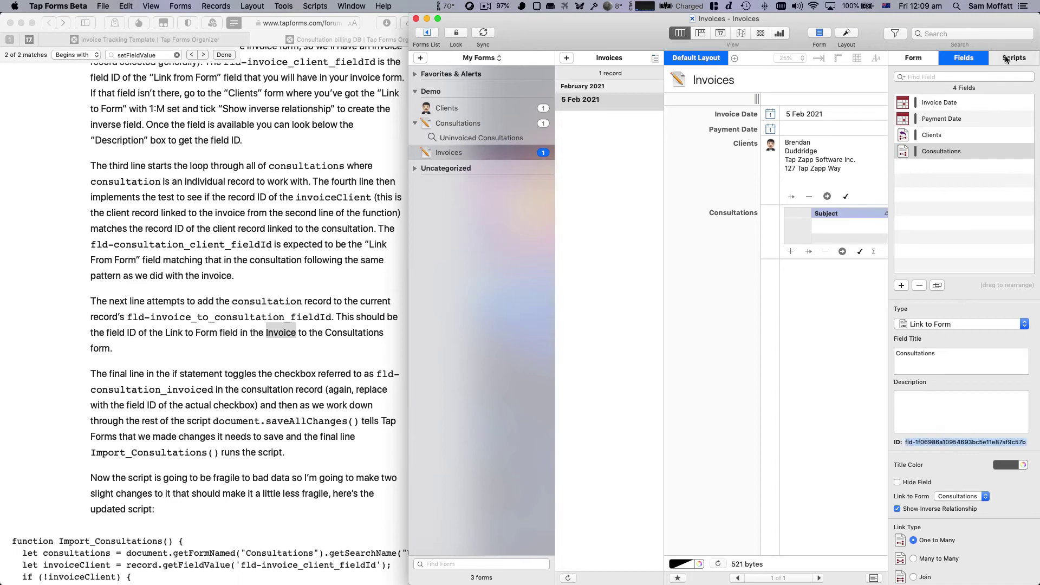
Step: Paste it over fld-invoice_to_consultation_fieldId on line 6 of the script
{"action": "left_click", "coordinate": [1007, 58]}
{"action": "double_click", "coordinate": [957, 119]}
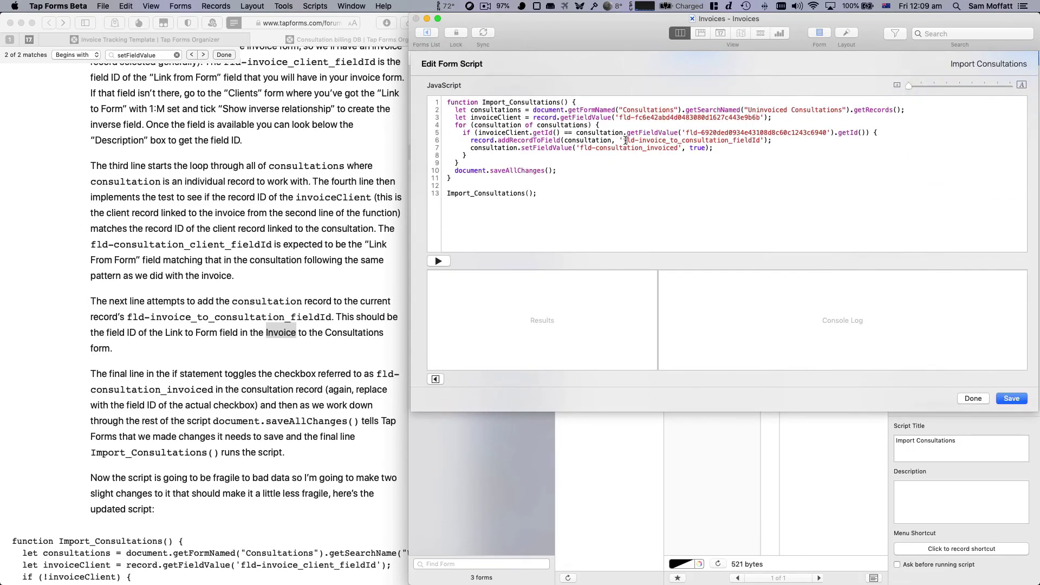
{"action": "left_click_drag", "start_coordinate": [623, 141], "coordinate": [761, 140]}
{"action": "key", "text": "super+v"}
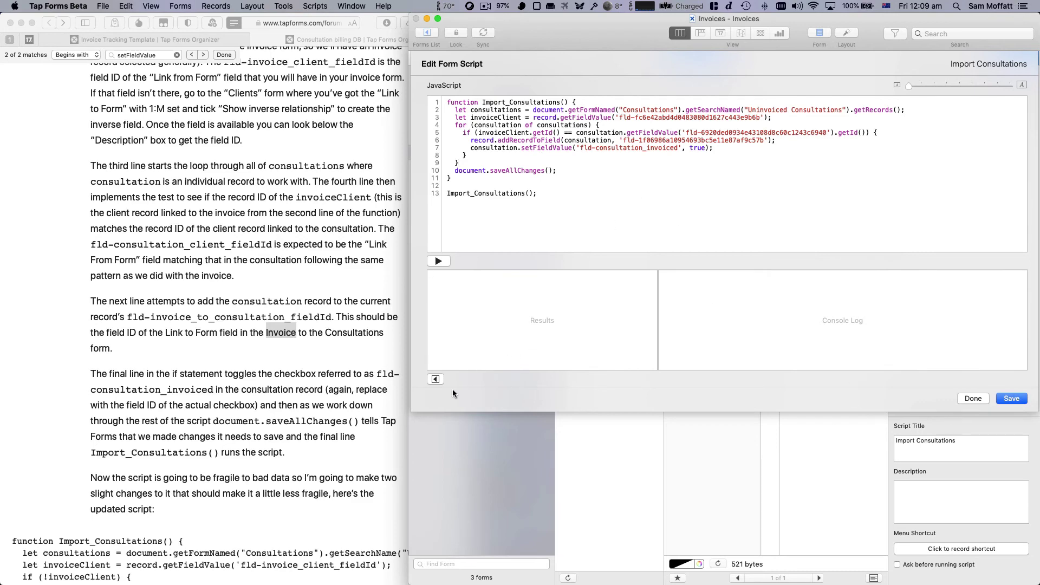
Step: Insert the Consultation Invoiced field ID from the Available Fields sidebar and cut it
{"action": "left_click", "coordinate": [434, 379]}
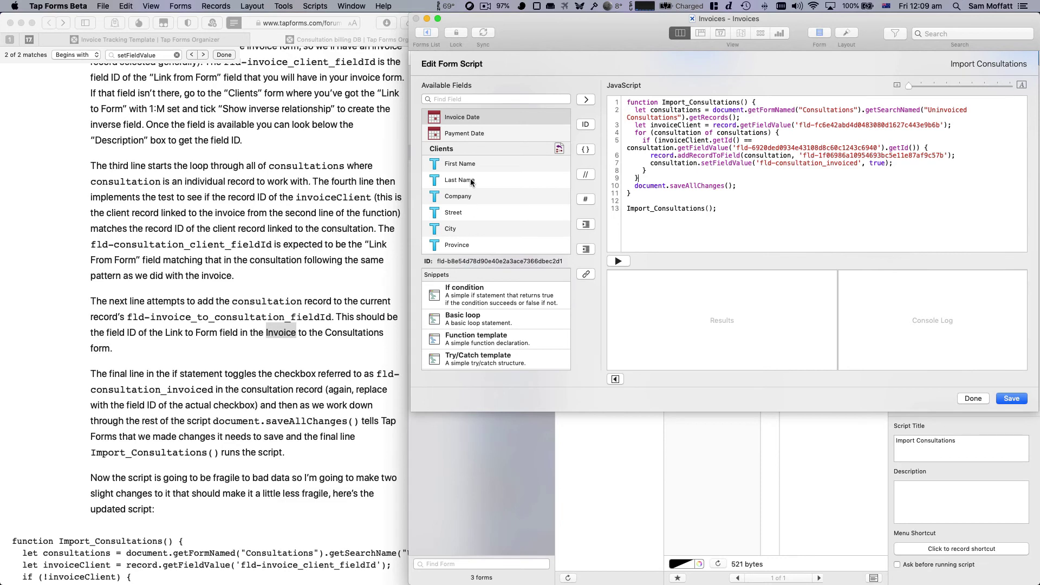
{"action": "scroll", "coordinate": [471, 181], "scroll_direction": "down", "scroll_amount": 5}
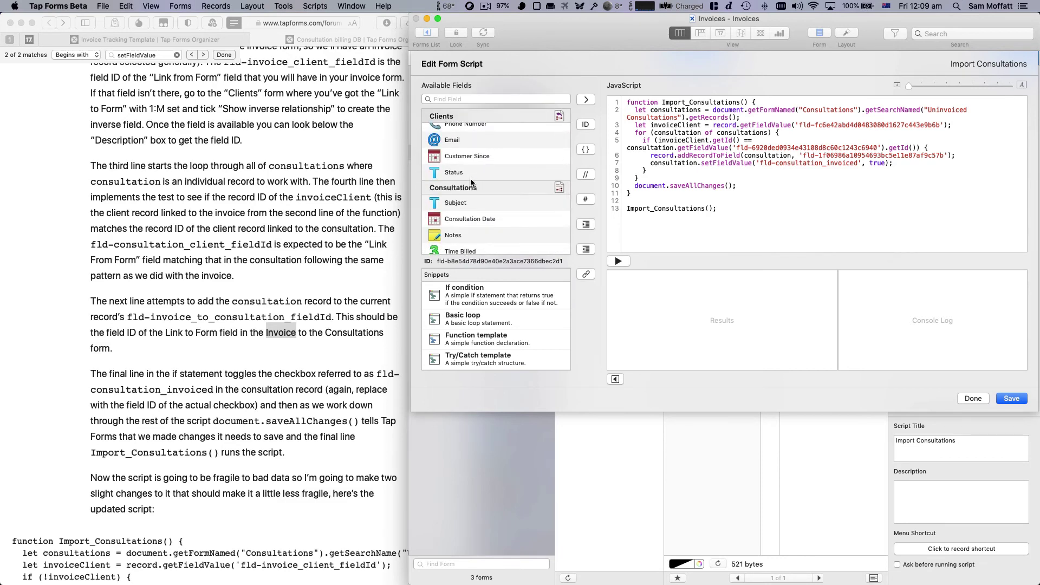
{"action": "scroll", "coordinate": [470, 182], "scroll_direction": "down", "scroll_amount": 3}
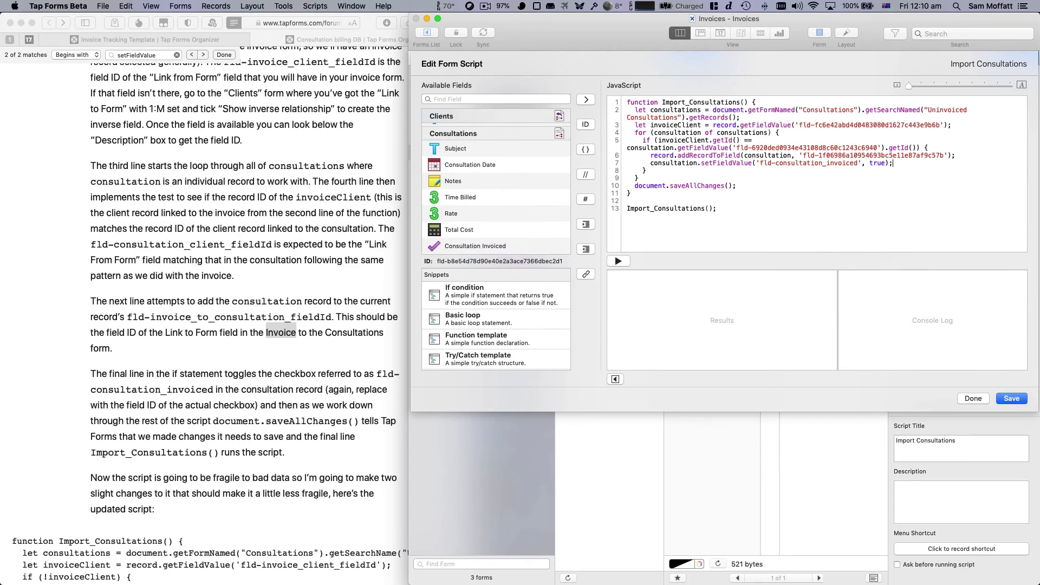
{"action": "key", "text": "Return"}
{"action": "left_click", "coordinate": [496, 247]}
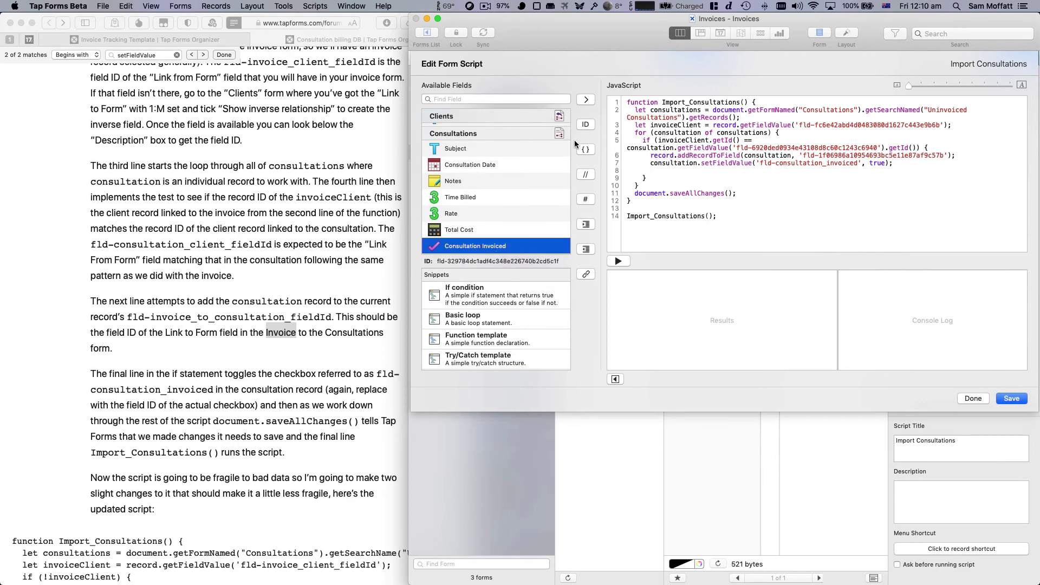
{"action": "left_click", "coordinate": [585, 124]}
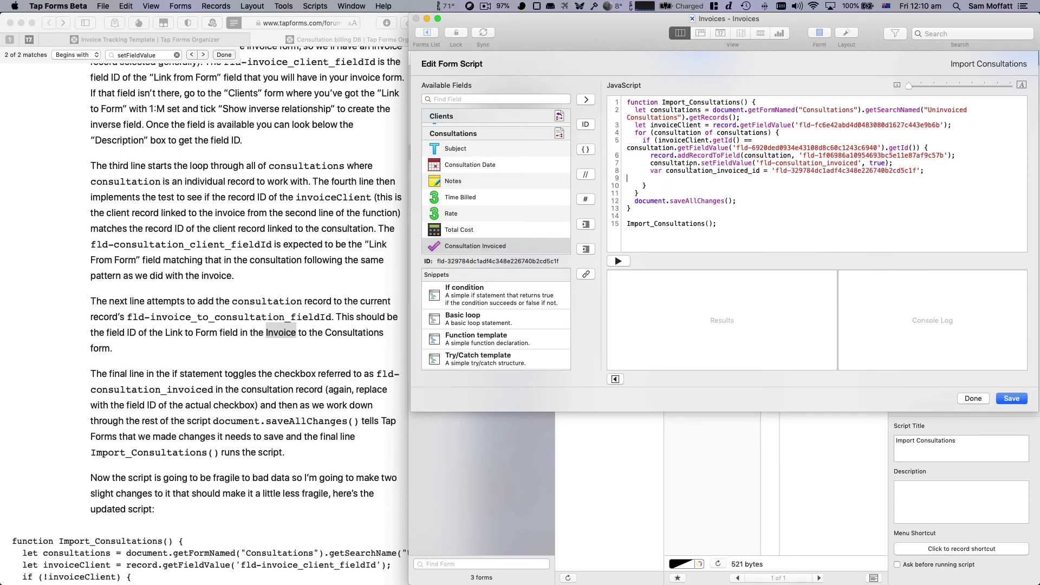
{"action": "left_click_drag", "start_coordinate": [772, 171], "coordinate": [920, 172]}
{"action": "key", "text": "BackSpace"}
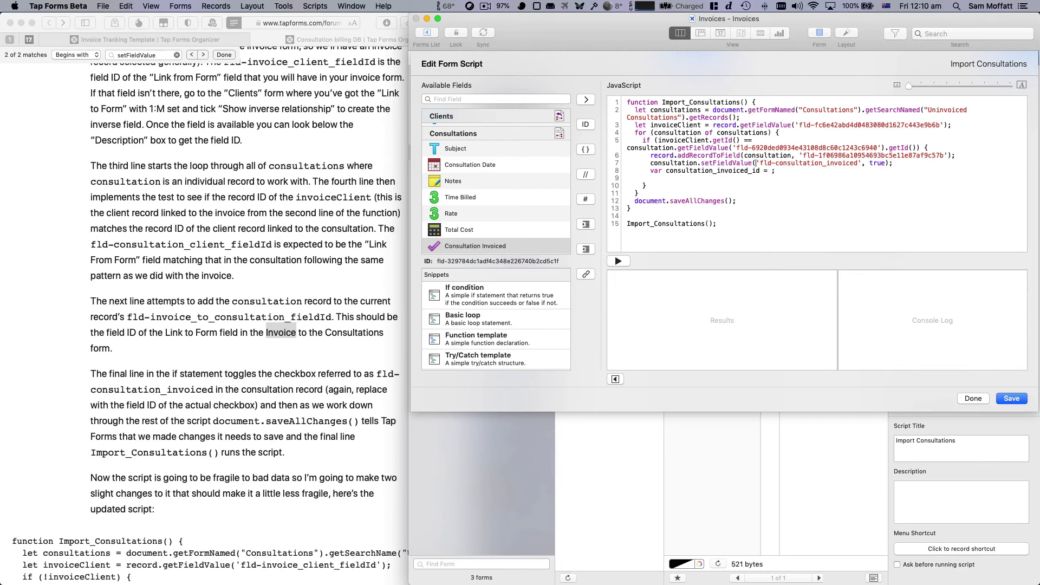
Step: Paste it over 'fld-consultation_invoiced' on line 7, remove the helper line, and save
{"action": "left_click_drag", "start_coordinate": [756, 163], "coordinate": [858, 163]}
{"action": "type", "text": "'fld-329784dc1adf4c348e226740b2cd5c1f'"}
{"action": "key", "text": "Down"}
{"action": "key", "text": "super+BackSpace"}
{"action": "key", "text": "BackSpace"}
{"action": "key", "text": "BackSpace"}
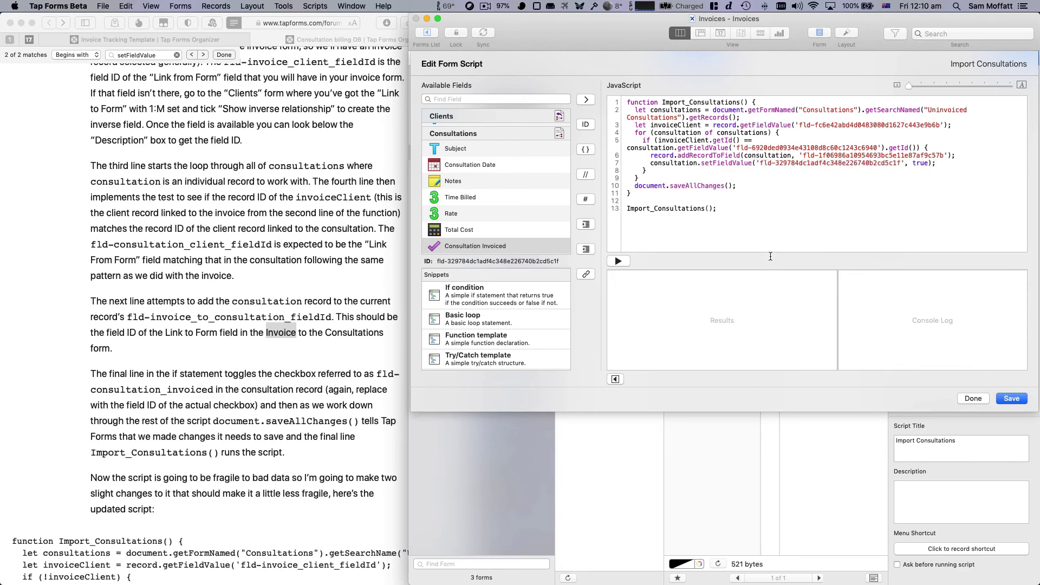
{"action": "left_click", "coordinate": [1006, 399]}
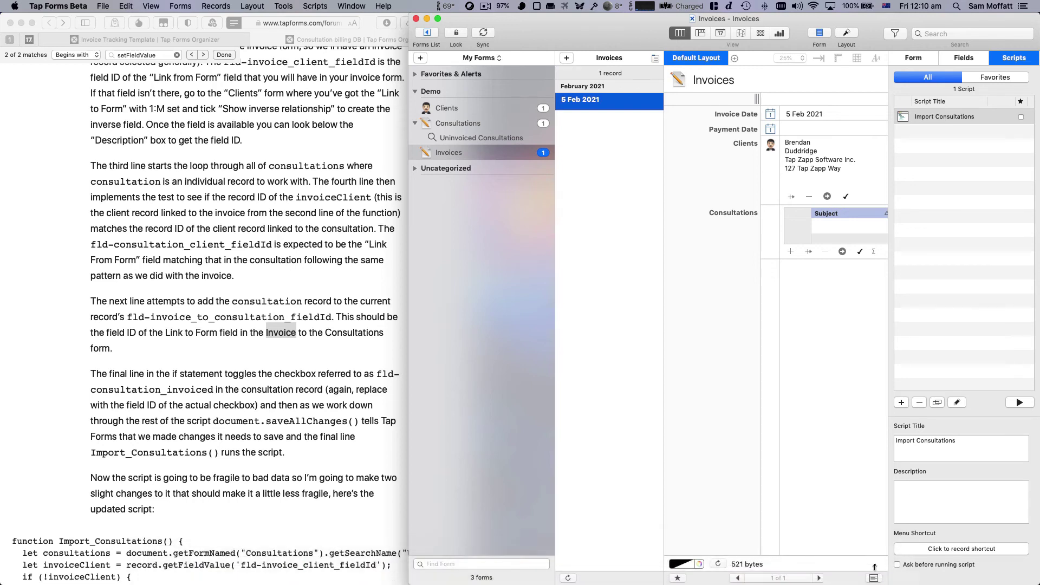
Step: Run Import Consultations on the 5 Feb 2021 invoice and open the linked Video Editing consultation
{"action": "key", "text": "super+r"}
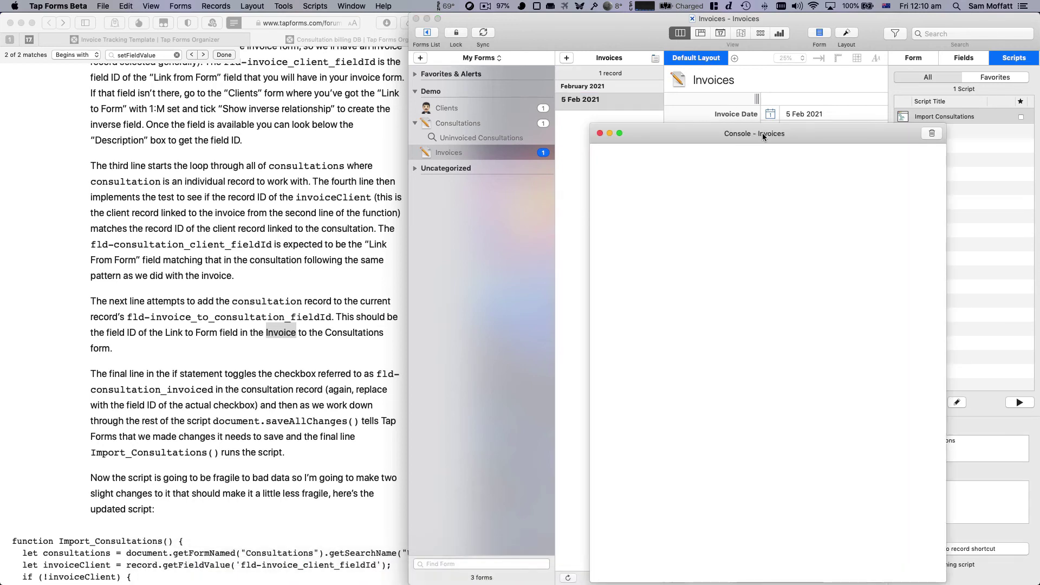
{"action": "left_click_drag", "start_coordinate": [763, 133], "coordinate": [225, 106]}
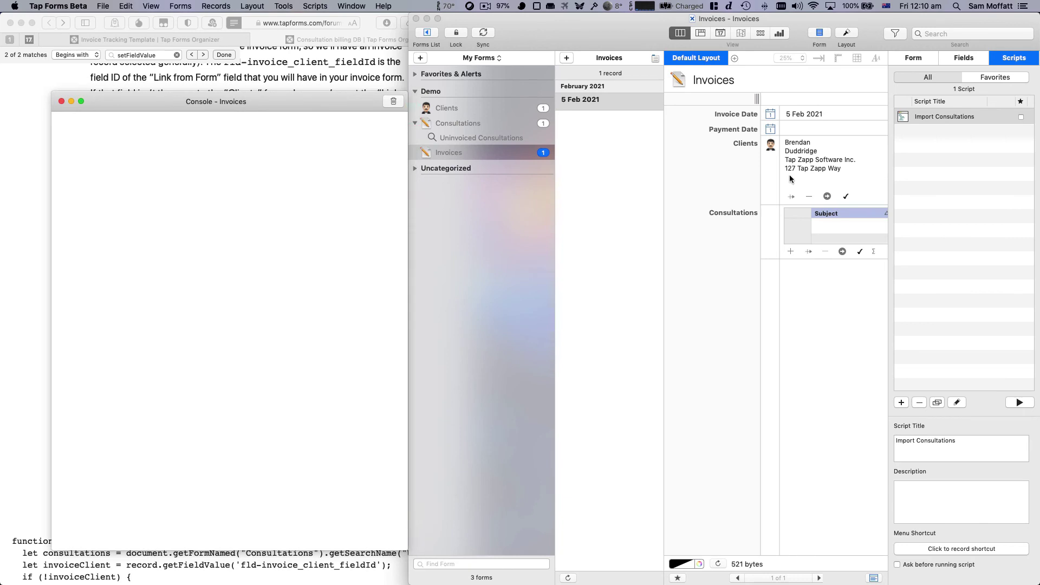
{"action": "left_click", "coordinate": [931, 124]}
{"action": "left_click", "coordinate": [1020, 402]}
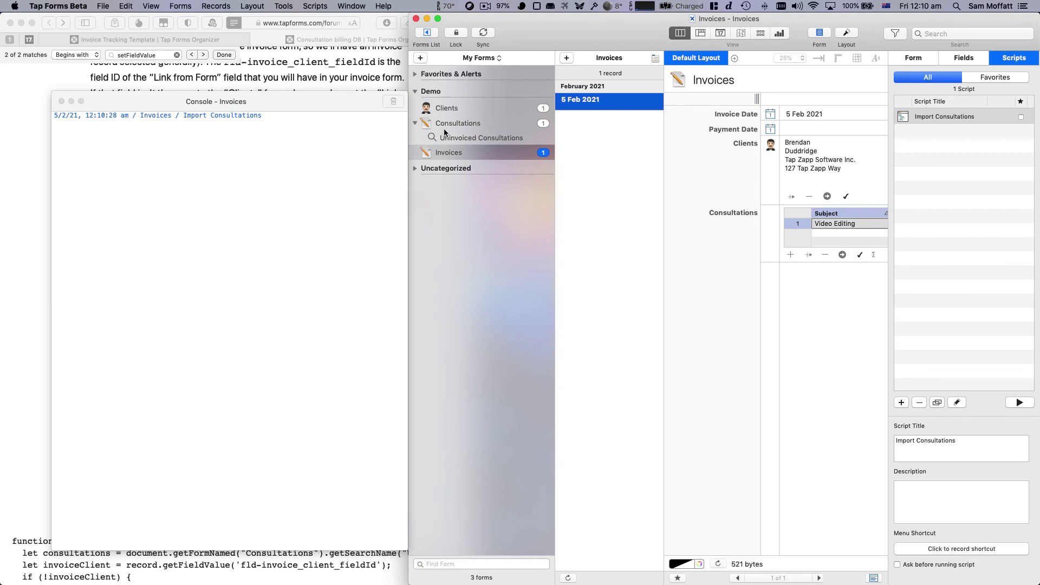
{"action": "double_click", "coordinate": [805, 226]}
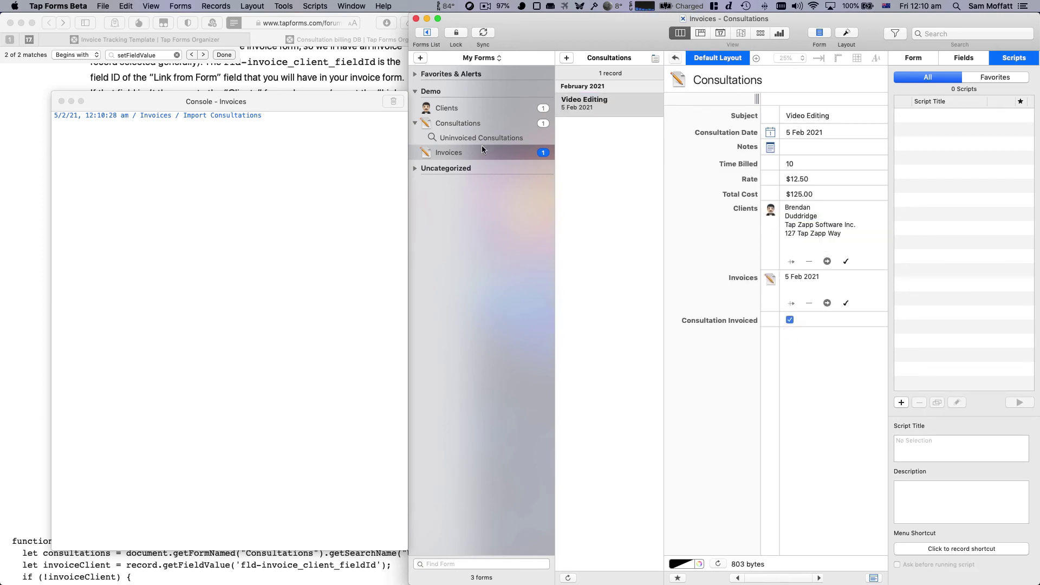
Step: Add a 'Sample Invoice Form' consultation billing 2 hours at $50, linked to the client
{"action": "left_click", "coordinate": [476, 126]}
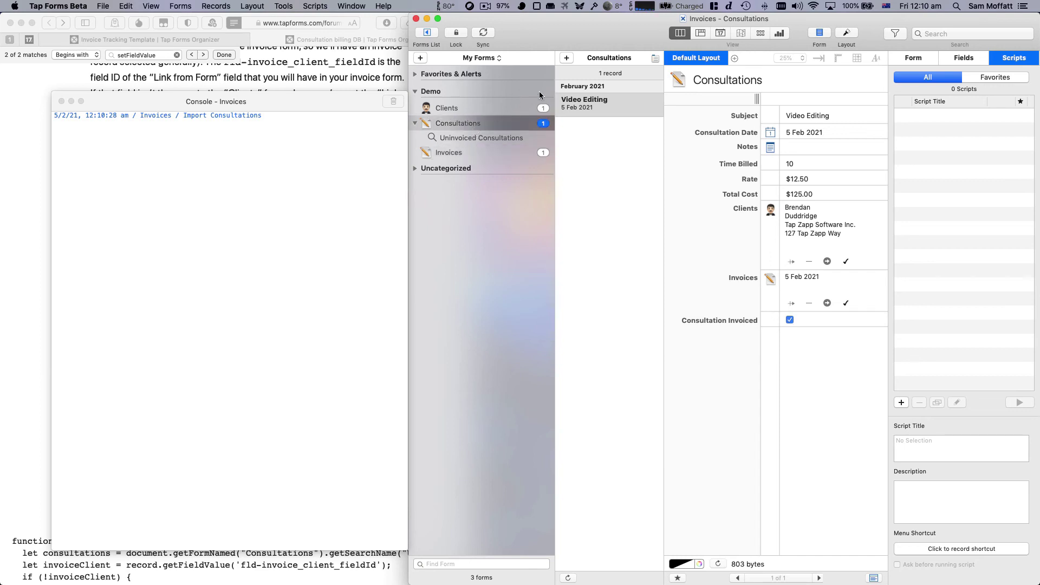
{"action": "left_click", "coordinate": [567, 58]}
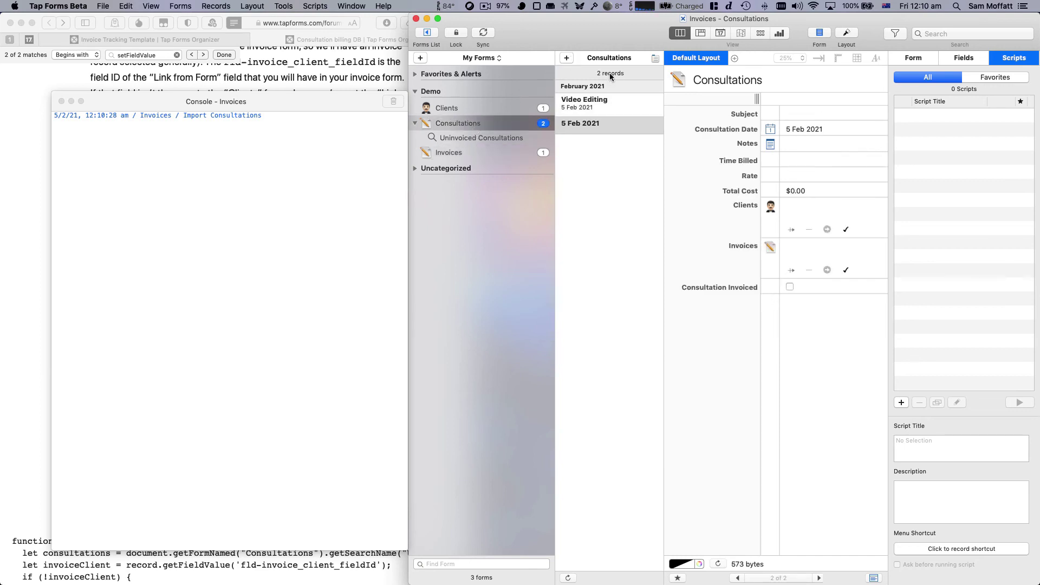
{"action": "left_click", "coordinate": [801, 112]}
{"action": "type", "text": "Sample "}
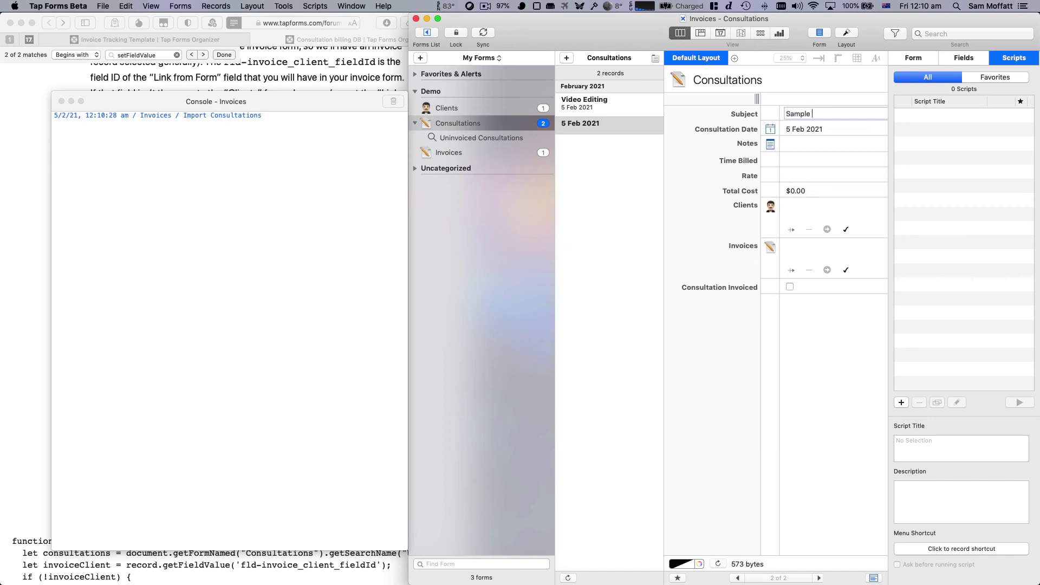
{"action": "type", "text": "Invoice Form"}
{"action": "key", "text": "Tab"}
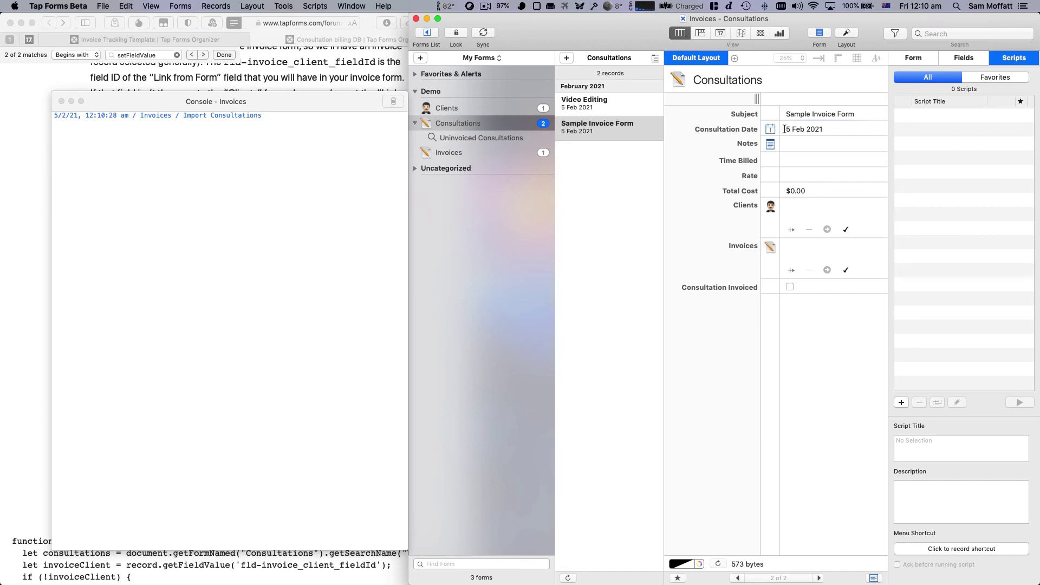
{"action": "left_click", "coordinate": [792, 163]}
{"action": "type", "text": "2"}
{"action": "key", "text": "Tab"}
{"action": "type", "text": "50"}
{"action": "key", "text": "Tab"}
{"action": "left_click", "coordinate": [844, 230]}
{"action": "double_click", "coordinate": [905, 182]}
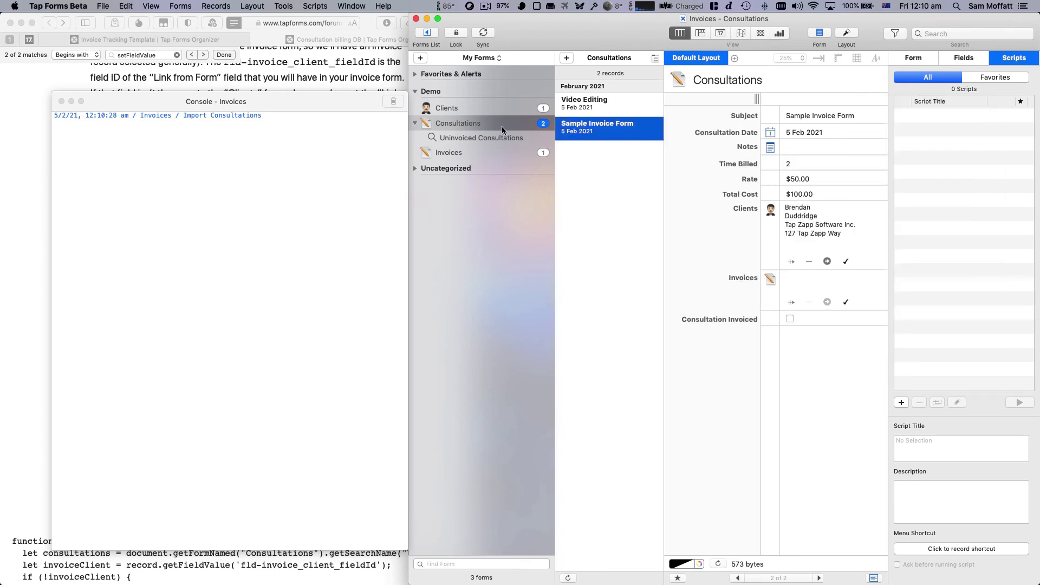
Step: Create a 2 Feb 2021 invoice linked to the client and run Import Consultations on it
{"action": "left_click", "coordinate": [481, 153]}
{"action": "left_click", "coordinate": [570, 64]}
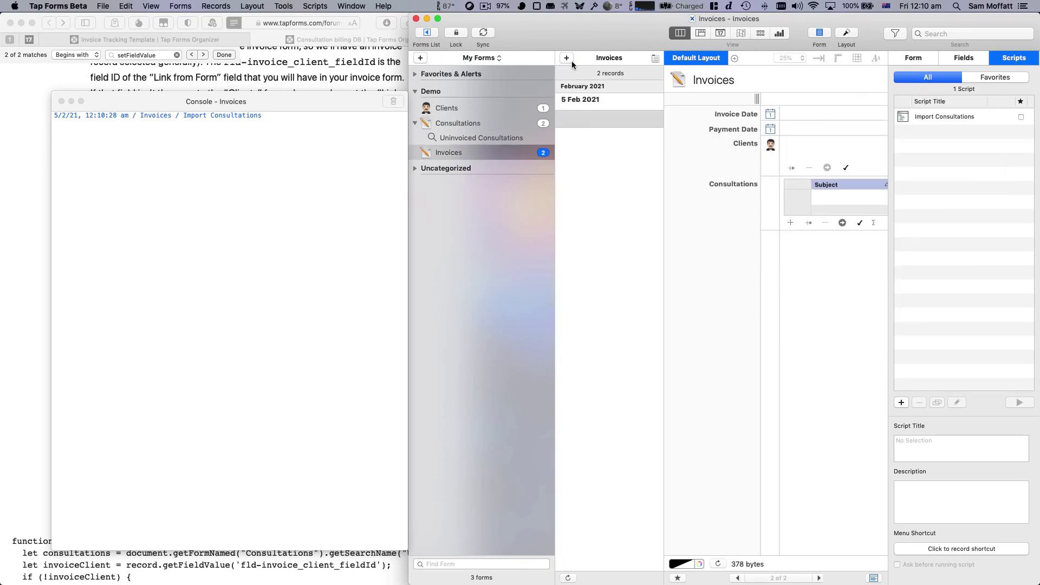
{"action": "left_click", "coordinate": [769, 114]}
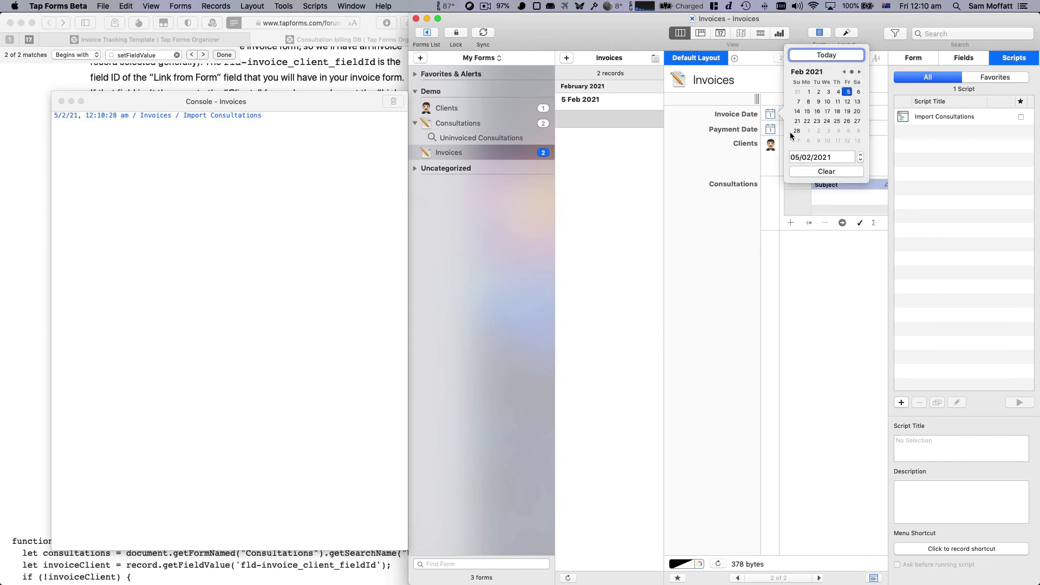
{"action": "left_click", "coordinate": [818, 92]}
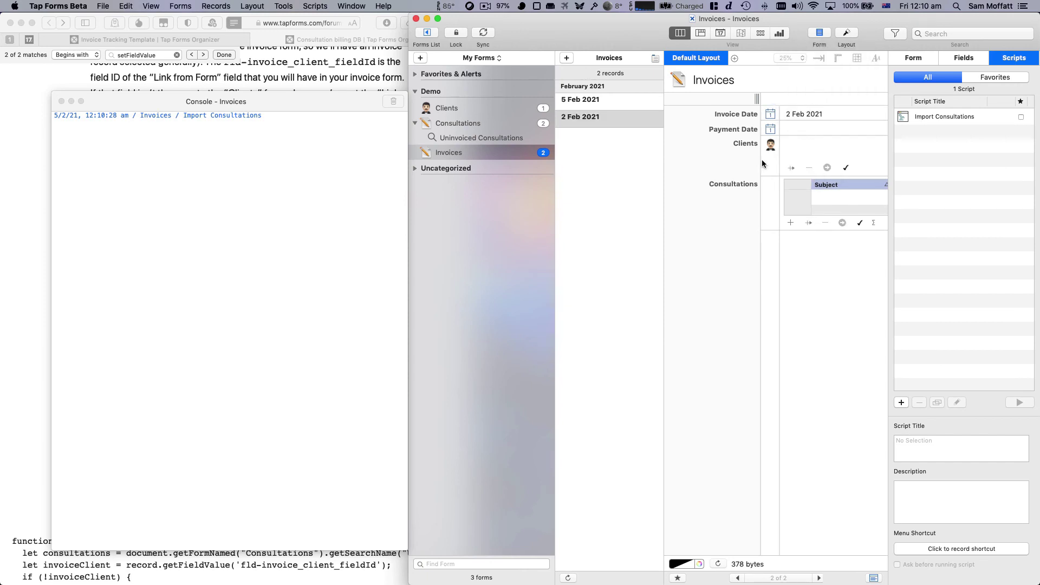
{"action": "left_click", "coordinate": [844, 168]}
{"action": "double_click", "coordinate": [878, 132]}
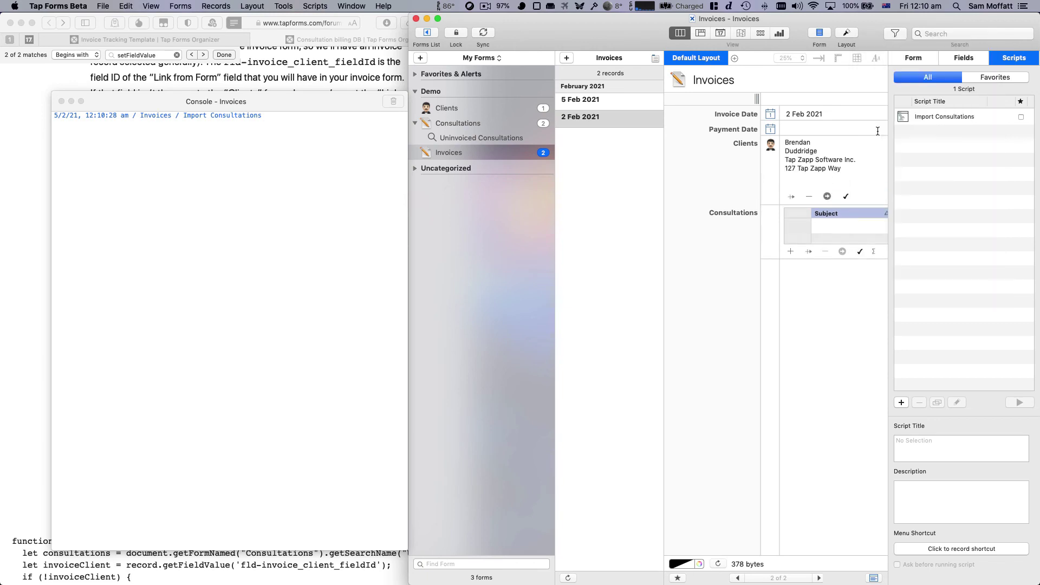
{"action": "left_click", "coordinate": [940, 118]}
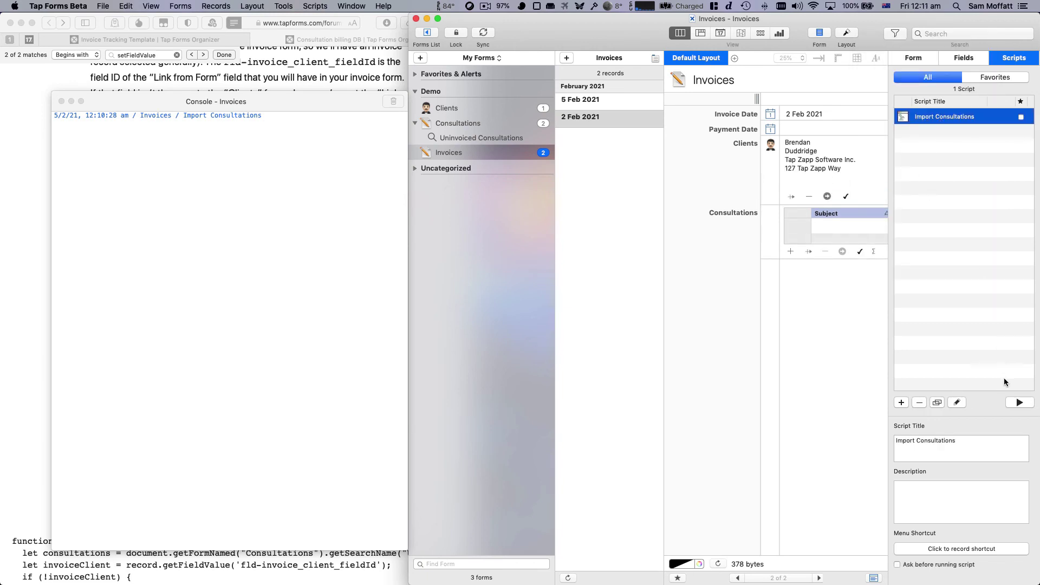
{"action": "left_click", "coordinate": [1019, 403]}
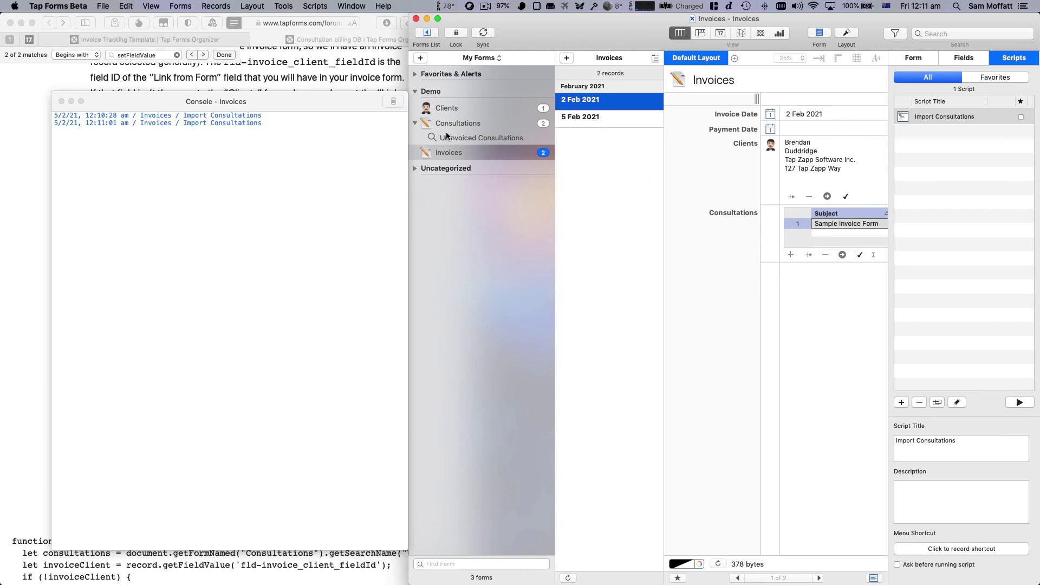
Step: Add a 'Baked Alaska' consultation: 2 hours at $10.00, linked to the client
{"action": "left_click", "coordinate": [460, 123]}
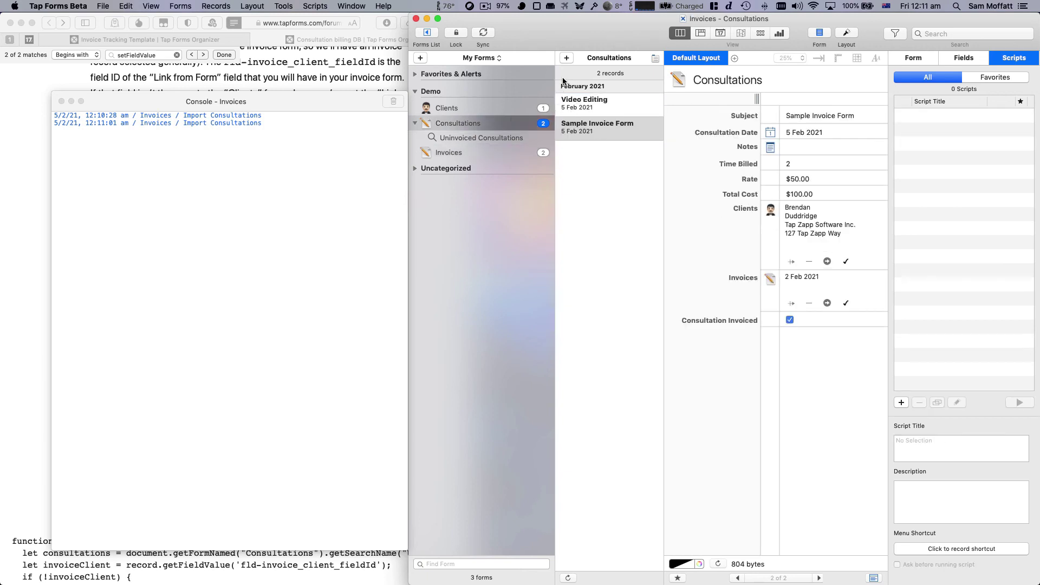
{"action": "left_click", "coordinate": [567, 58]}
{"action": "left_click", "coordinate": [834, 114]}
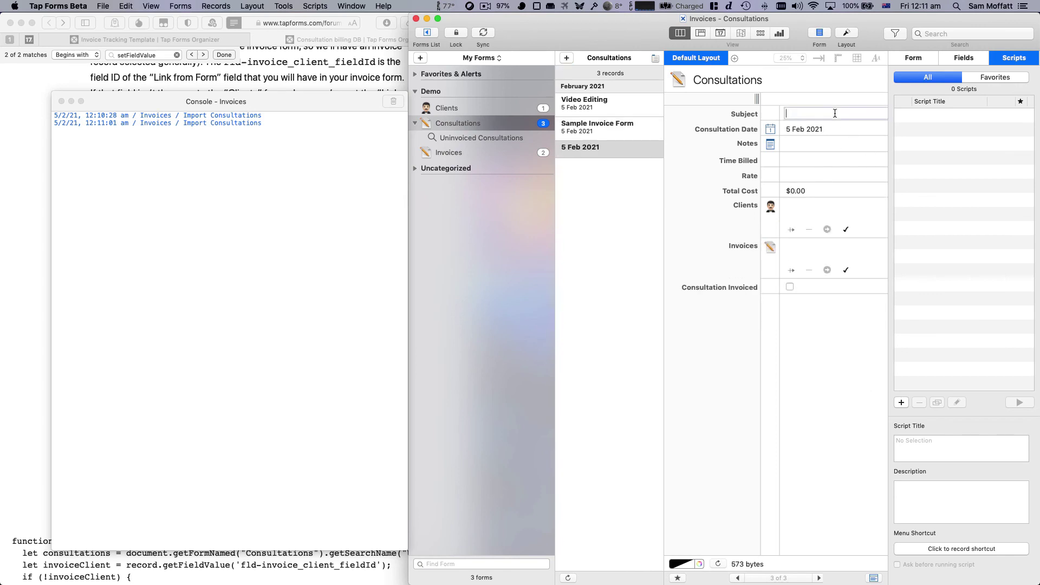
{"action": "type", "text": "Baked Alaska"}
{"action": "key", "text": "Return"}
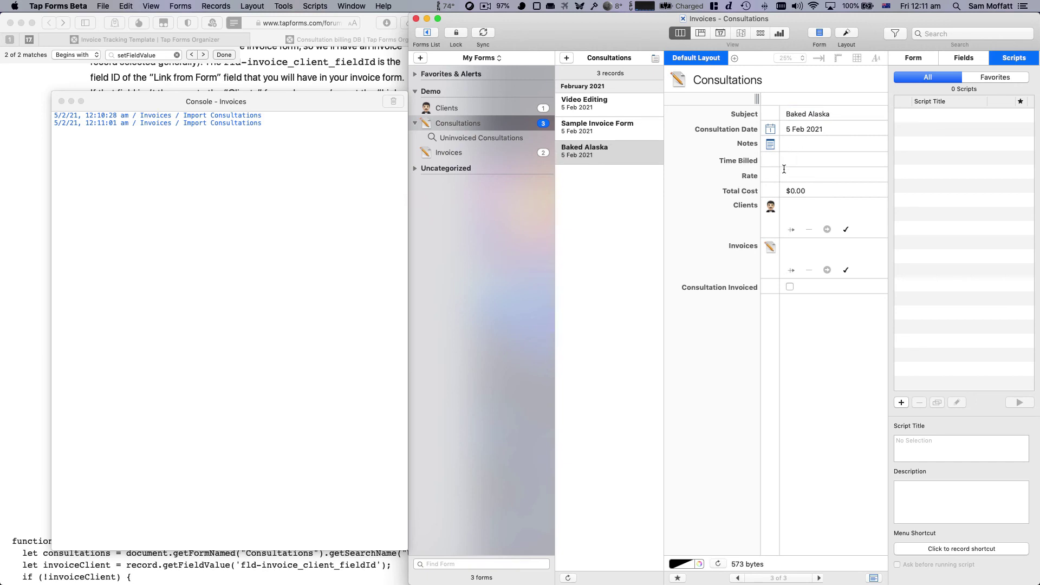
{"action": "left_click", "coordinate": [803, 161]}
{"action": "type", "text": "2"}
{"action": "key", "text": "Tab"}
{"action": "type", "text": "10"}
{"action": "key", "text": "Return"}
{"action": "left_click", "coordinate": [847, 232]}
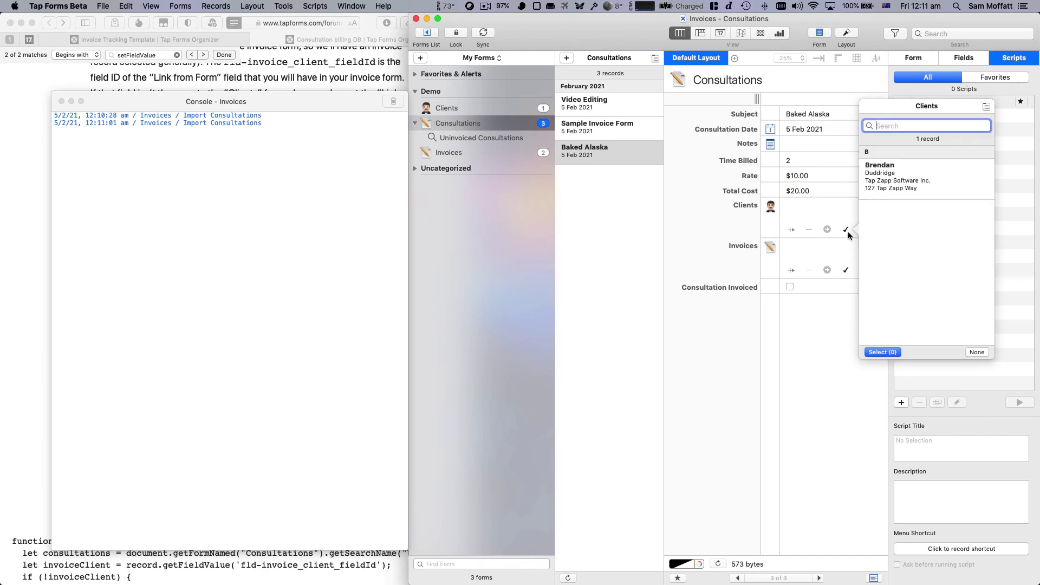
{"action": "double_click", "coordinate": [904, 183]}
Step: Add a 'Tap Forms Foruming' consultation: 5 hours at $60.00, linked to the same client
{"action": "left_click", "coordinate": [566, 60]}
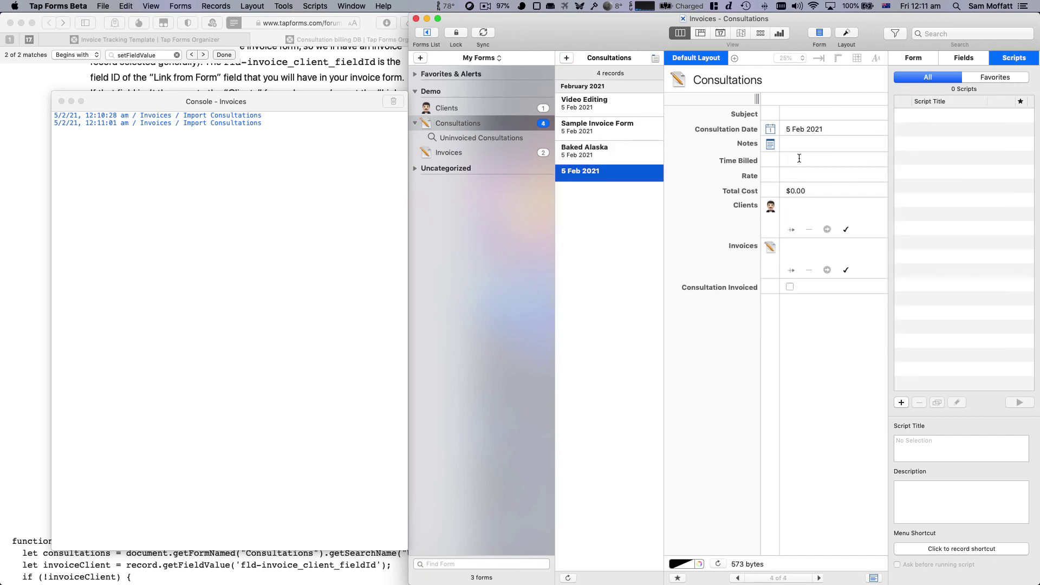
{"action": "left_click", "coordinate": [812, 115]}
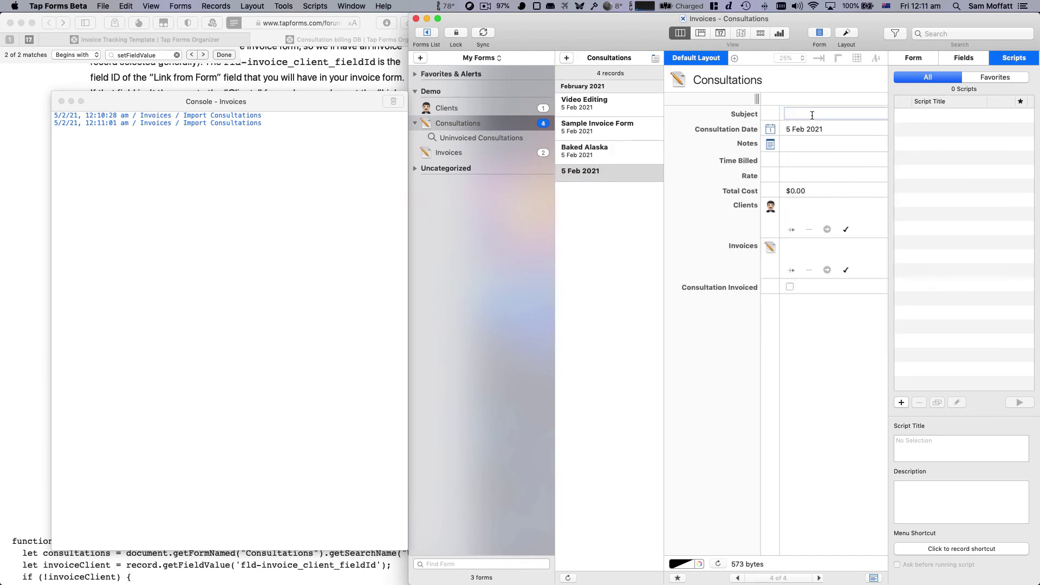
{"action": "type", "text": "Tap Forms Foruming"}
{"action": "key", "text": "Return"}
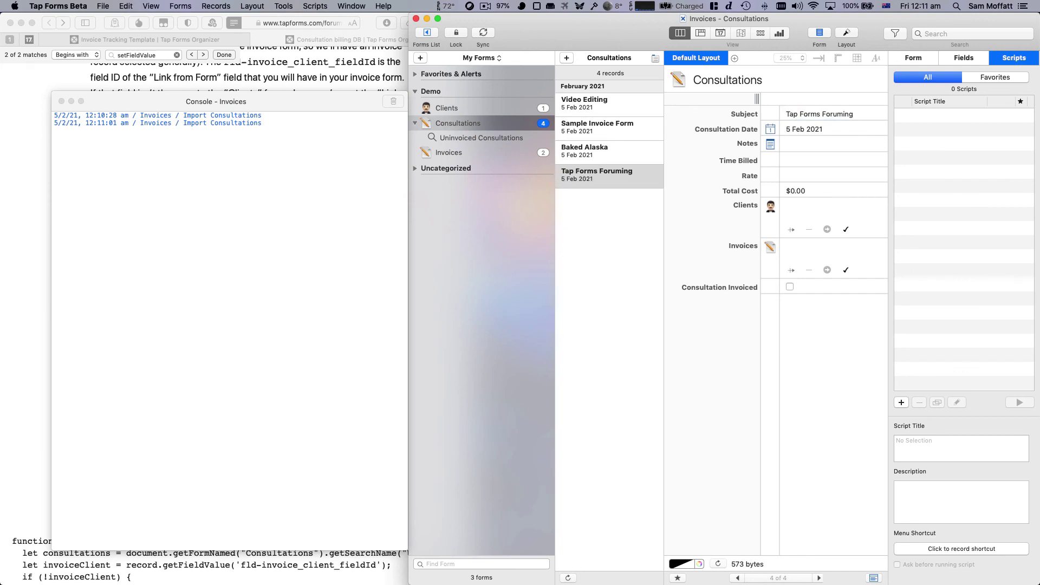
{"action": "left_click", "coordinate": [809, 160]}
{"action": "type", "text": "5"}
{"action": "key", "text": "Tab"}
{"action": "type", "text": "60"}
{"action": "key", "text": "Tab"}
{"action": "left_click", "coordinate": [851, 231]}
{"action": "double_click", "coordinate": [879, 190]}
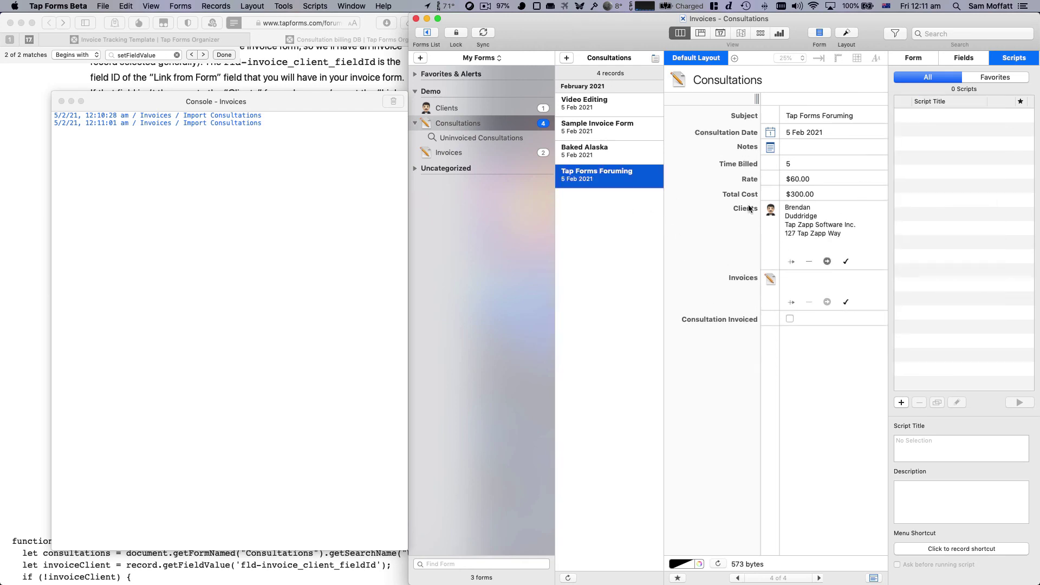
Step: Select only the 5 Feb 2021 invoice and run the Import Consultations script on it
{"action": "left_click", "coordinate": [469, 157]}
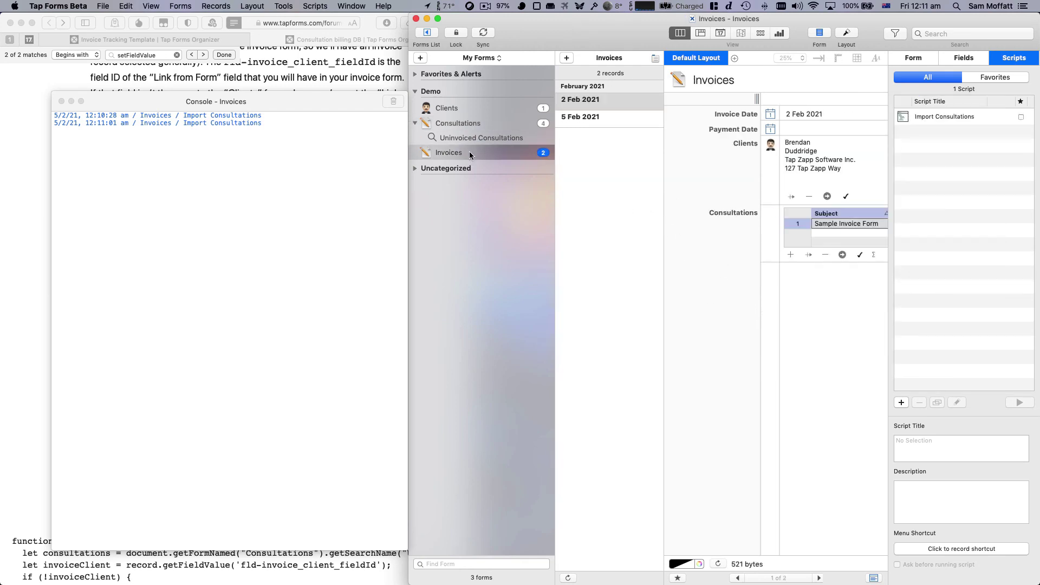
{"action": "left_click", "coordinate": [605, 104]}
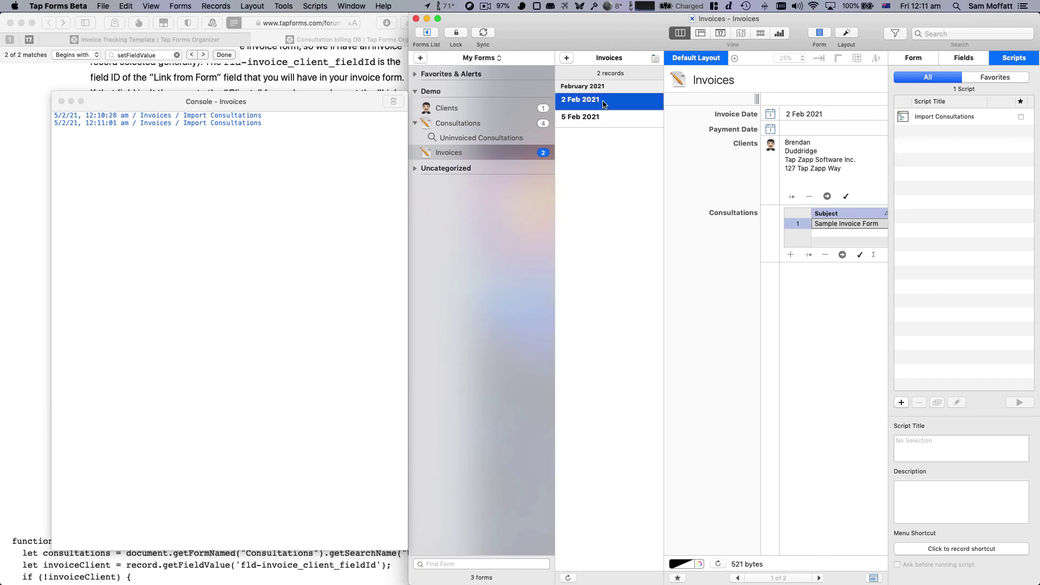
{"action": "left_click", "coordinate": [605, 116], "text": "shift"}
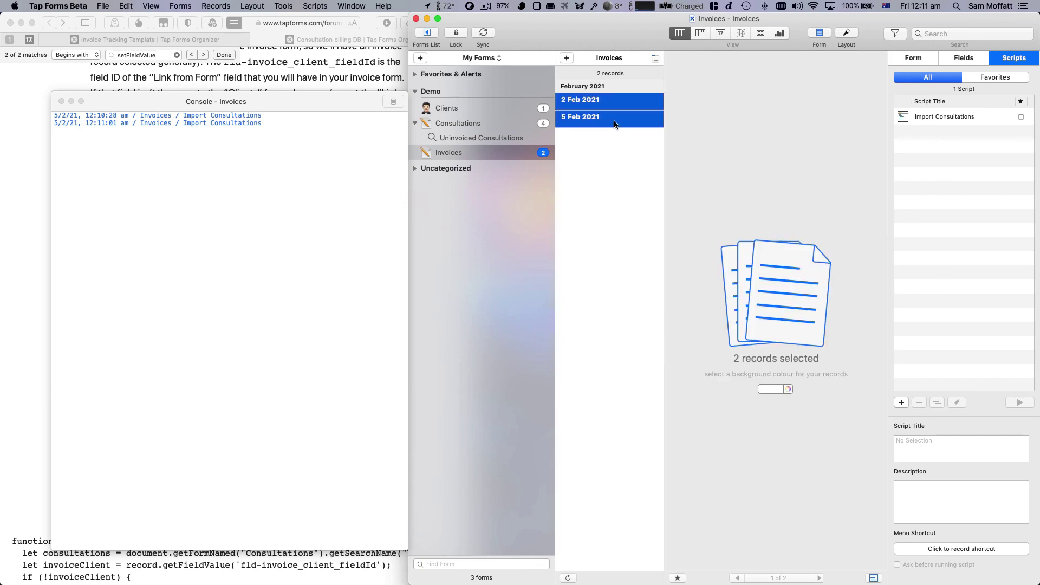
{"action": "left_click", "coordinate": [620, 124]}
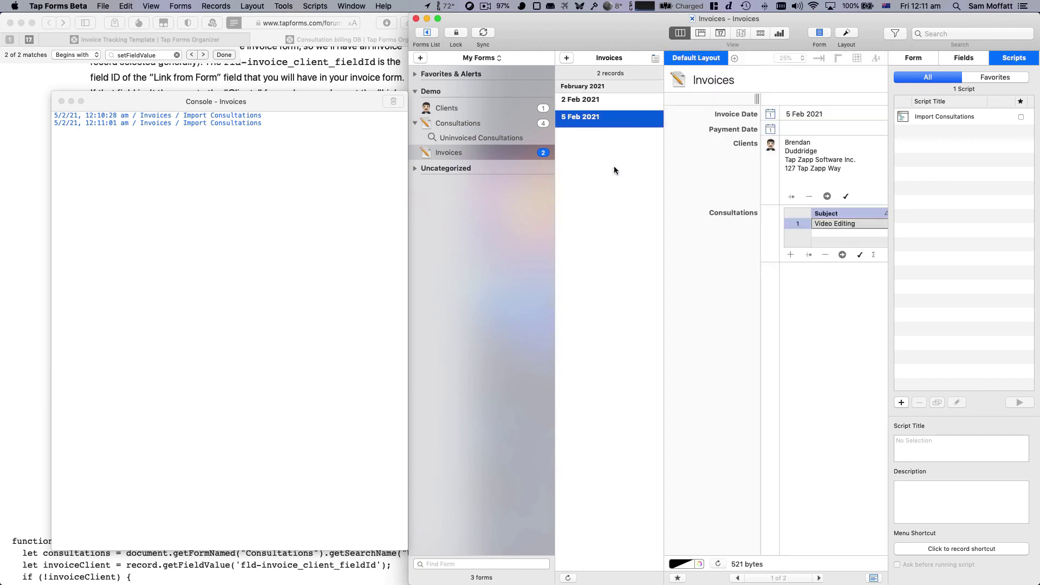
{"action": "left_click", "coordinate": [953, 117]}
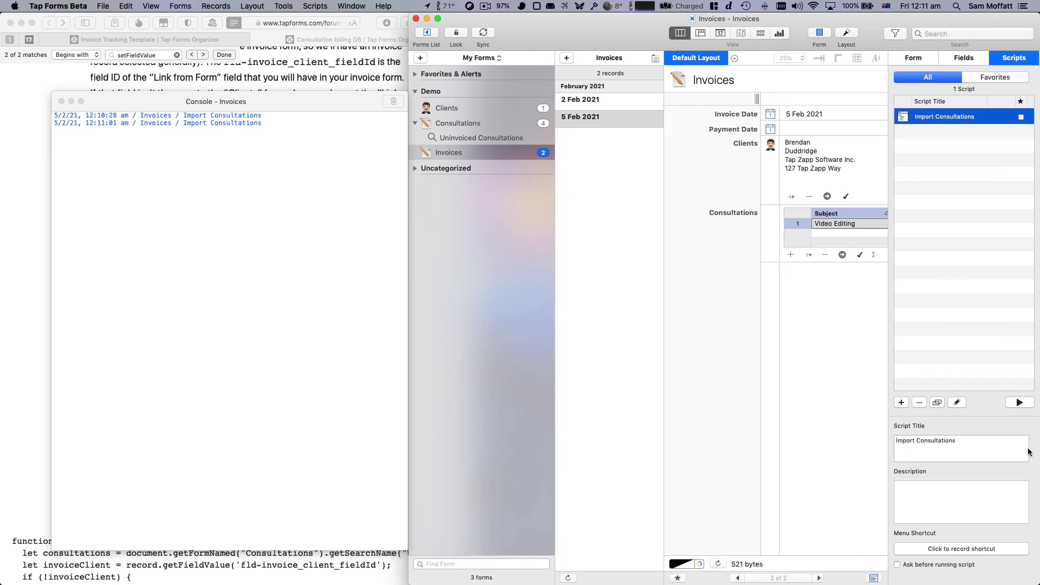
{"action": "left_click", "coordinate": [1019, 402]}
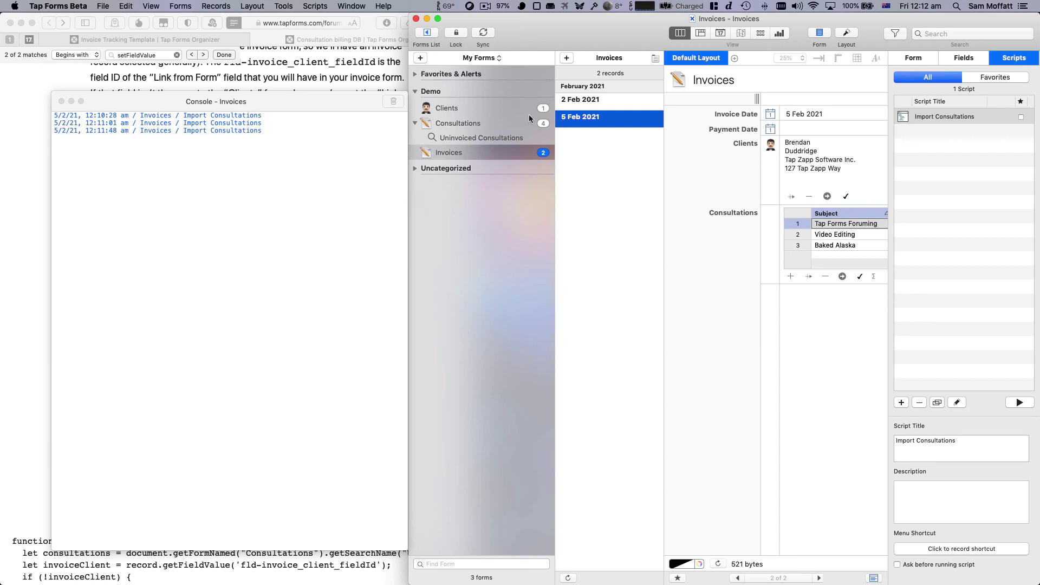
{"action": "double_click", "coordinate": [915, 117]}
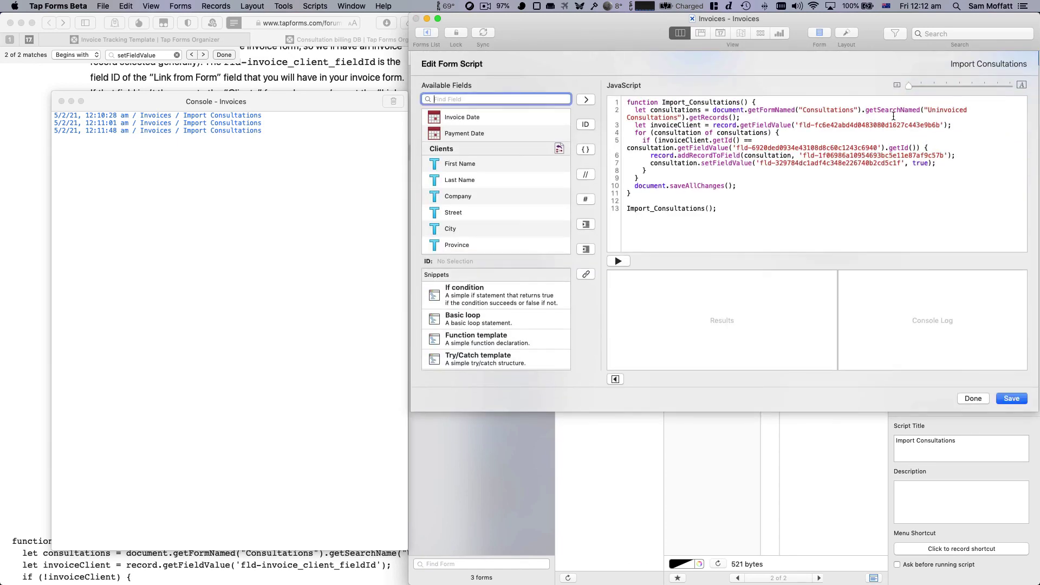
{"action": "left_click", "coordinate": [616, 378]}
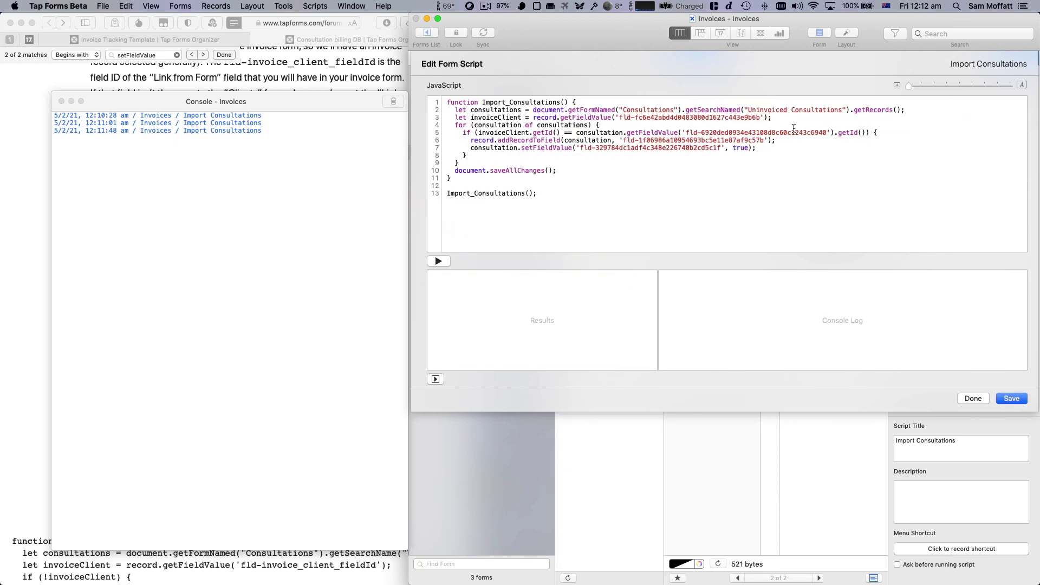
{"action": "left_click", "coordinate": [667, 124]}
{"action": "double_click", "coordinate": [476, 119]}
{"action": "left_click_drag", "start_coordinate": [498, 141], "coordinate": [527, 142]}
{"action": "double_click", "coordinate": [535, 147]}
{"action": "left_click", "coordinate": [1017, 399]}
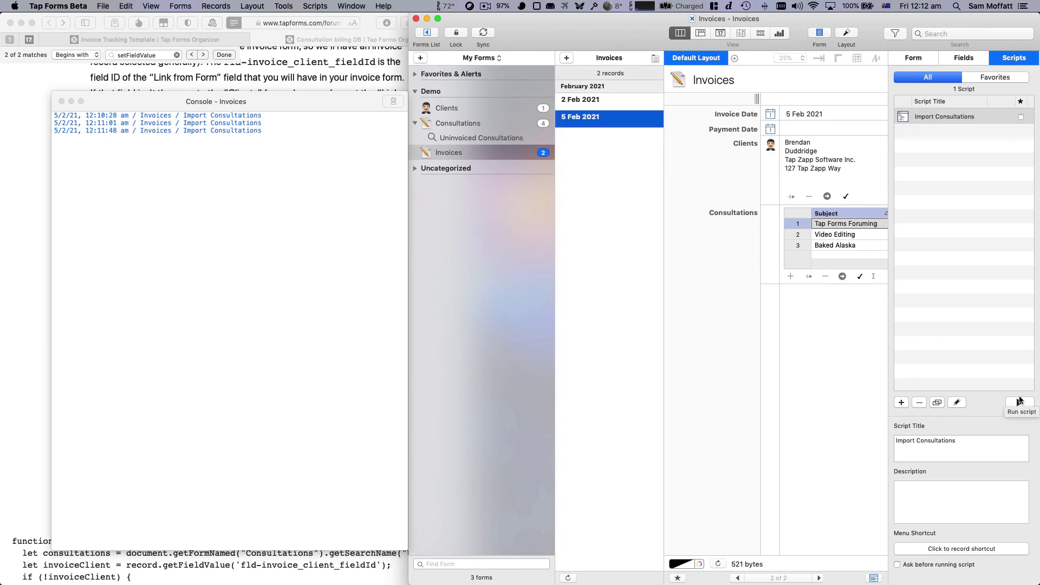
Step: Bring the forum page forward, leave Reader view and scroll to the corrected script reply
{"action": "left_click", "coordinate": [306, 87]}
{"action": "scroll", "coordinate": [306, 87], "scroll_direction": "down", "scroll_amount": 15}
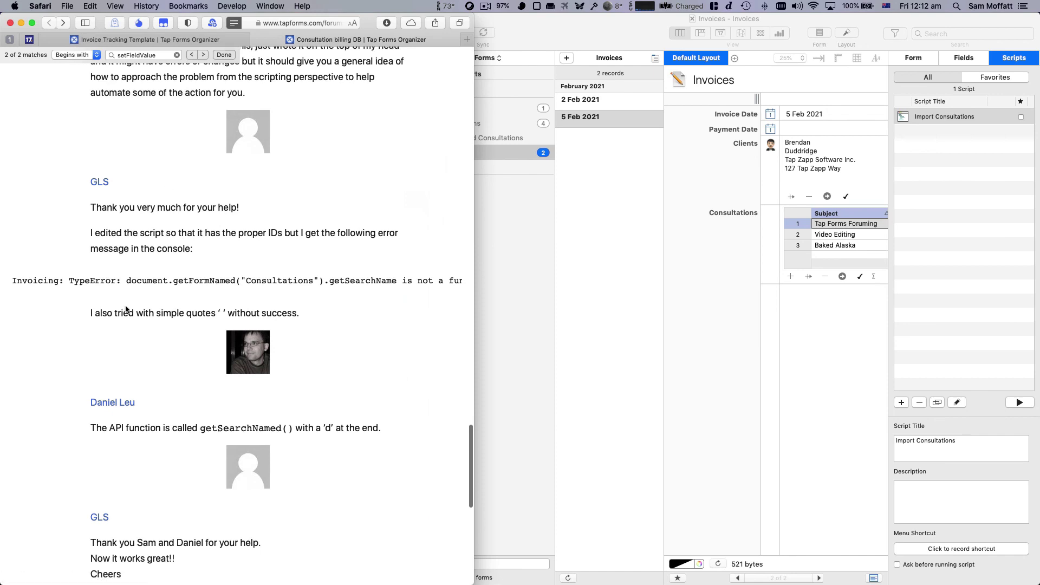
{"action": "scroll", "coordinate": [125, 306], "scroll_direction": "down", "scroll_amount": 6}
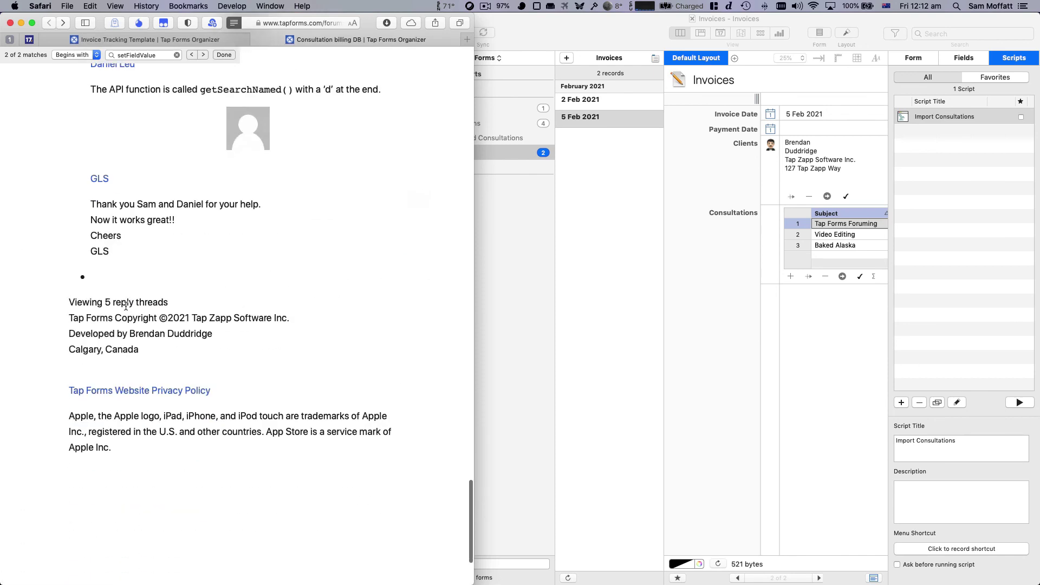
{"action": "scroll", "coordinate": [132, 231], "scroll_direction": "up", "scroll_amount": 3}
{"action": "scroll", "coordinate": [133, 234], "scroll_direction": "down", "scroll_amount": 6}
{"action": "scroll", "coordinate": [132, 237], "scroll_direction": "up", "scroll_amount": 5}
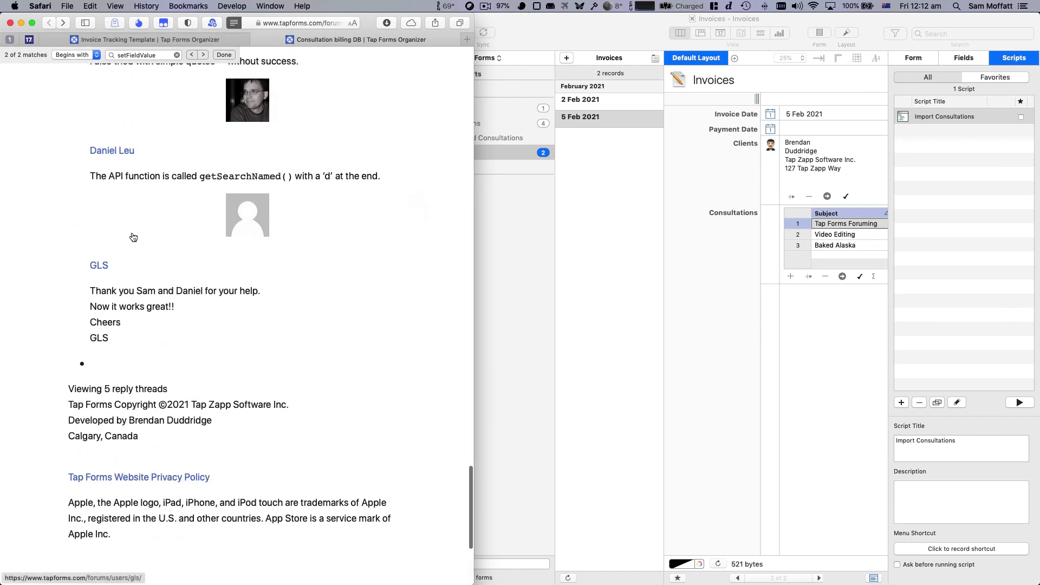
{"action": "left_click", "coordinate": [233, 26]}
{"action": "scroll", "coordinate": [186, 240], "scroll_direction": "down", "scroll_amount": 15}
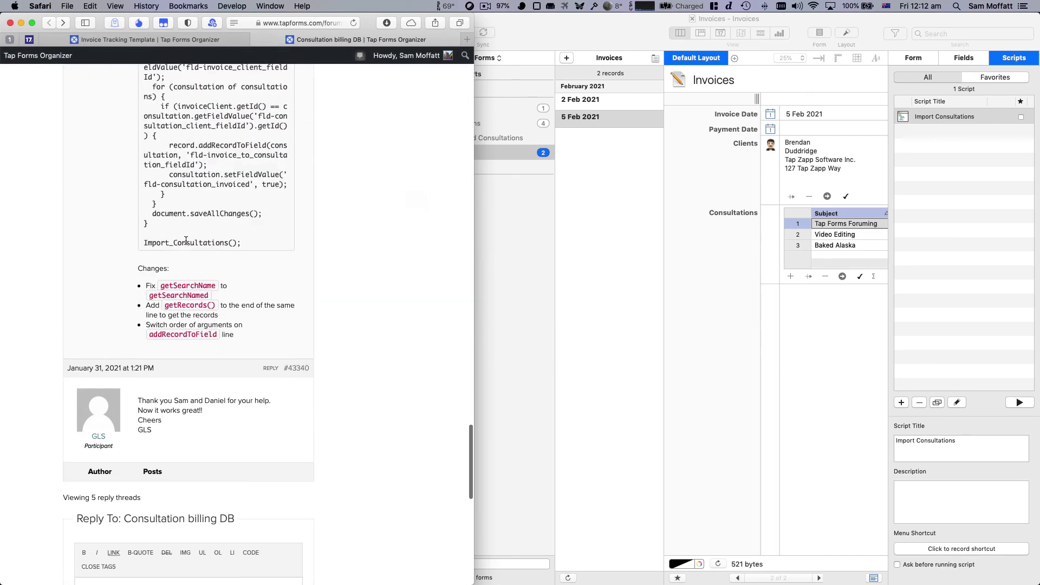
{"action": "scroll", "coordinate": [185, 240], "scroll_direction": "up", "scroll_amount": 3}
{"action": "scroll", "coordinate": [244, 379], "scroll_direction": "down", "scroll_amount": 1}
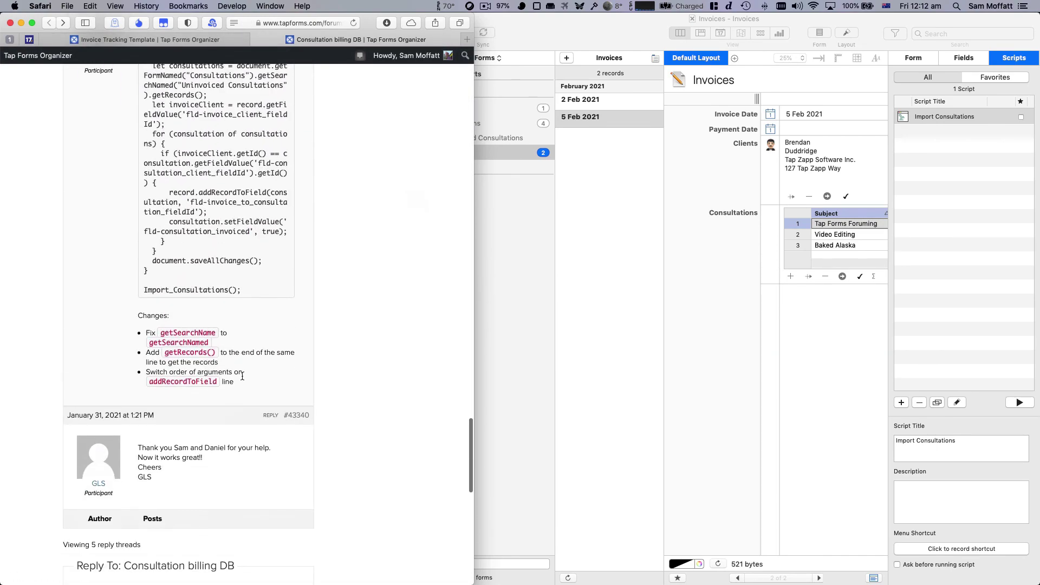
Step: Highlight the fixed method names getSearchNamed, getRecords and addRecordToField in the Changes list
{"action": "double_click", "coordinate": [171, 334]}
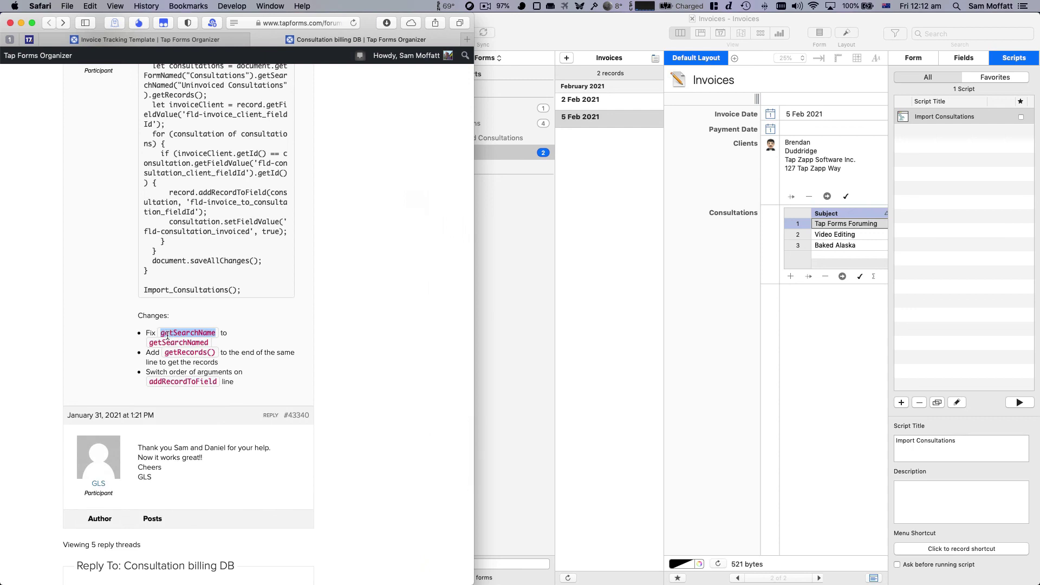
{"action": "double_click", "coordinate": [179, 342]}
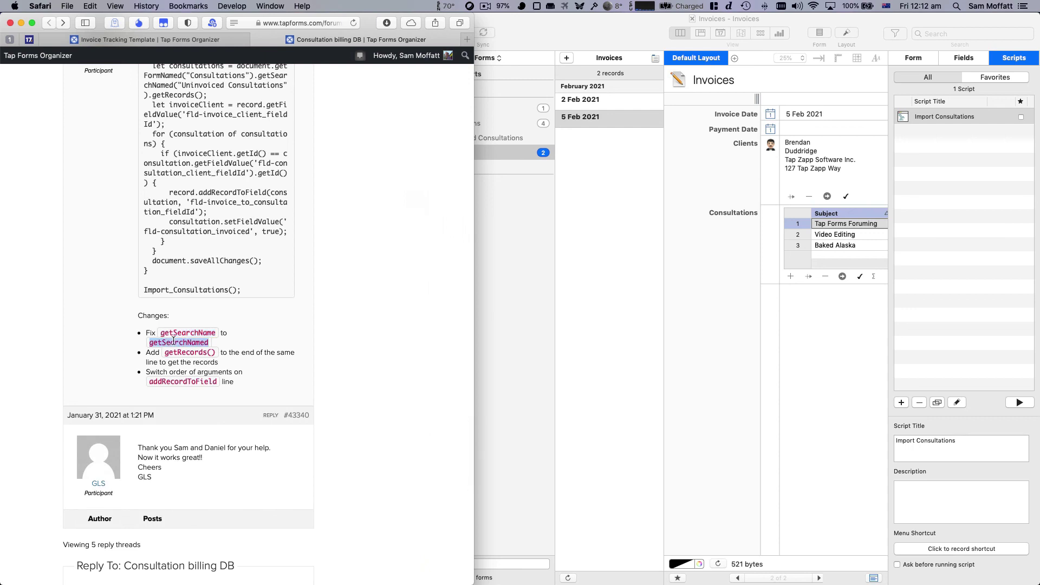
{"action": "double_click", "coordinate": [184, 353]}
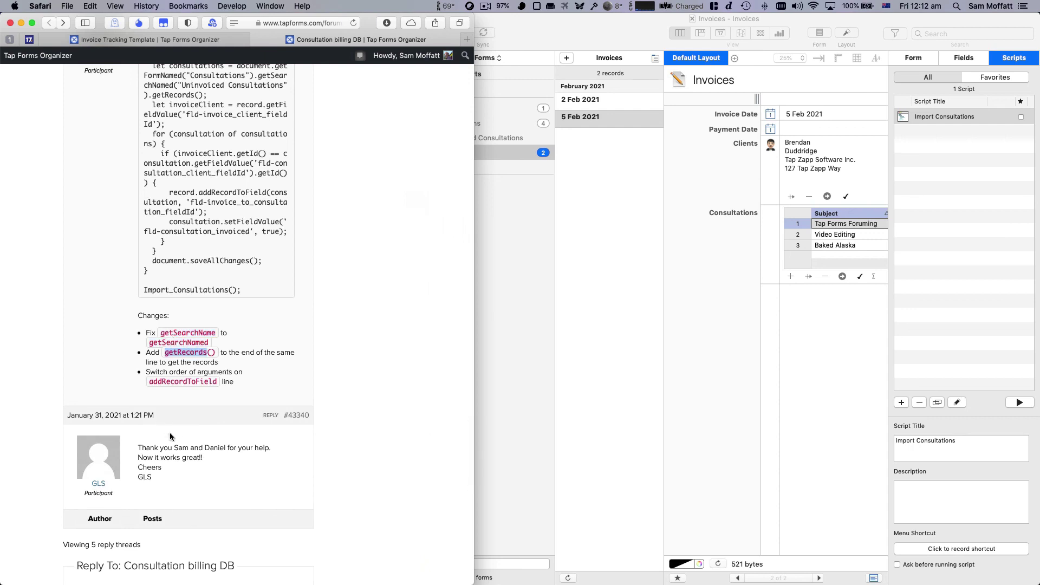
{"action": "left_click_drag", "start_coordinate": [149, 382], "coordinate": [166, 380]}
{"action": "double_click", "coordinate": [173, 382]}
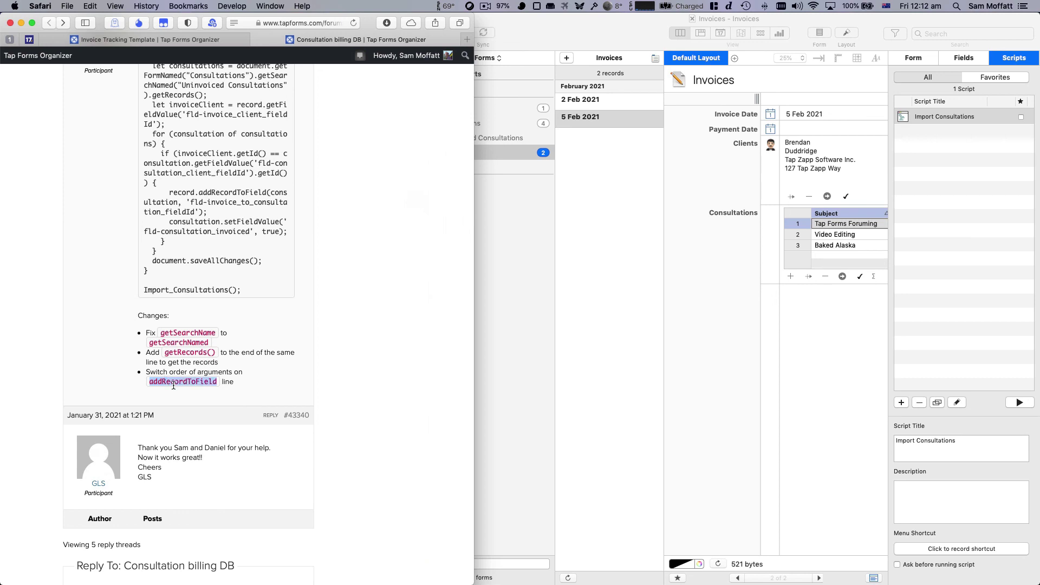